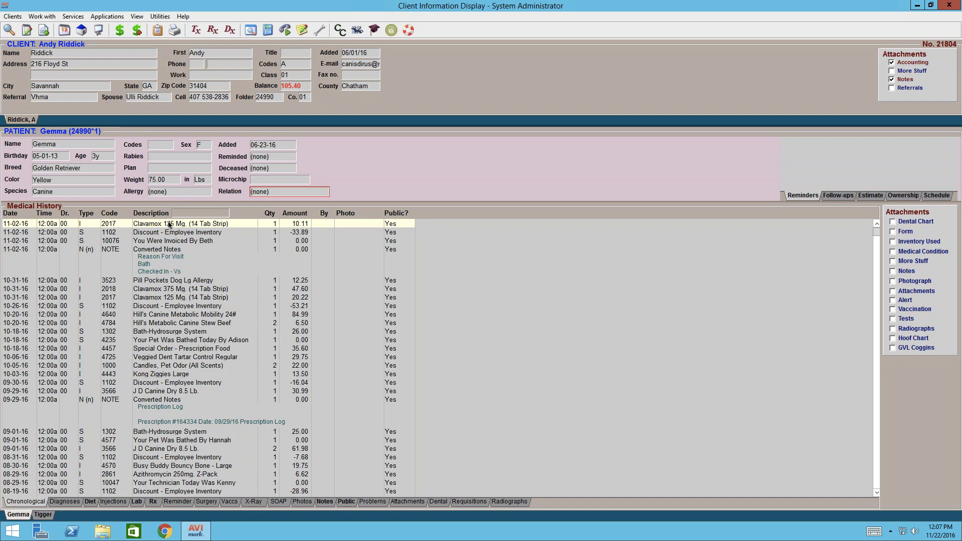
Search the treatment list for EXAM and select Exam, Physical/Office Visit for the patient.
right_click(169, 225)
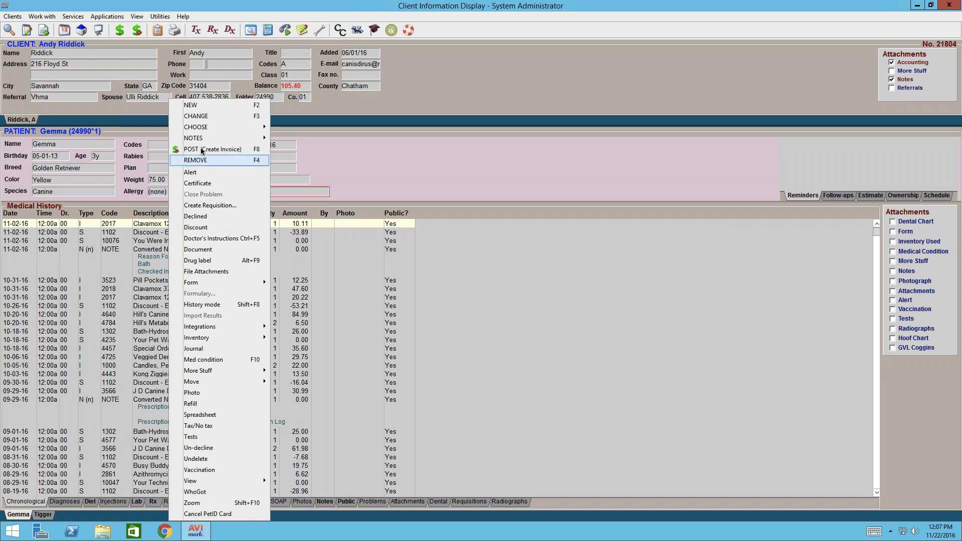
mouse_move(206, 128)
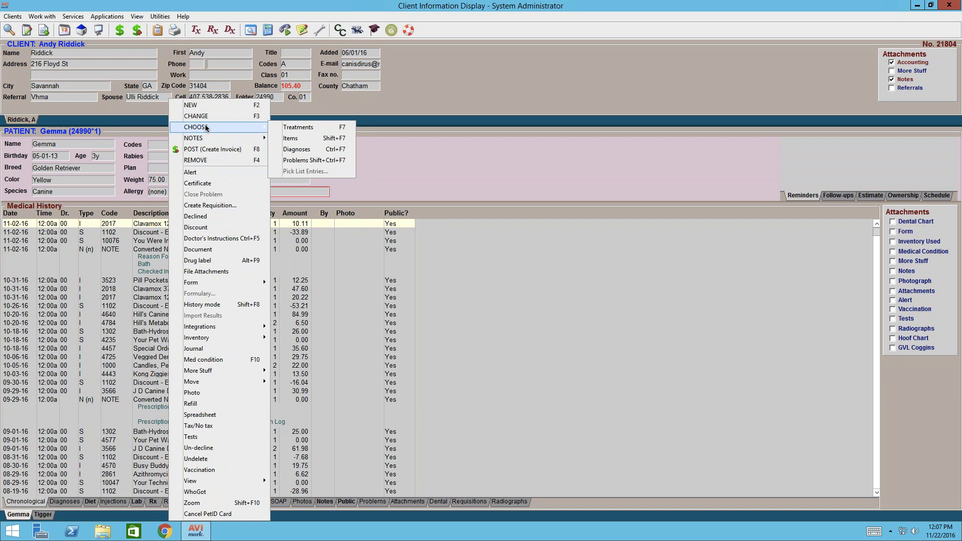
click(285, 128)
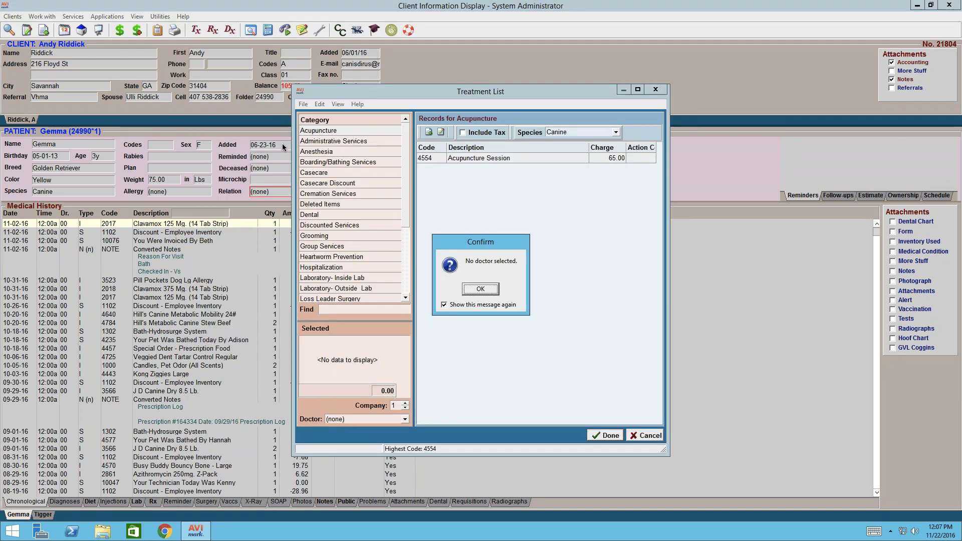
click(482, 292)
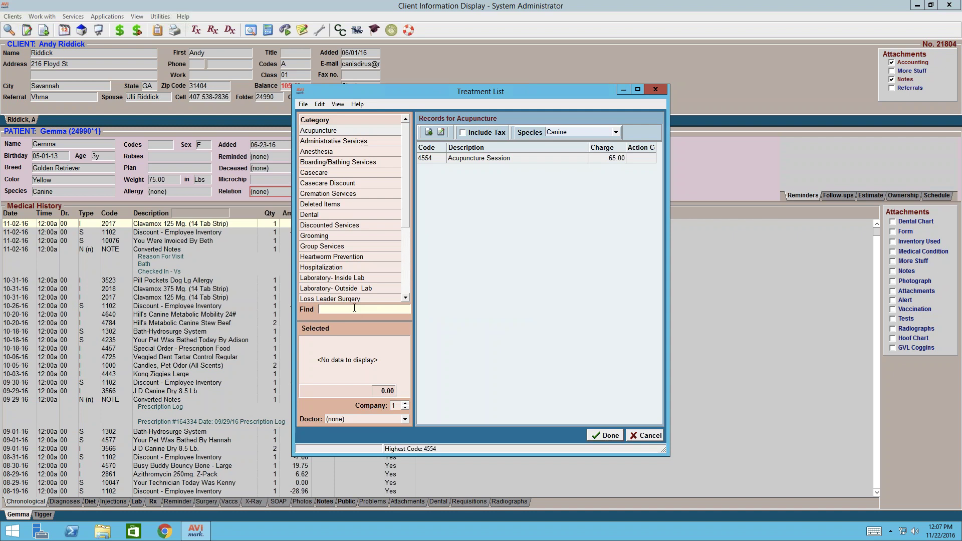
text(EXAM)
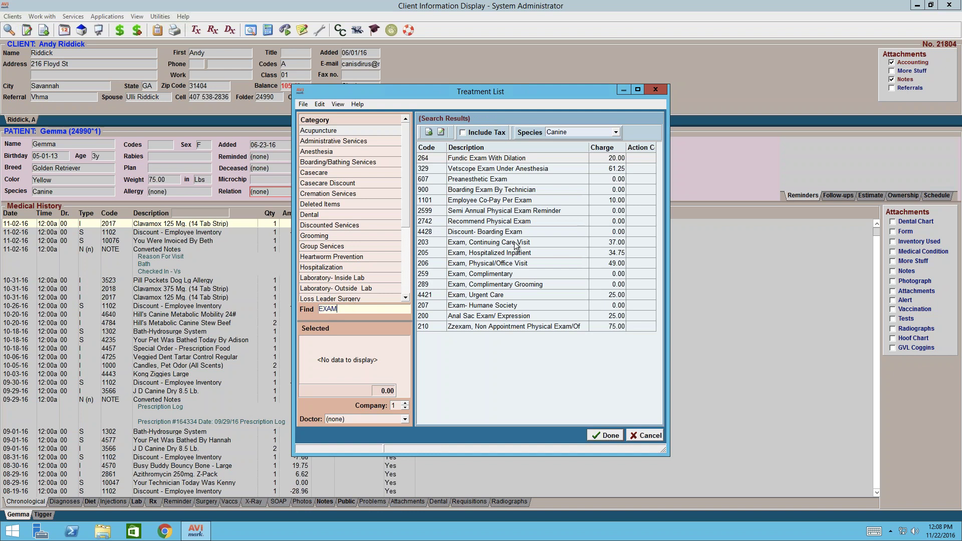
double_click(516, 263)
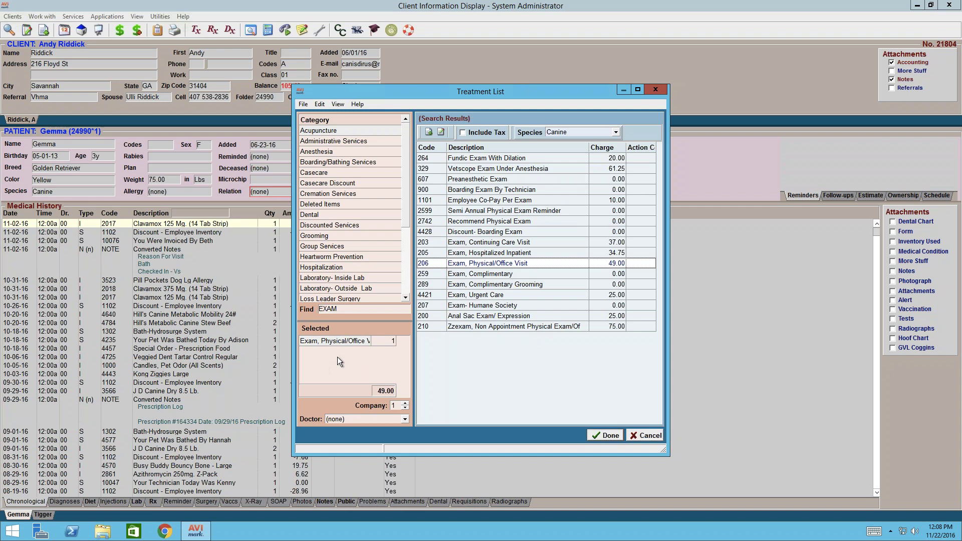
Search the treatment list for CBC and add Lab- Cbc / Vet Screen (Sa030) S&L to the selected treatments.
click(350, 310)
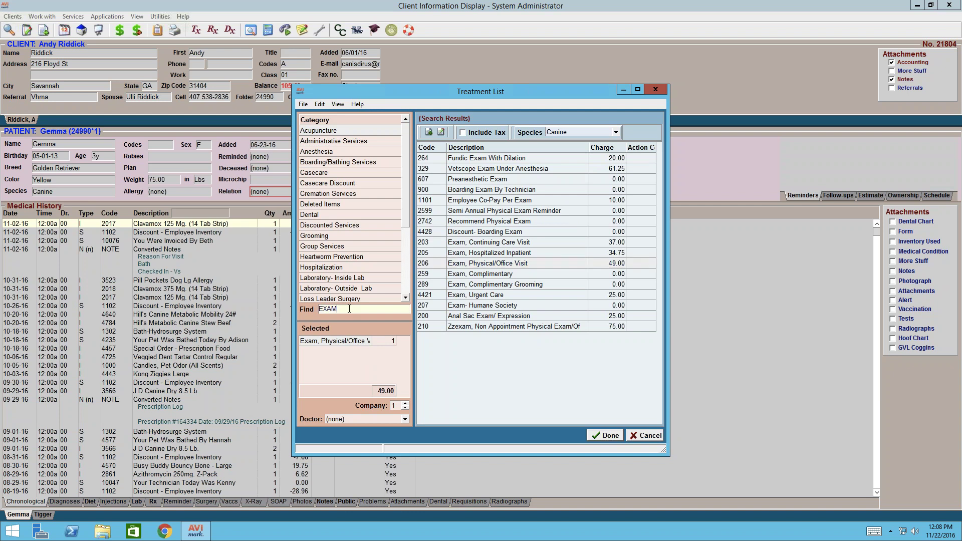
key(BackSpace)
key(BackSpace)
key(BackSpace)
key(BackSpace)
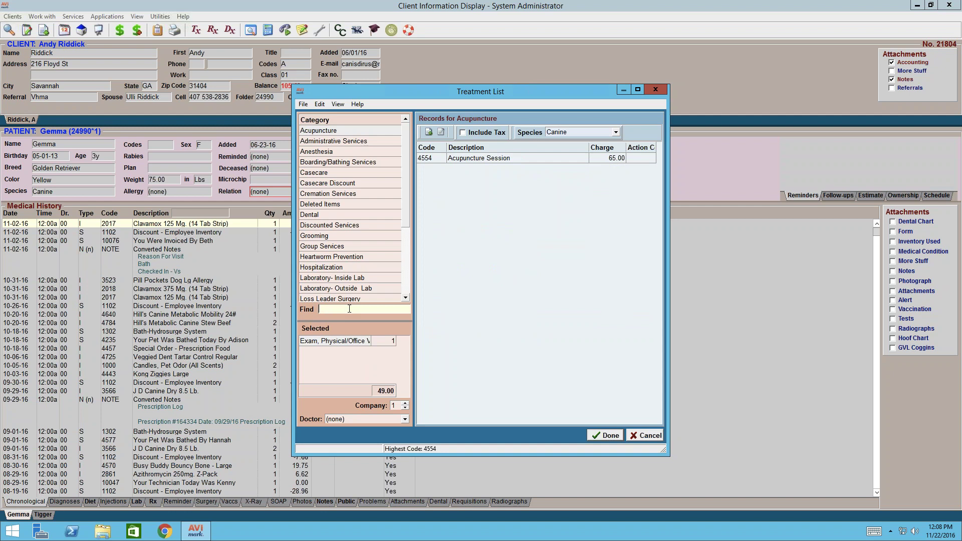
text(CBC)
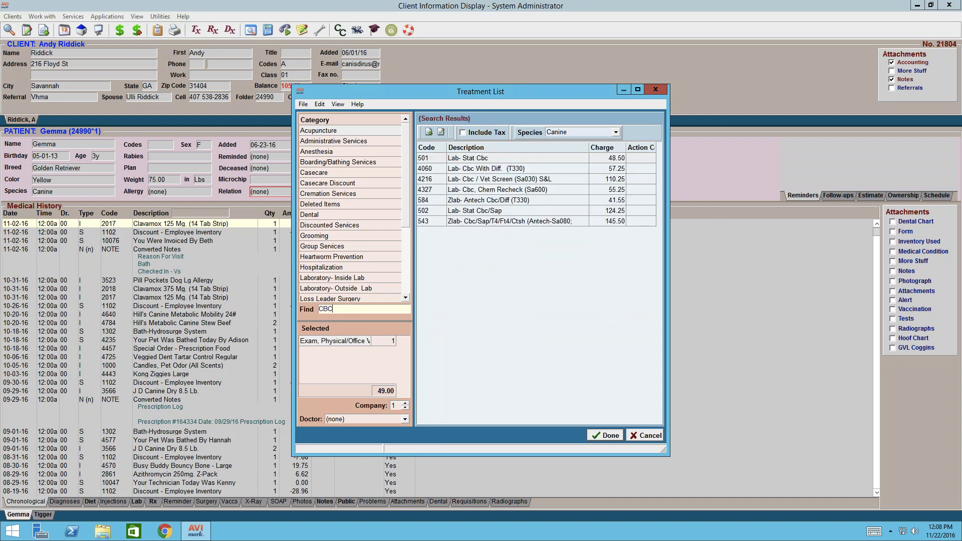
double_click(522, 181)
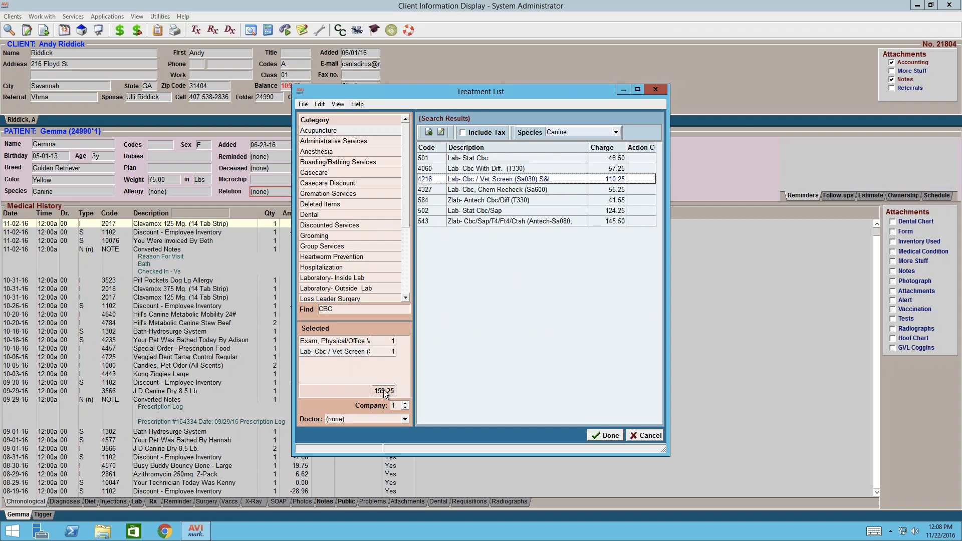
Assign doctor 012 to the selected treatments and enter them in the patient's medical history.
click(405, 419)
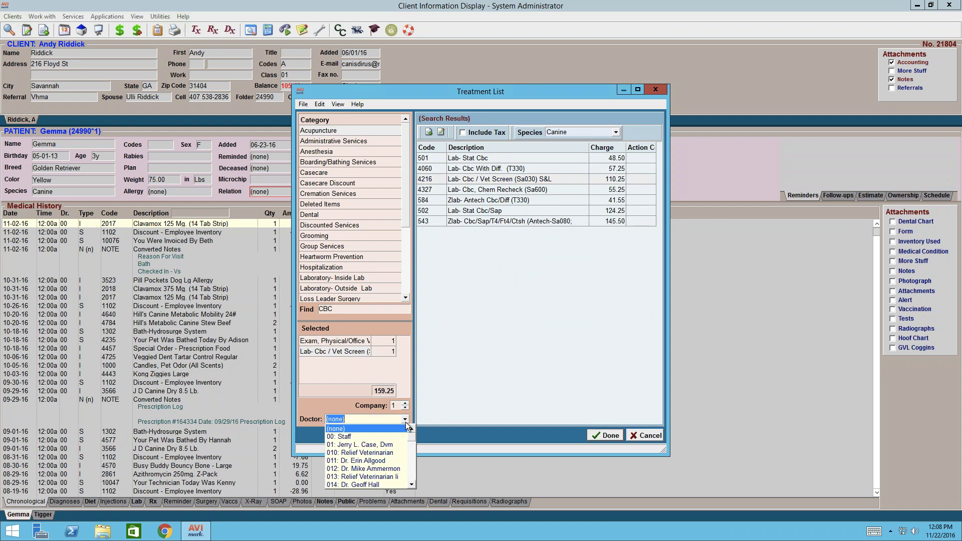
click(400, 469)
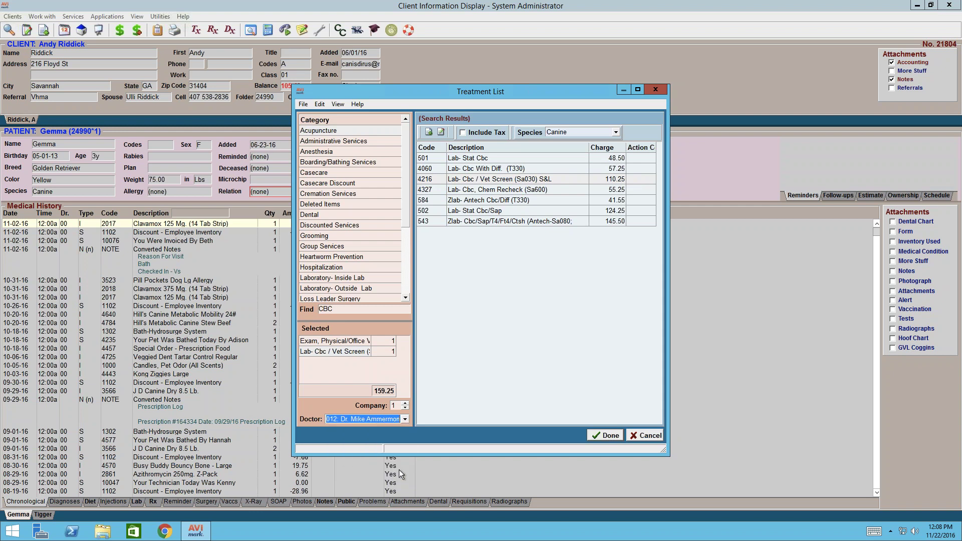
click(603, 435)
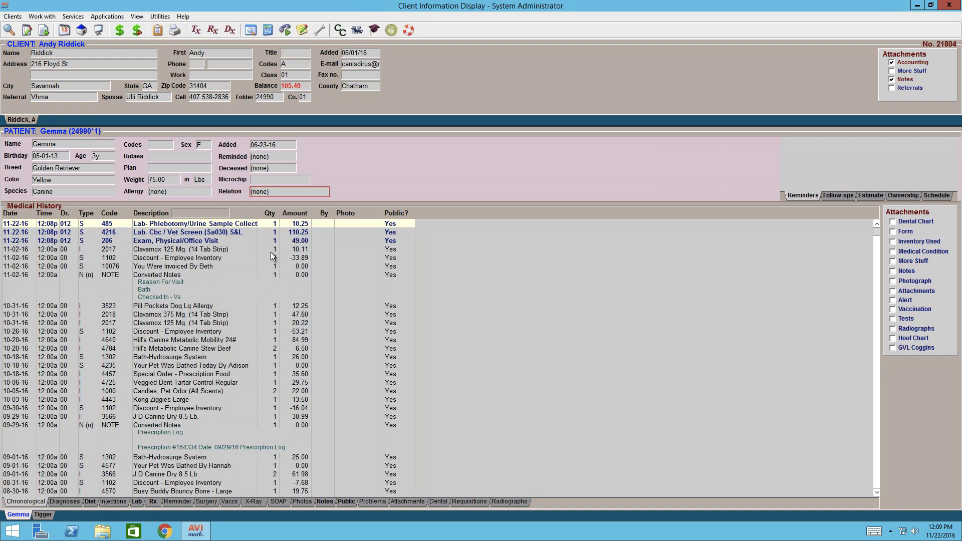
Post Gemma's new charges with posting date 11/22/2016 and the Open invoice option kept on.
right_click(246, 228)
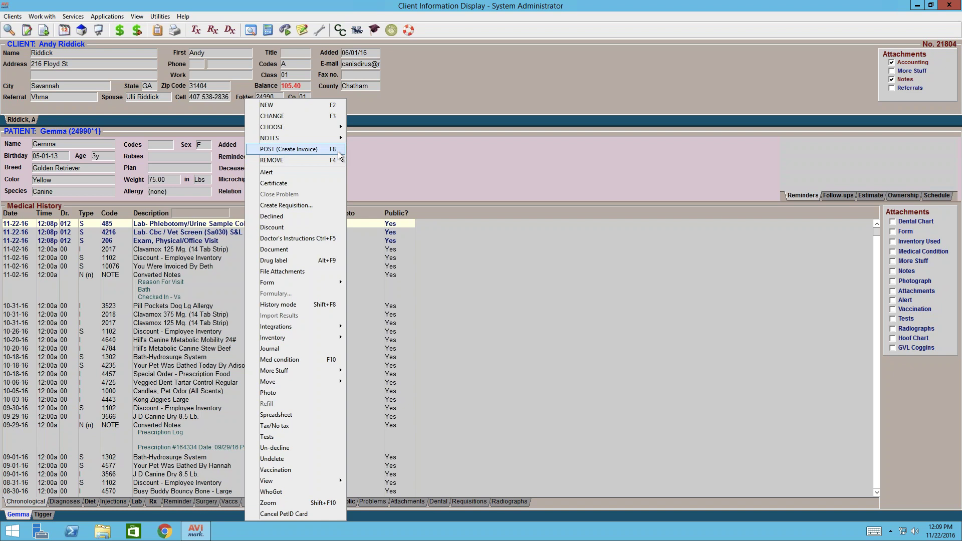
click(208, 225)
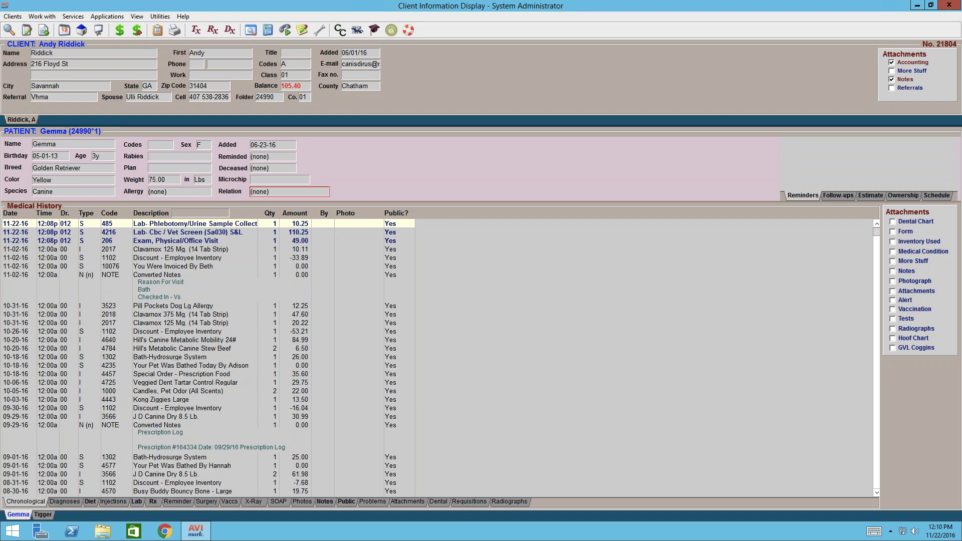
right_click(246, 222)
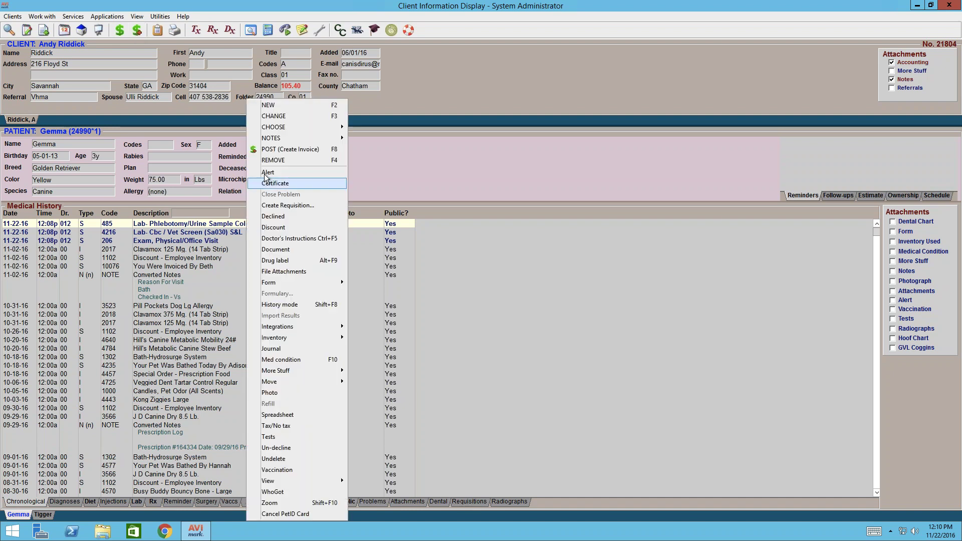
click(300, 151)
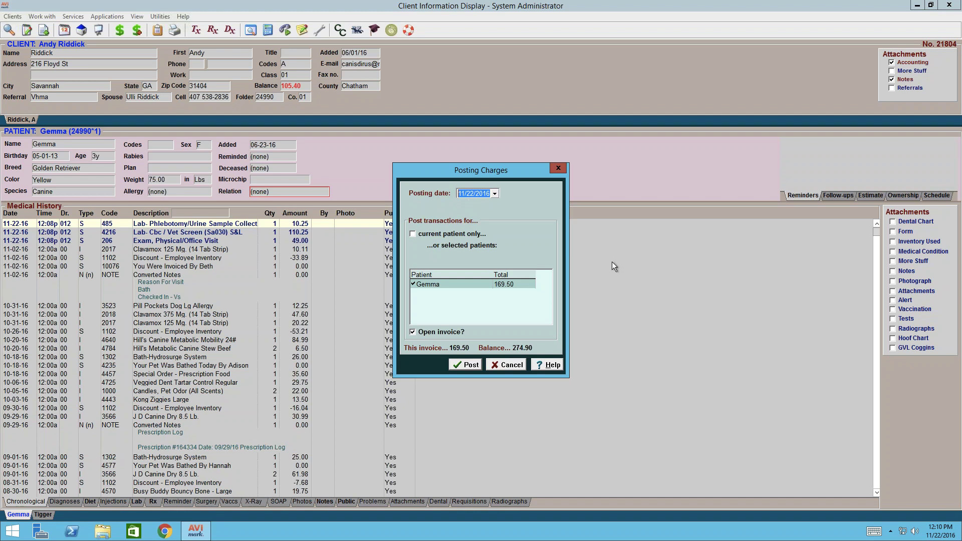
mouse_move(939, 534)
click(462, 366)
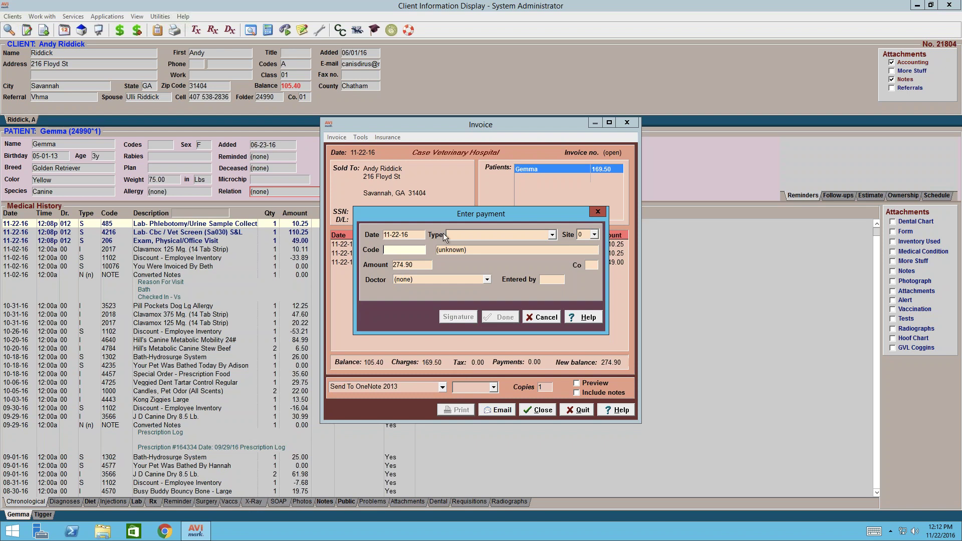
Record a cash payment of 274.90 on the invoice and dismiss the cash drawer message.
click(552, 235)
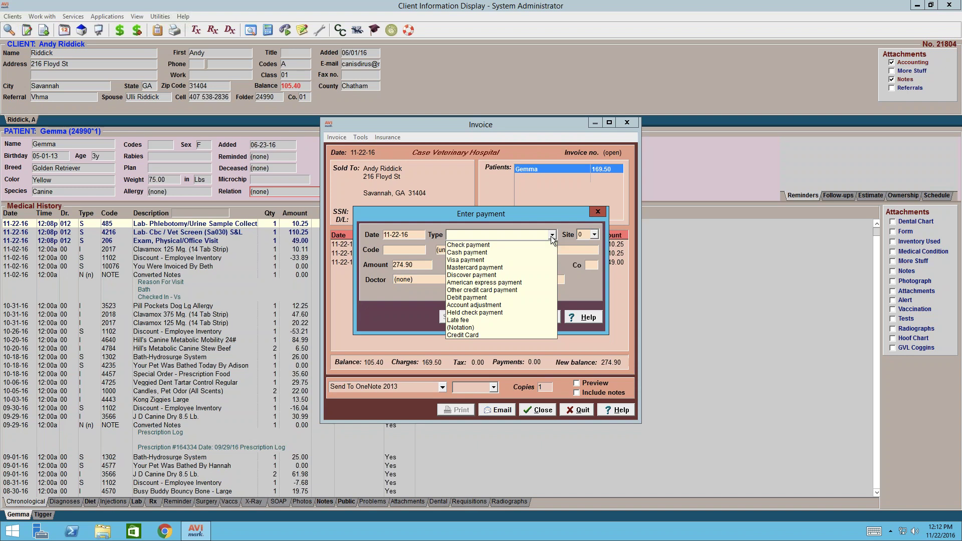
click(486, 254)
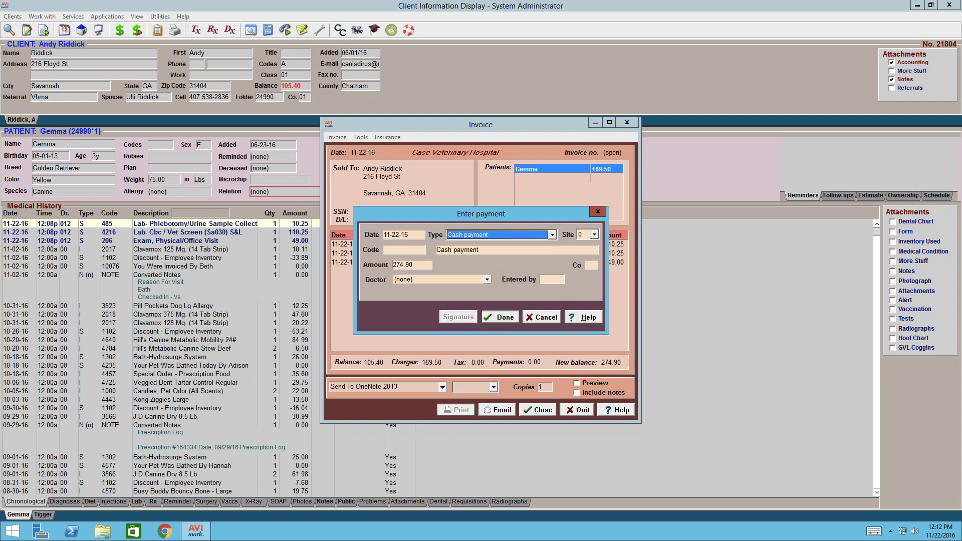
double_click(418, 267)
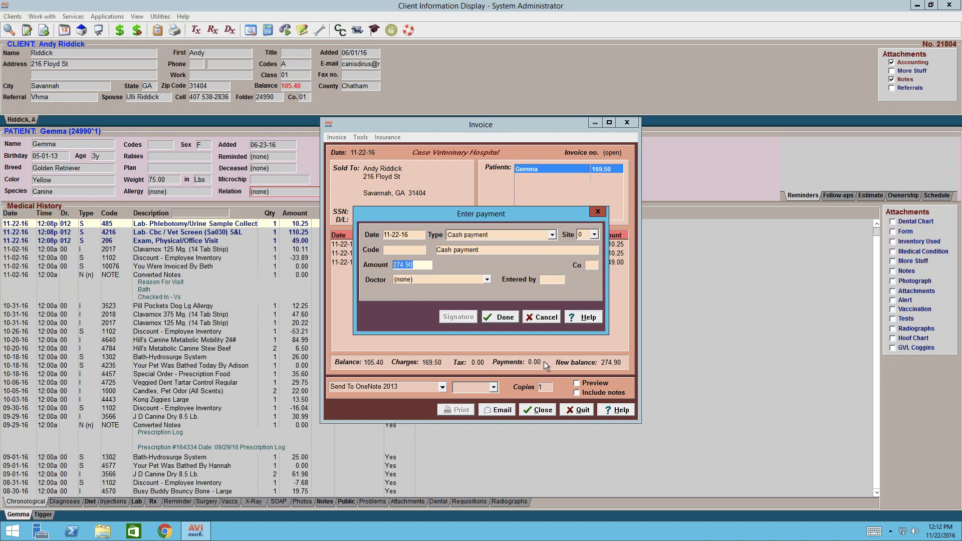
key(End)
click(501, 315)
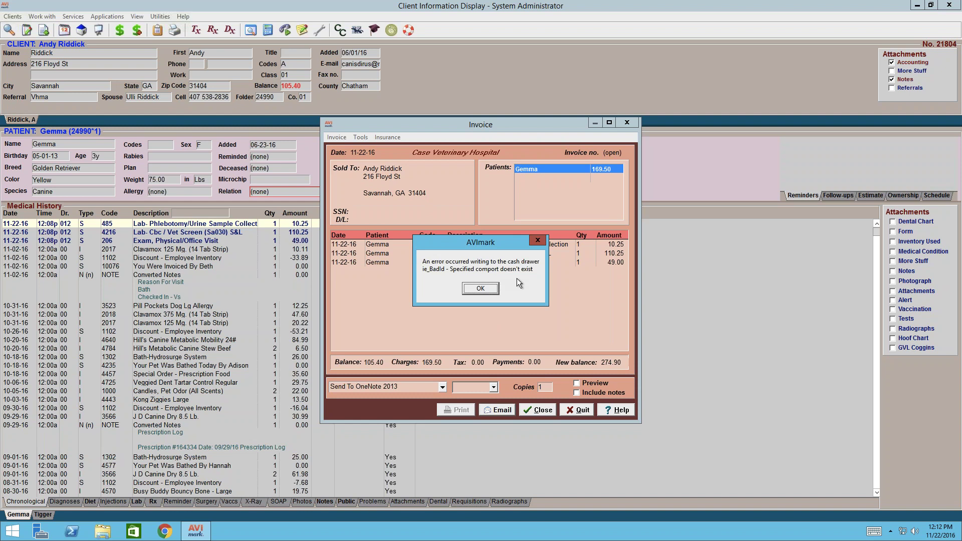
click(480, 290)
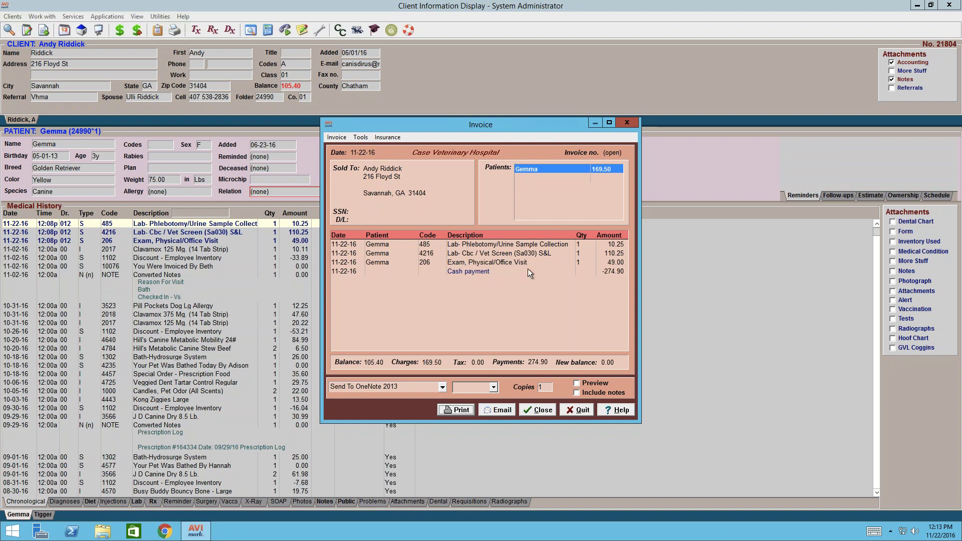
Turn on Preview for the invoice, view the receipt in the report preview, and close the invoice.
click(450, 274)
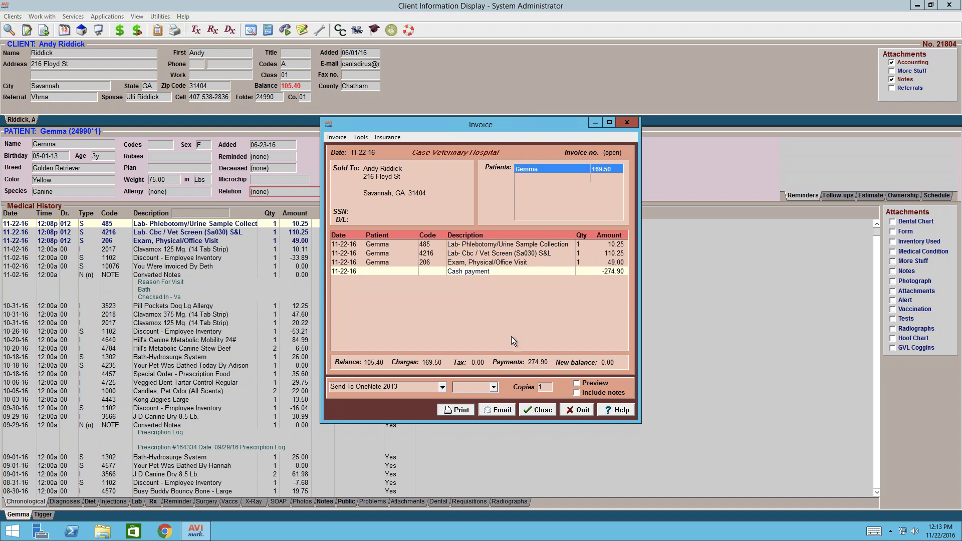
click(577, 384)
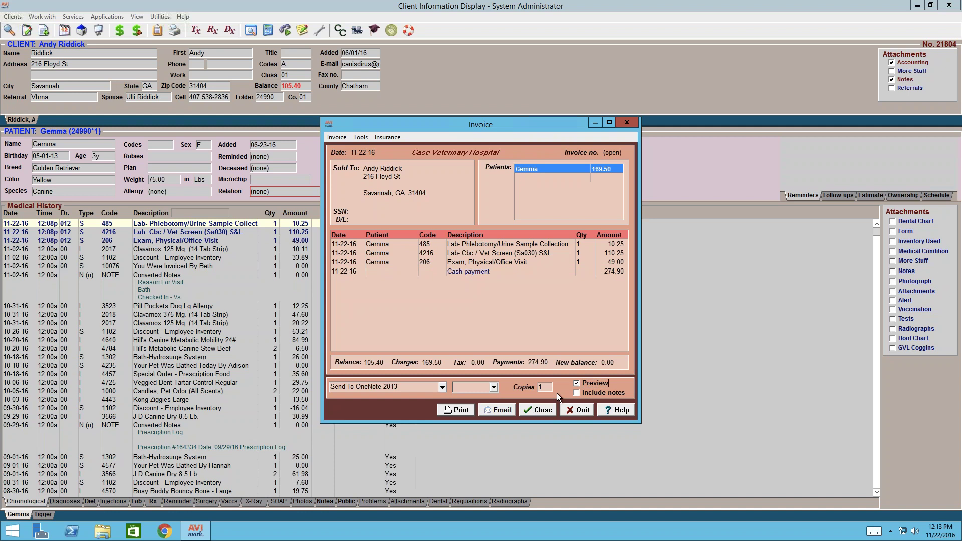
click(469, 413)
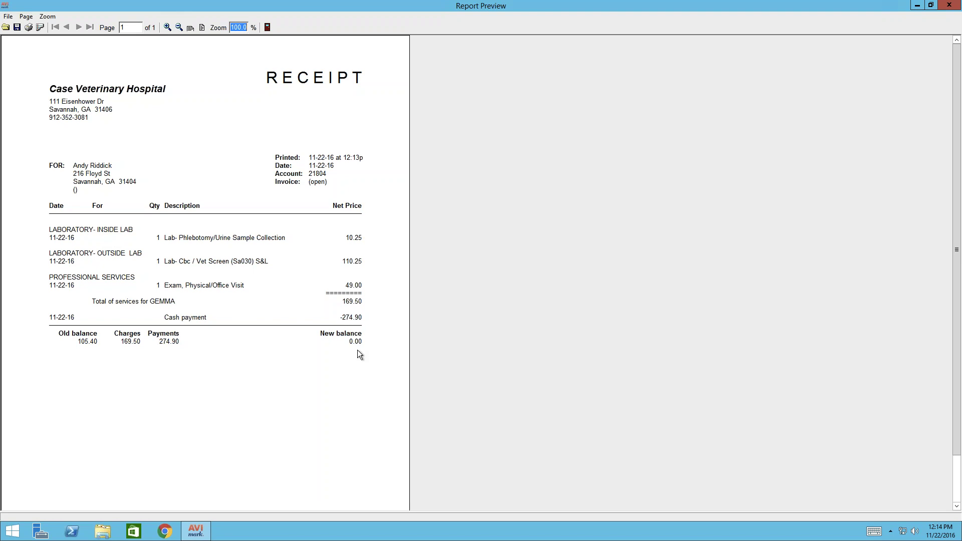
click(948, 7)
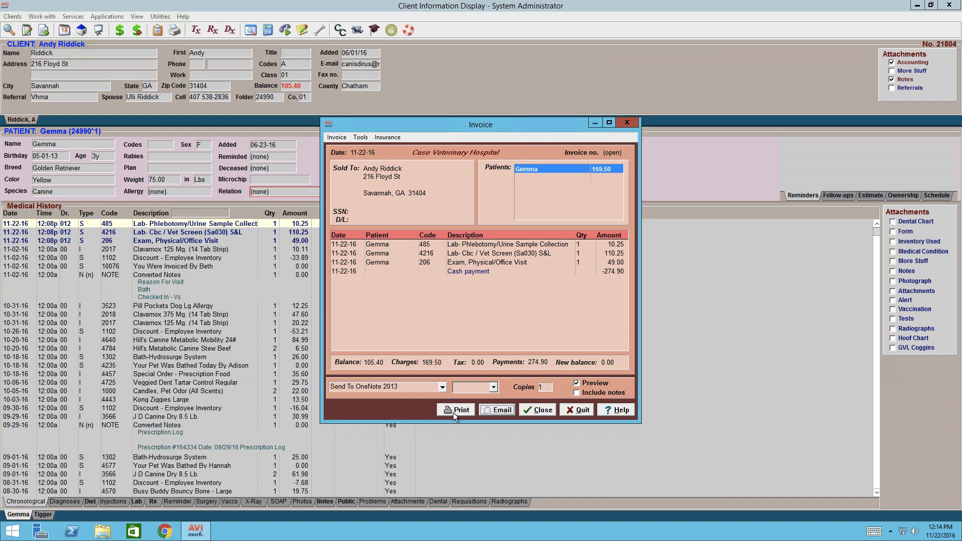
click(540, 410)
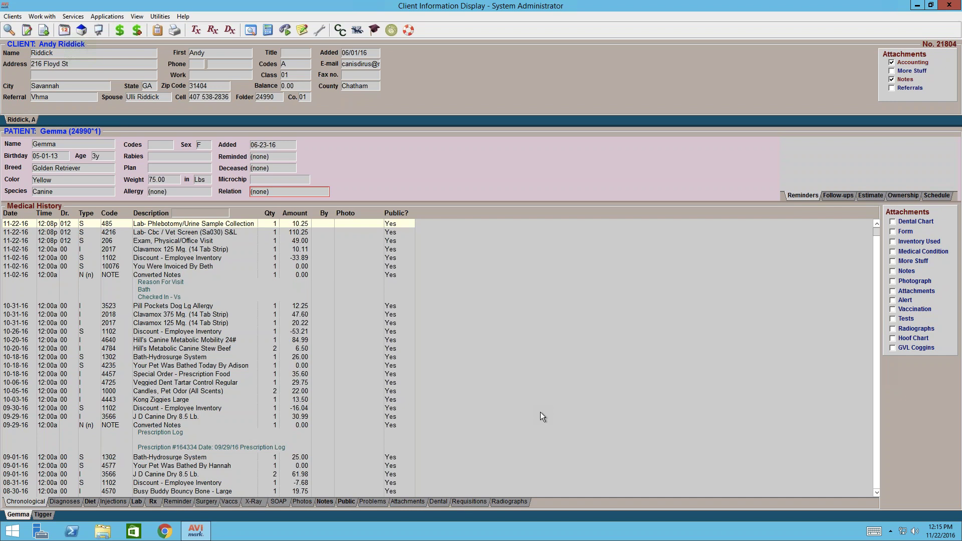
Add the Dental treatments Extract Tooth, Major and Polishing to the patient's medical history.
right_click(175, 228)
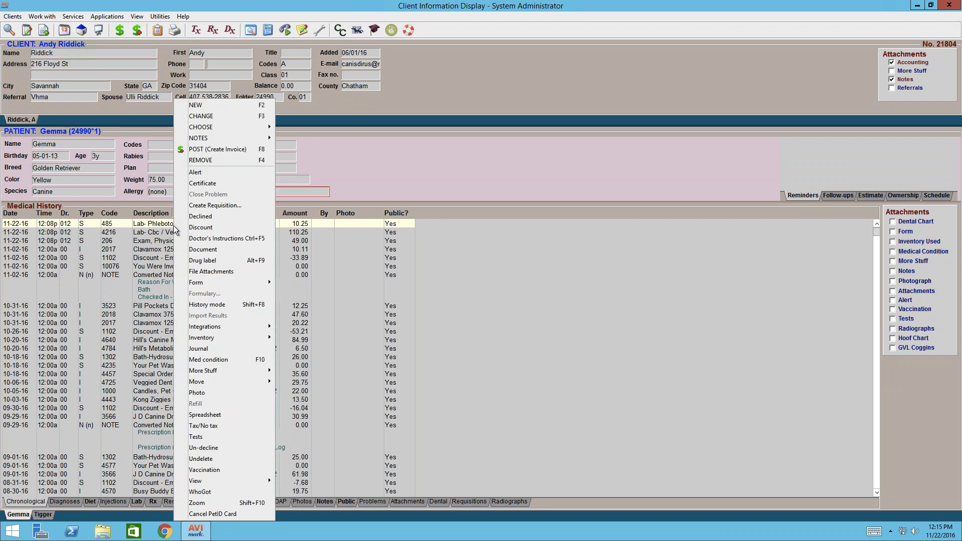
mouse_move(245, 129)
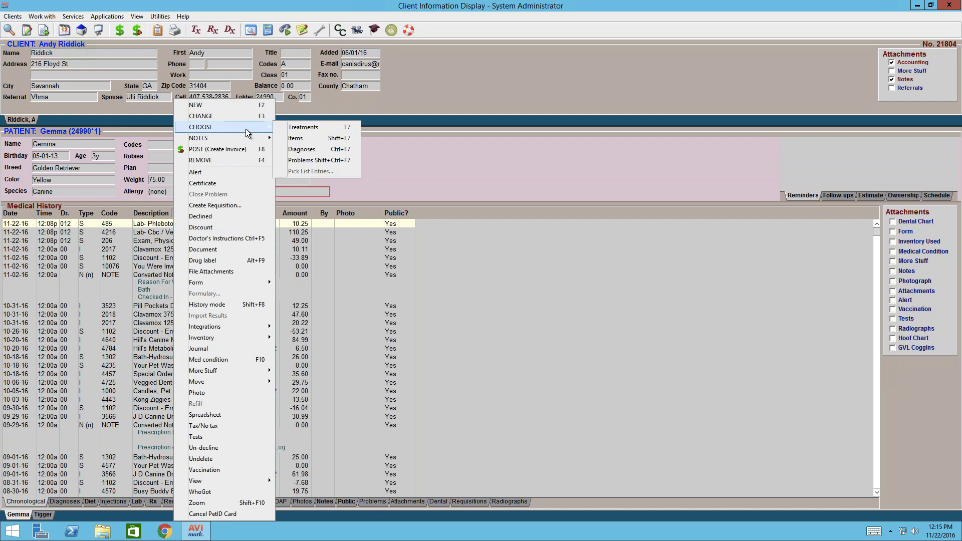
click(309, 127)
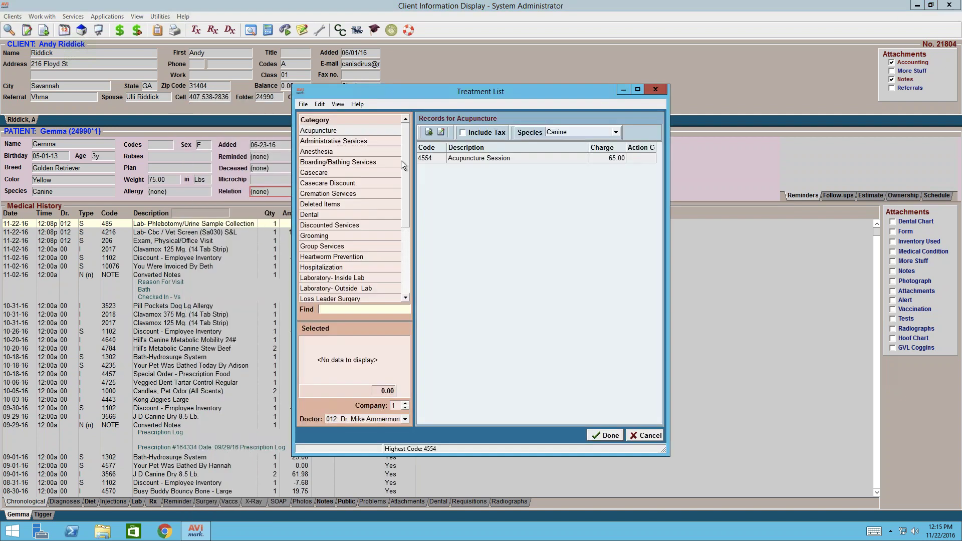
click(312, 217)
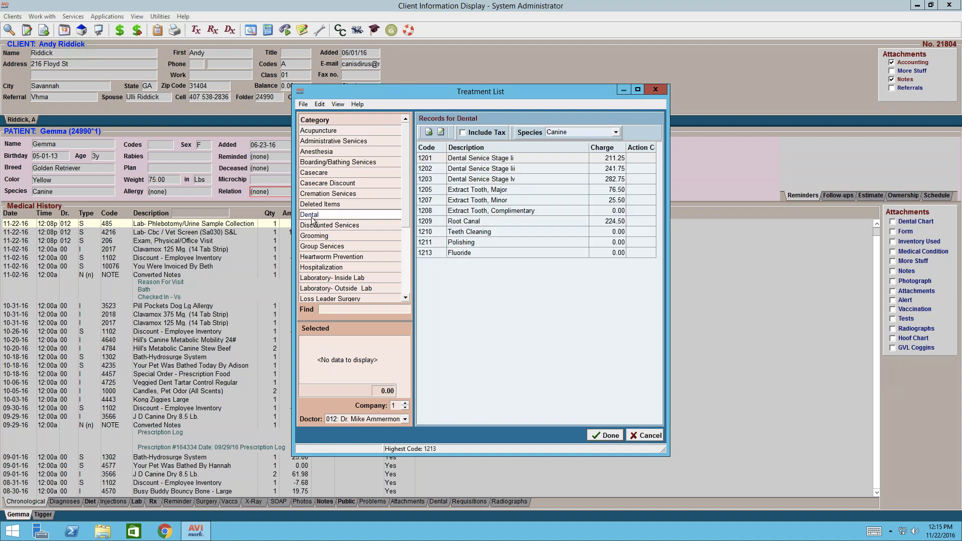
double_click(565, 190)
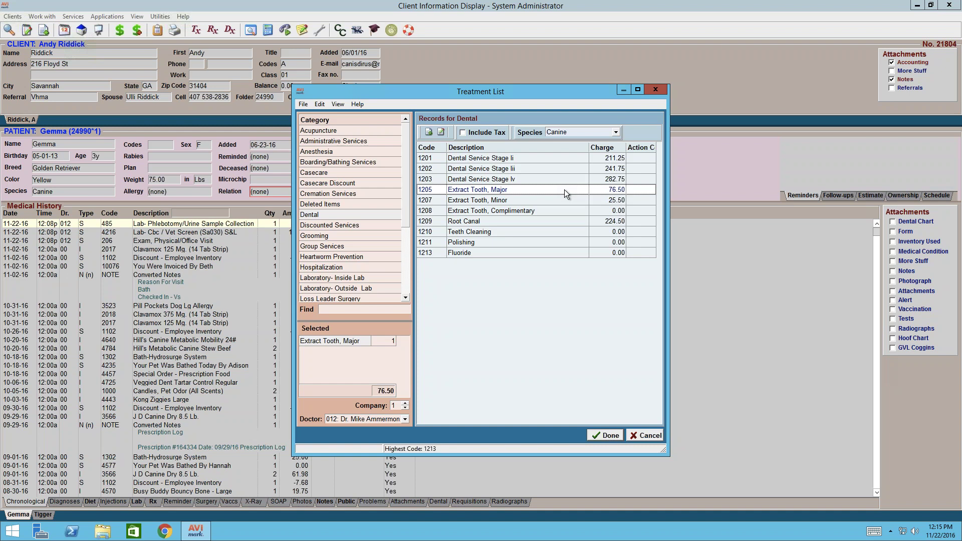
double_click(485, 242)
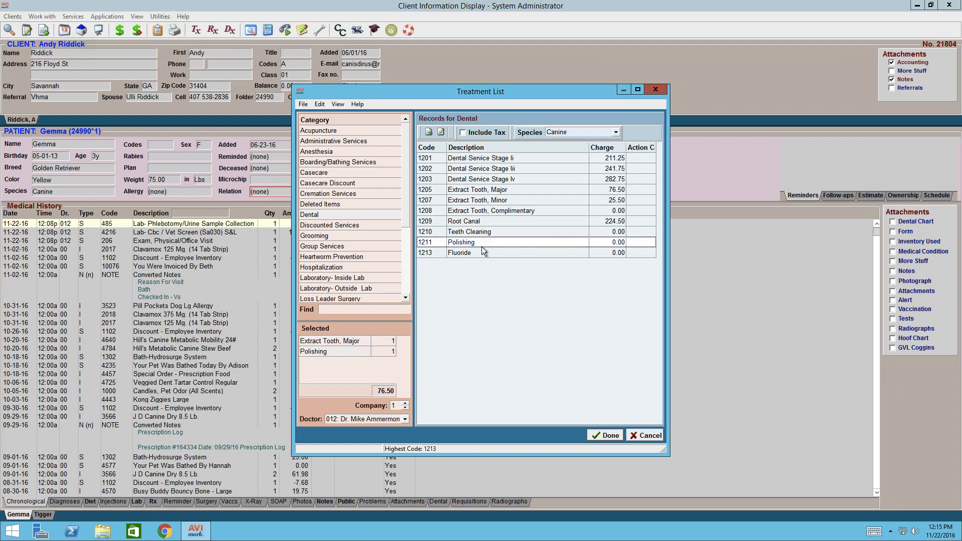
click(605, 436)
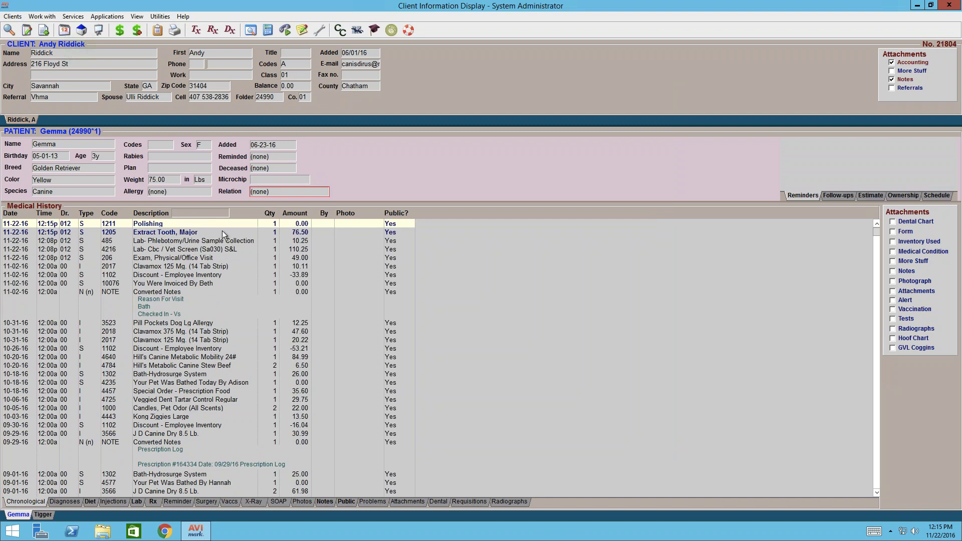
Post Gemma's Polishing and Extract Tooth, Major charges with posting date 11/22/2016, keeping the Open invoice option on.
right_click(218, 224)
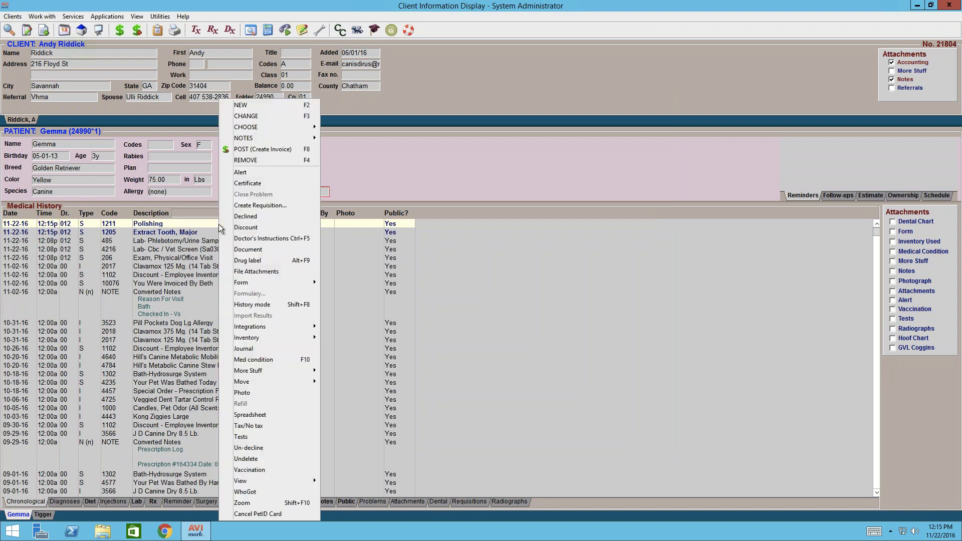
click(278, 149)
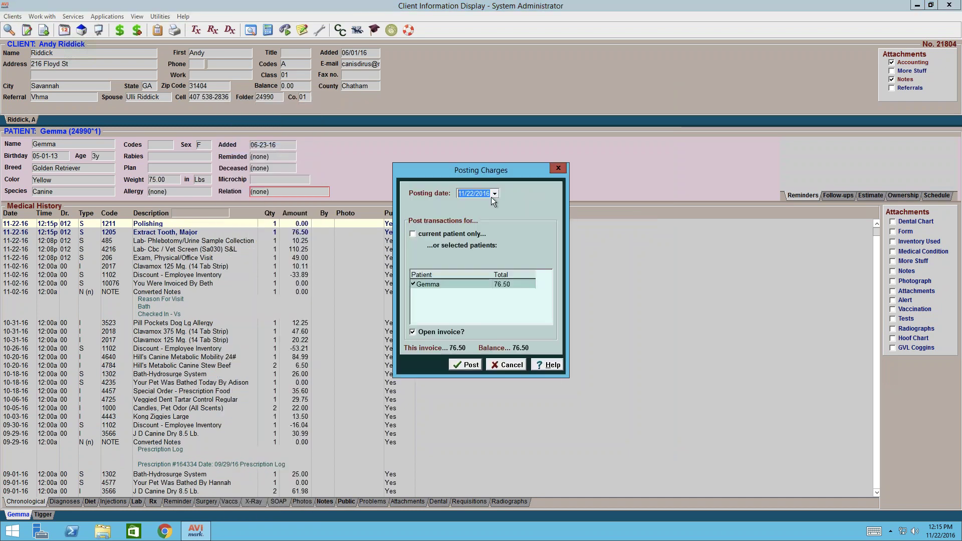
click(467, 366)
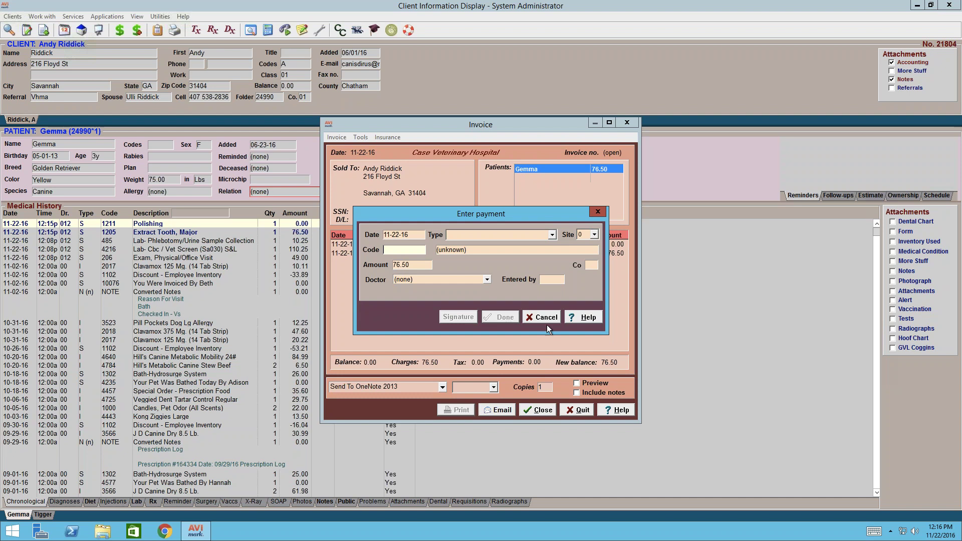
Record a partial cash payment of 20.00 on the dental invoice and dismiss the cash drawer message.
click(552, 236)
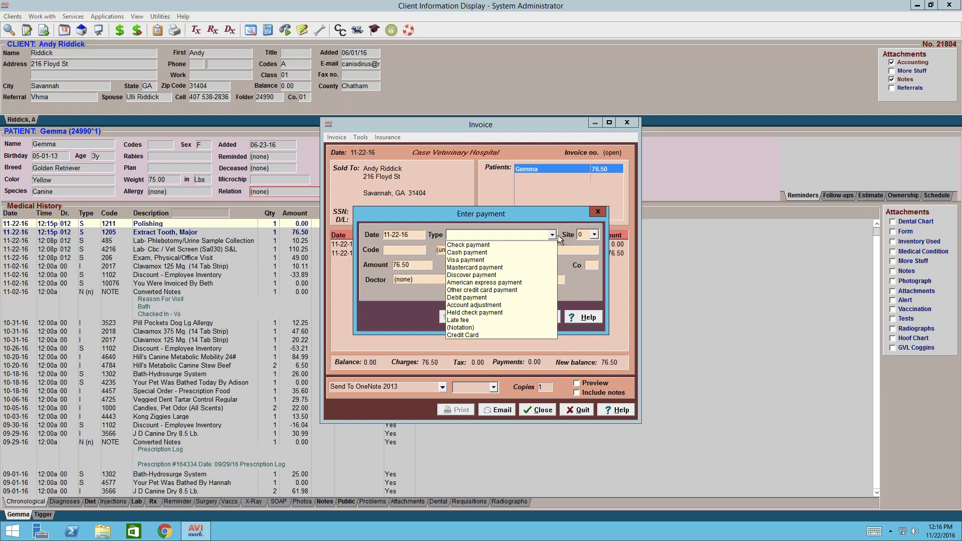
click(515, 254)
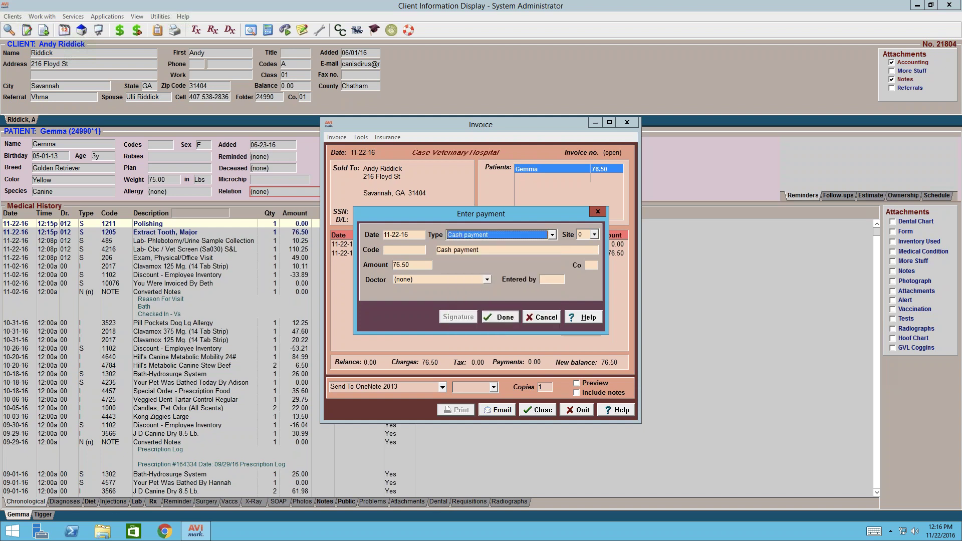
click(422, 265)
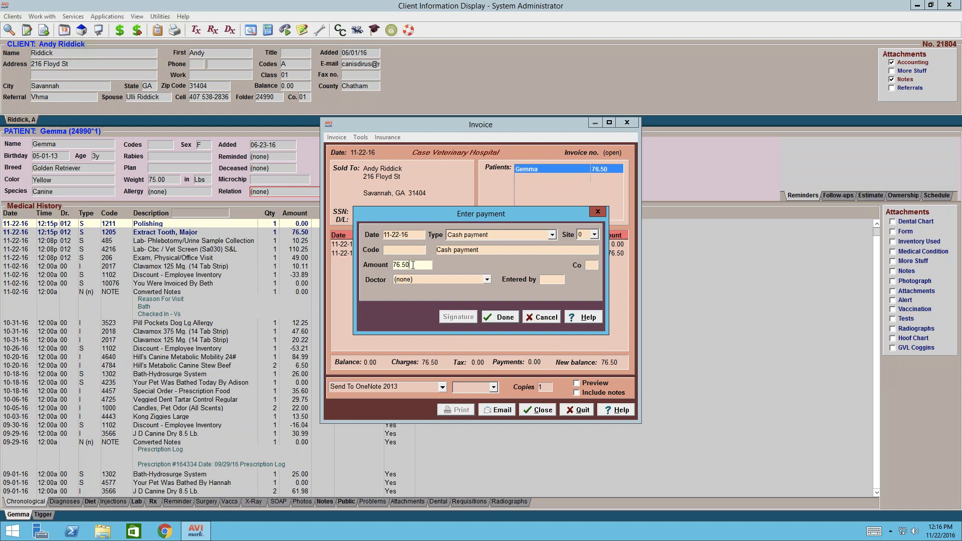
drag(413, 265, 386, 265)
text(20.00)
click(500, 319)
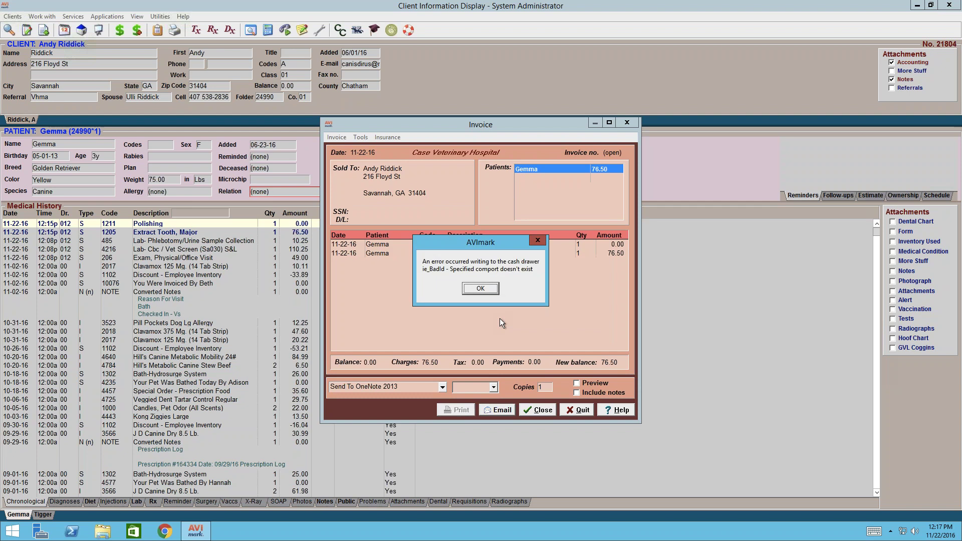
click(479, 288)
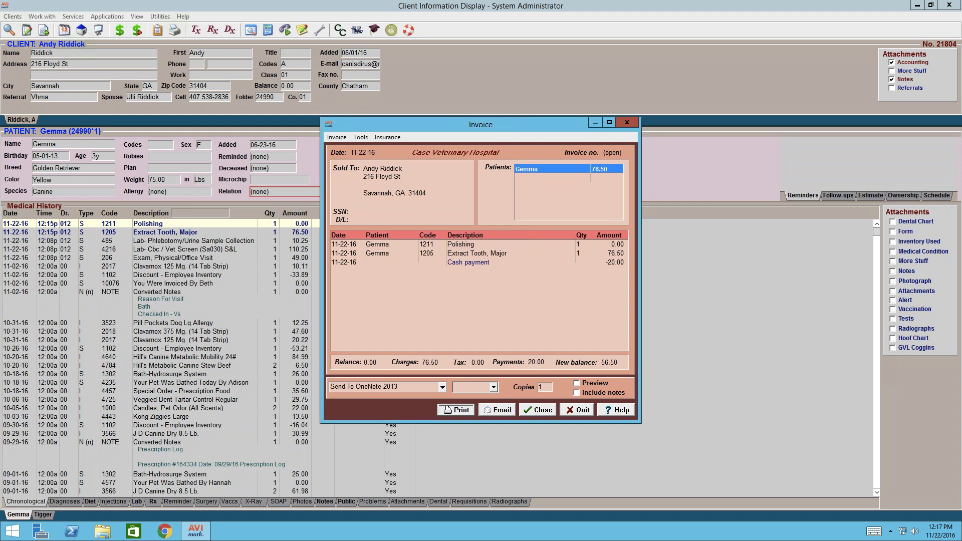
Add a second payment of type Mastercard for 56.50 to the same invoice and close the invoice.
click(453, 263)
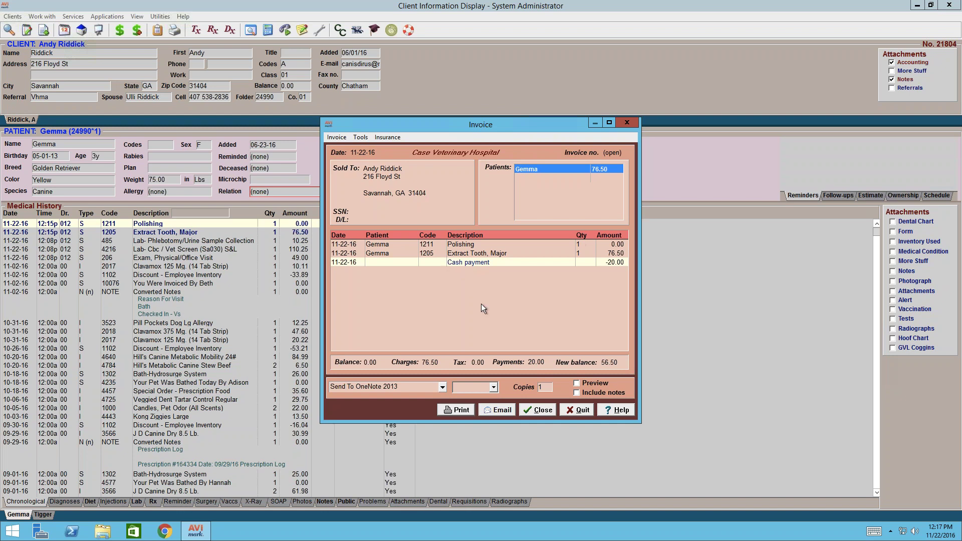
right_click(444, 275)
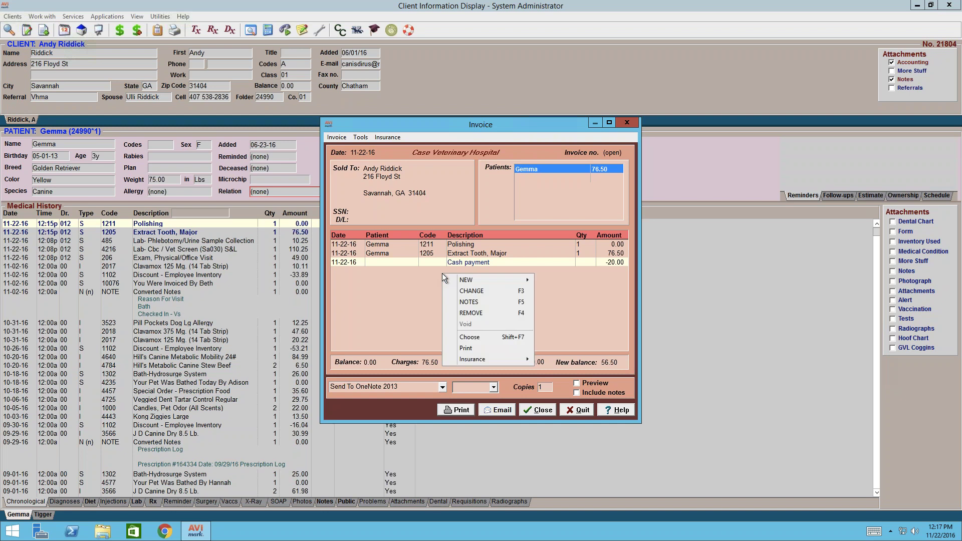
mouse_move(463, 280)
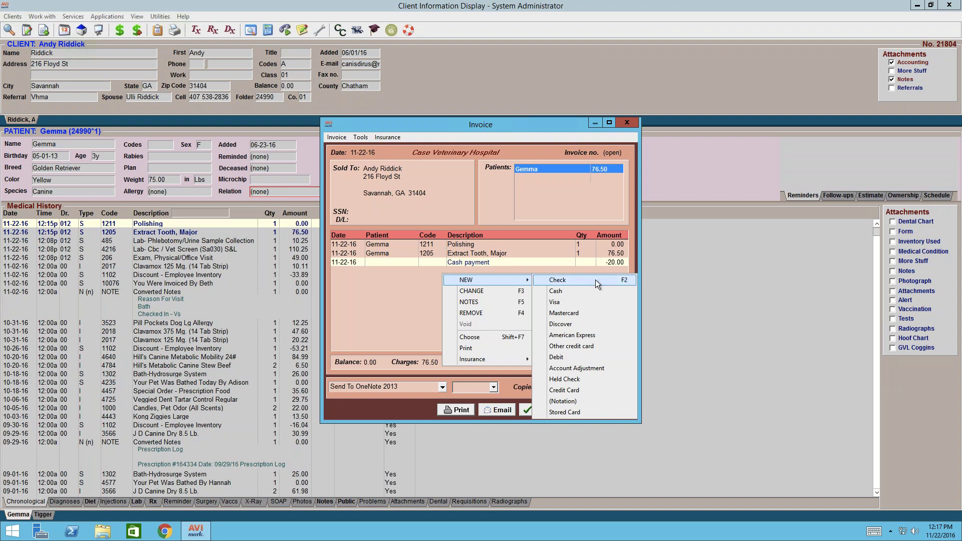
click(600, 314)
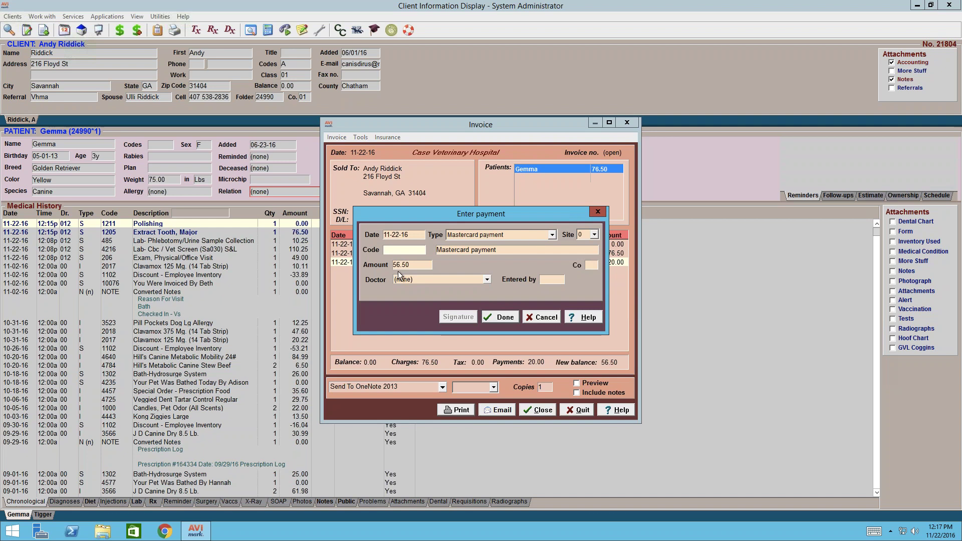
drag(428, 265, 382, 270)
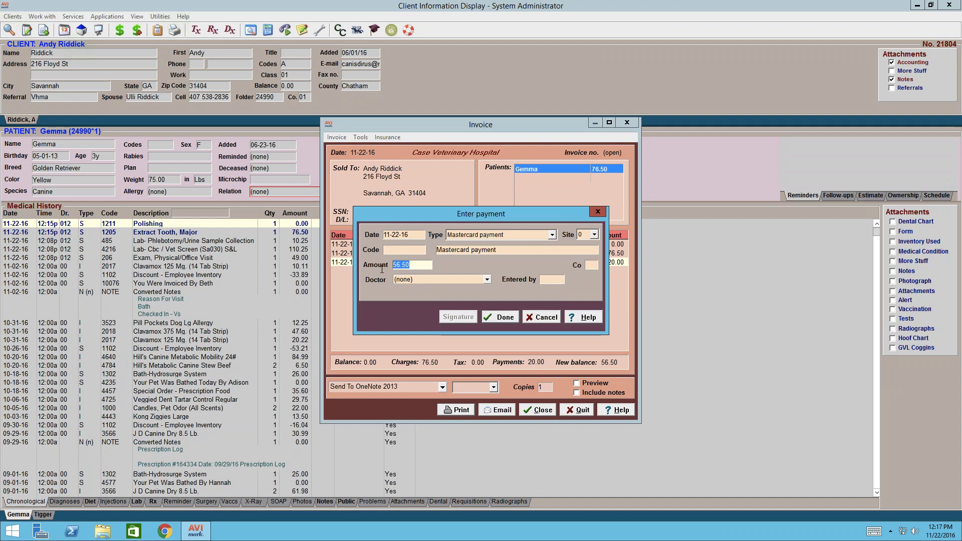
text(56.50)
click(500, 318)
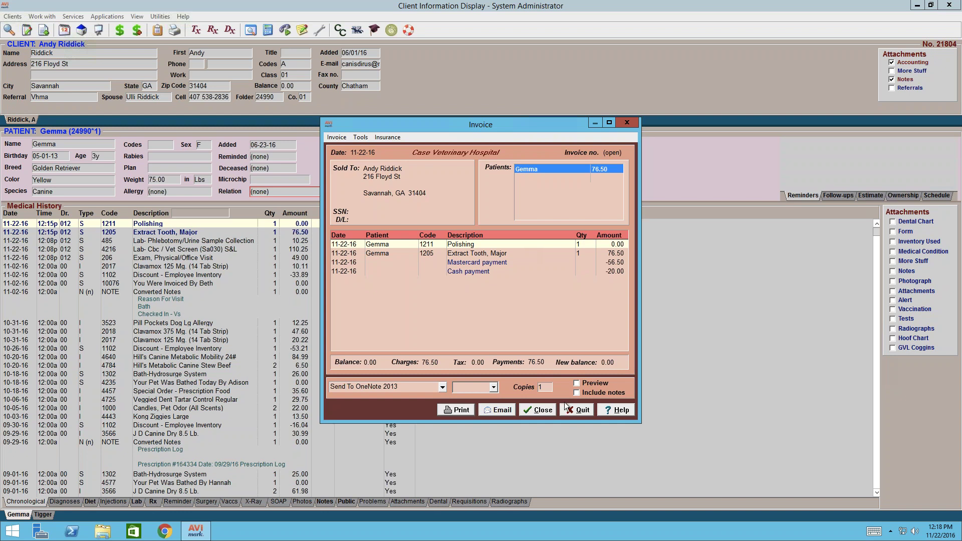
click(538, 411)
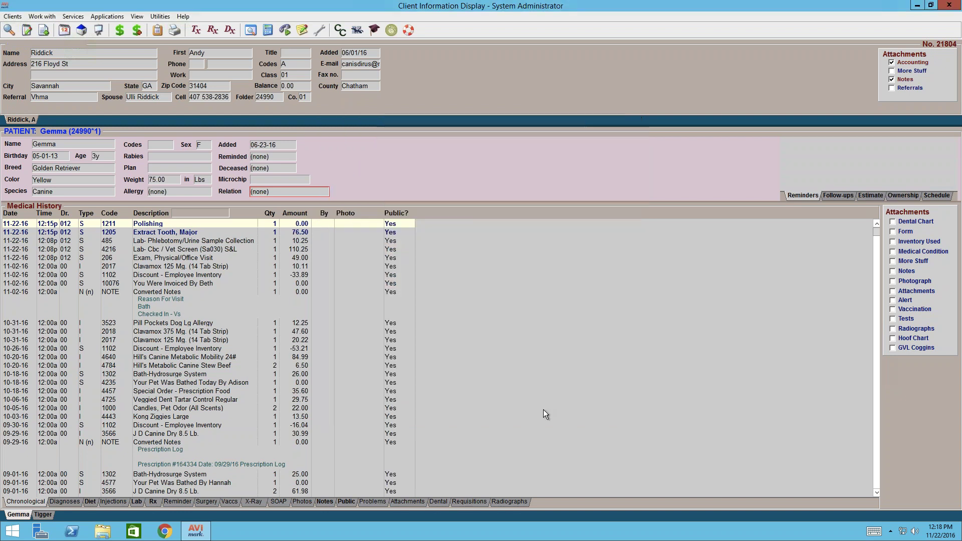
Add the Grooming treatments Grooming-Teeth Brushing and Grooming-Nails Smoothed With Dremel to Gemma's medical history.
right_click(161, 230)
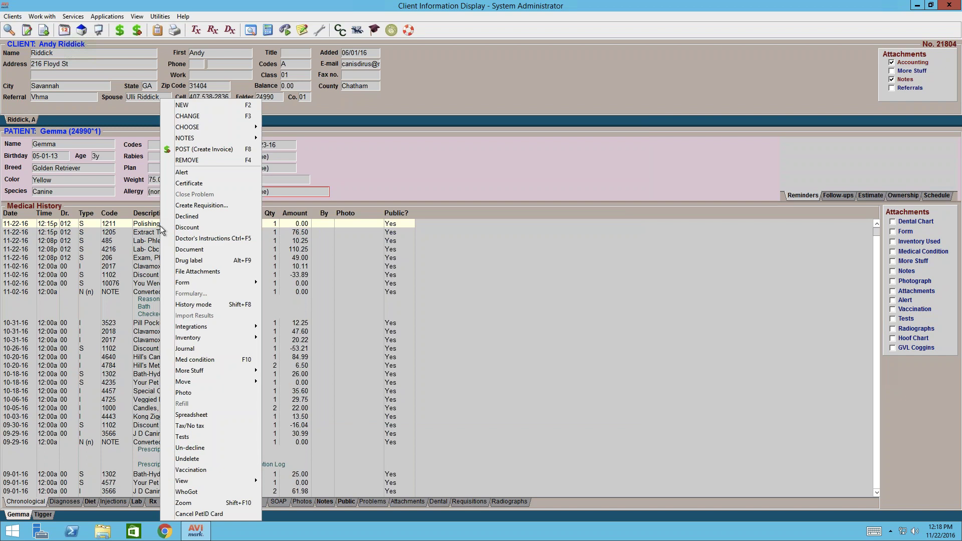
mouse_move(216, 126)
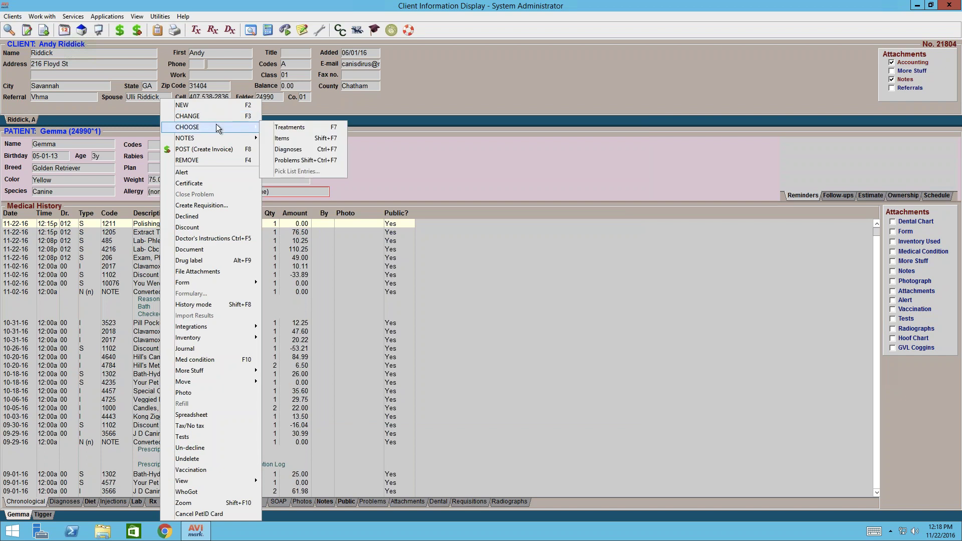
click(271, 127)
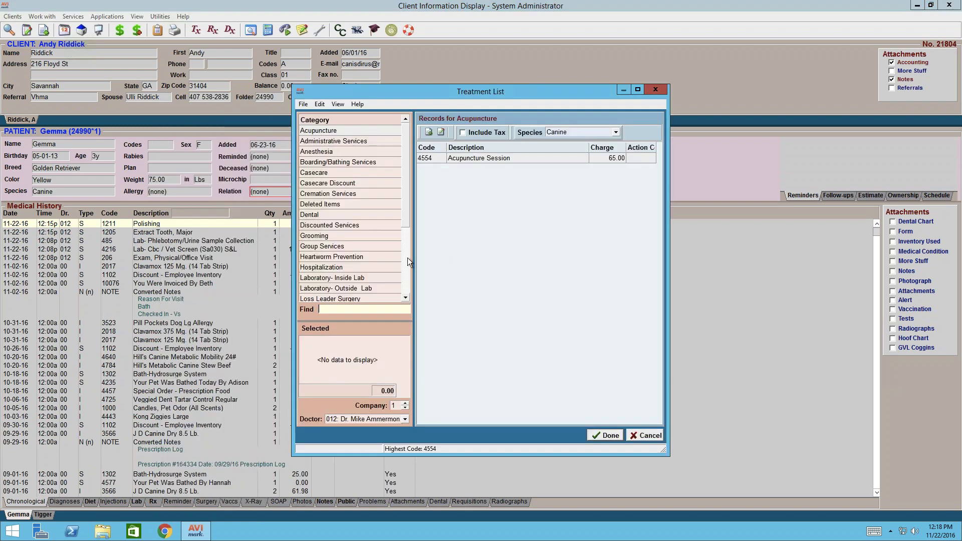
click(332, 235)
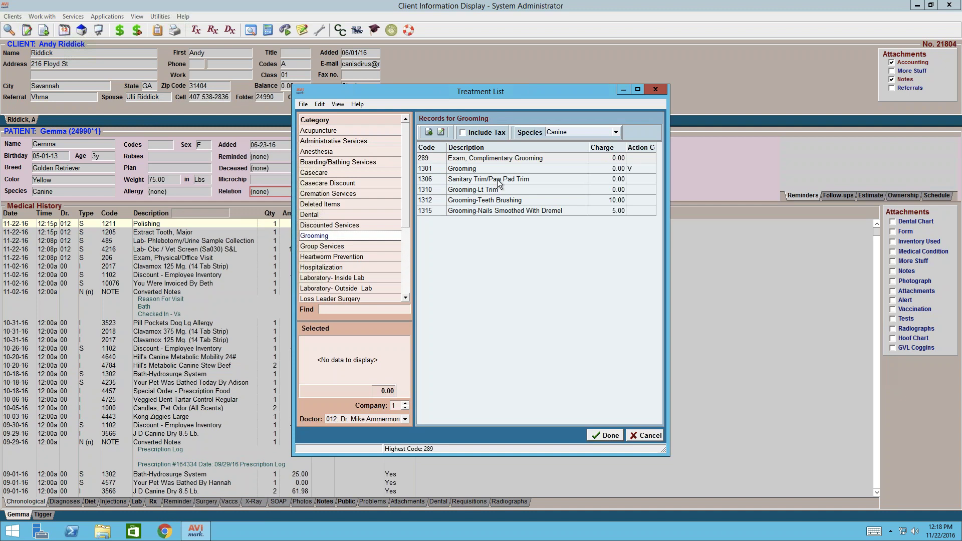
double_click(507, 200)
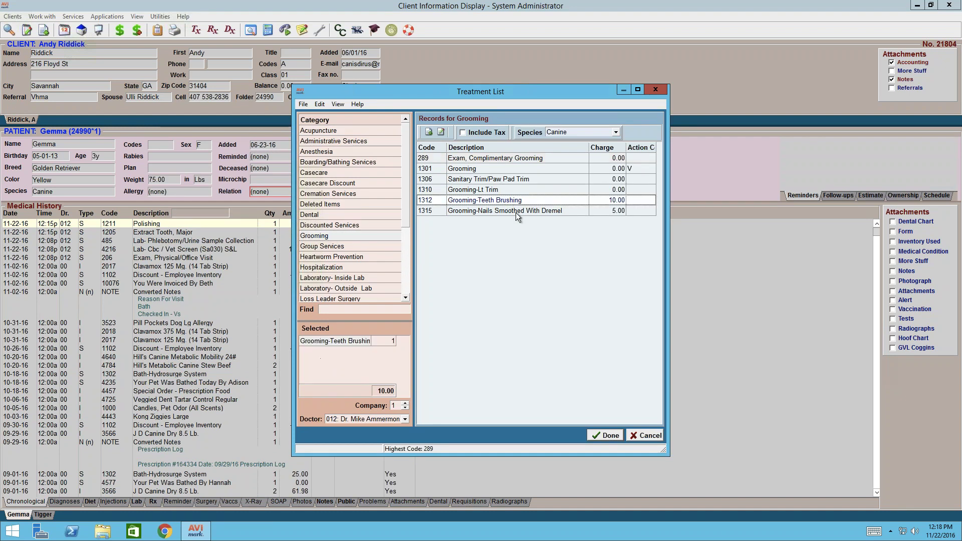
double_click(517, 212)
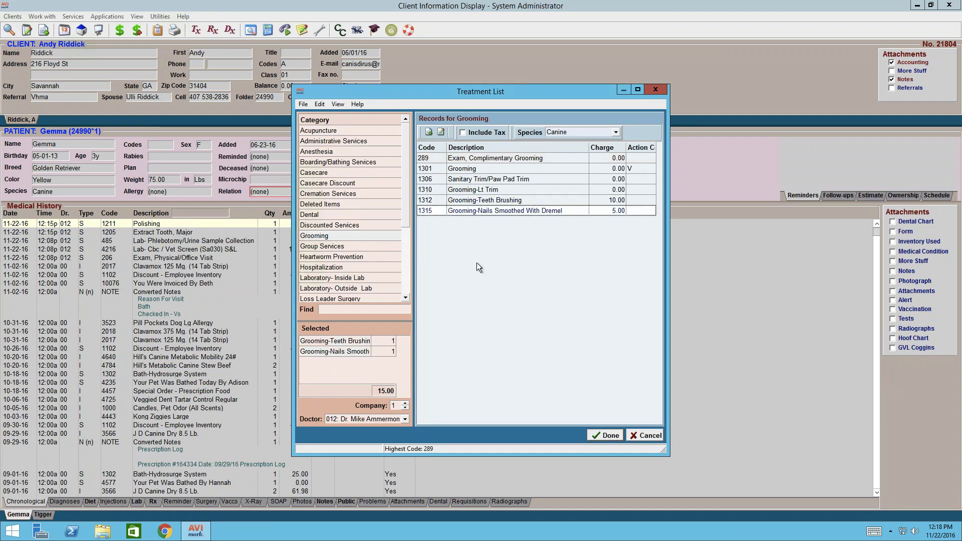
click(594, 434)
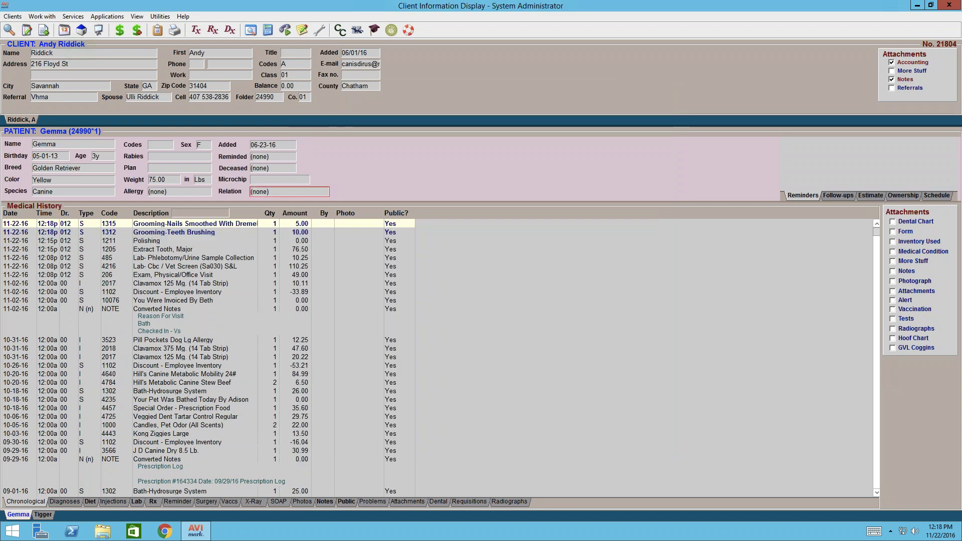
Post Gemma's two grooming charges with posting date 11/22/2016, keeping the Open invoice option on.
right_click(244, 225)
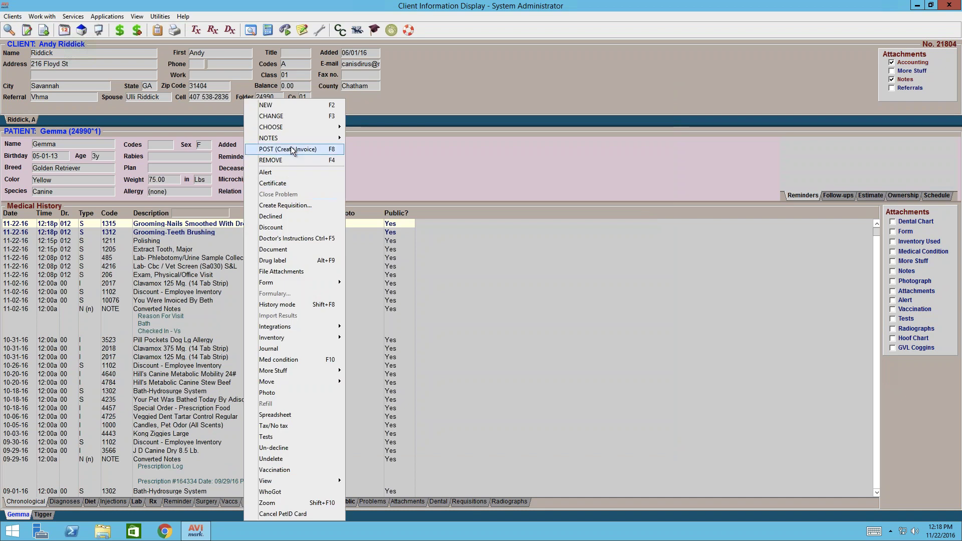
click(311, 149)
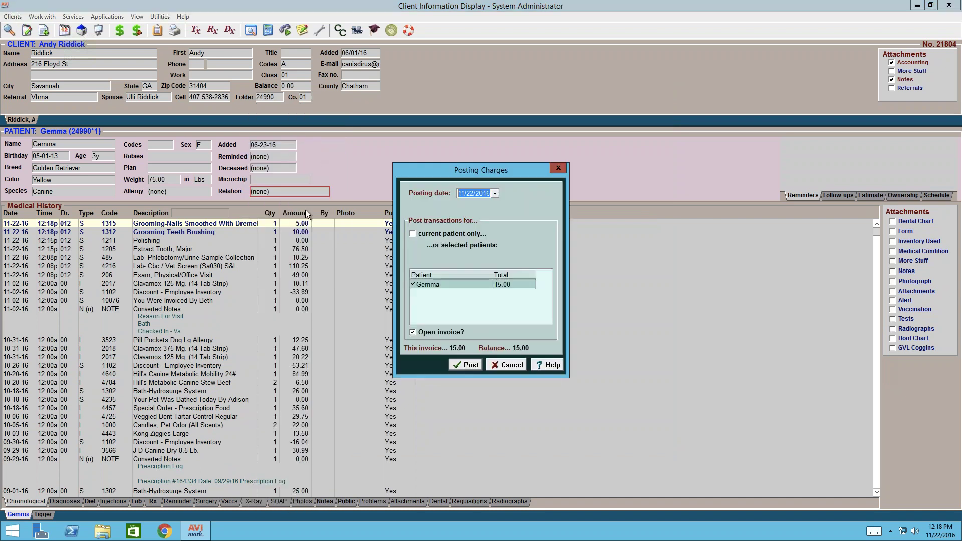
key(Return)
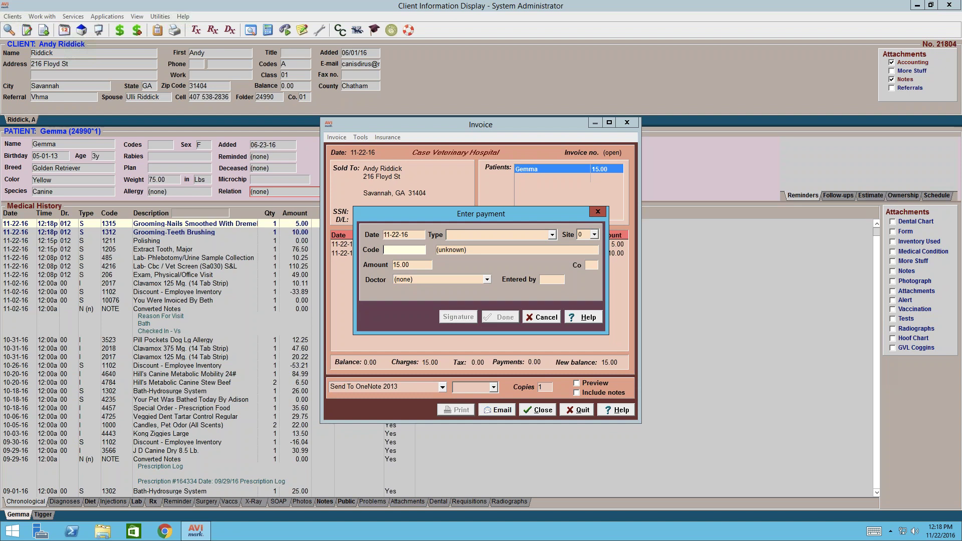
Record a cash payment of 100.00, apply 15.00 of it to the balance in Change Maker, and dismiss the cash drawer message.
click(552, 235)
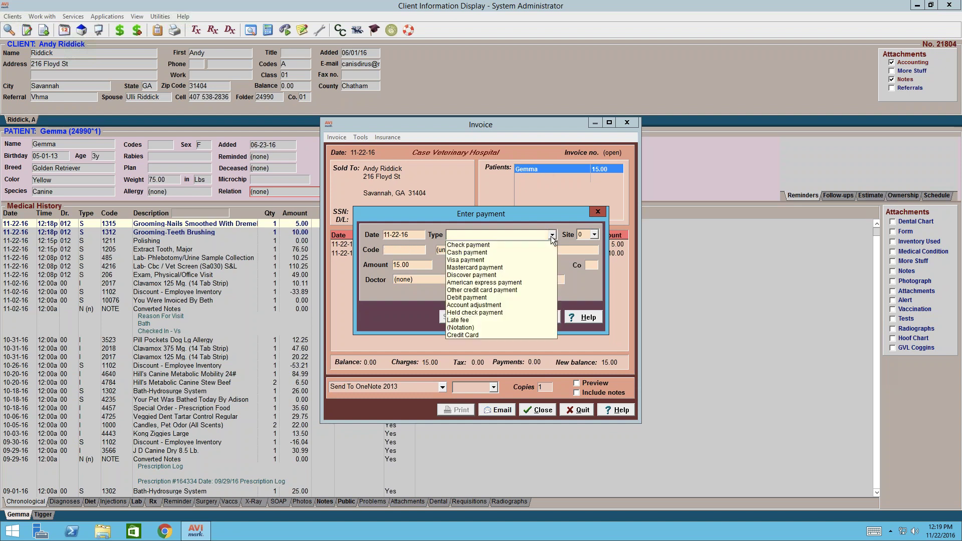
click(523, 252)
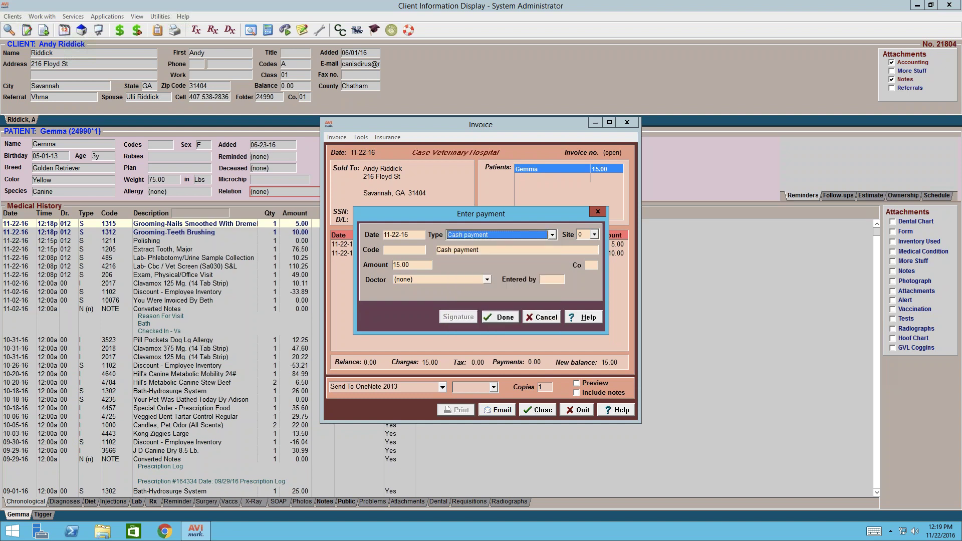
click(410, 265)
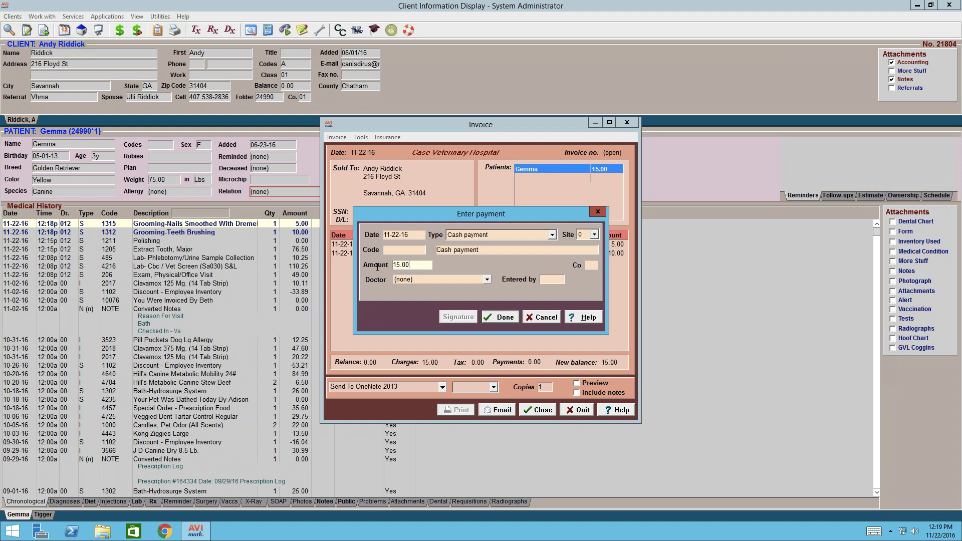
key(shift+Home)
text(100.00)
click(505, 318)
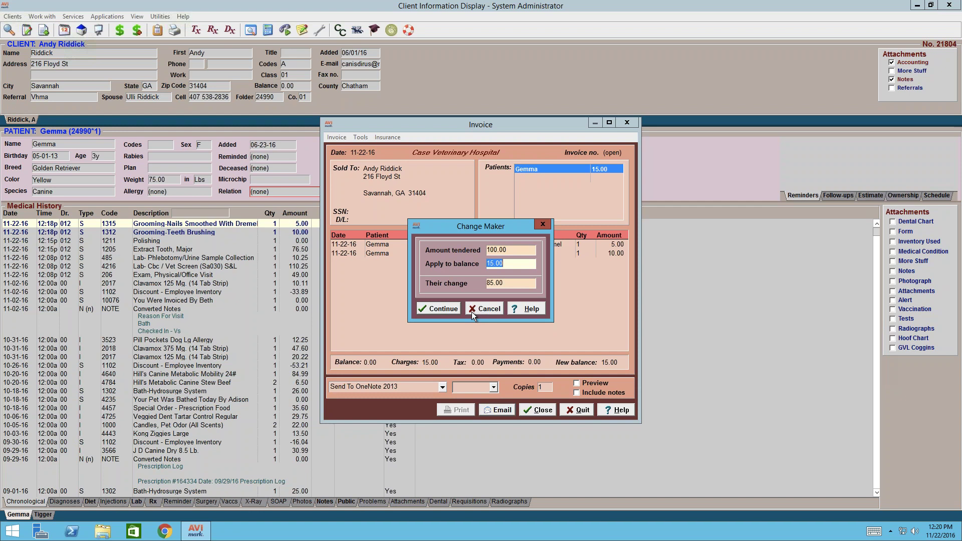
click(432, 309)
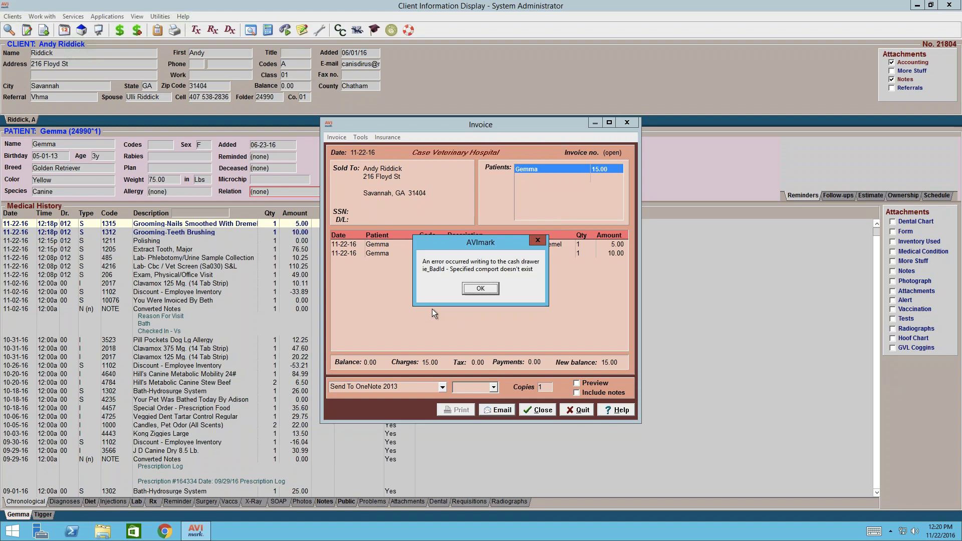
click(432, 311)
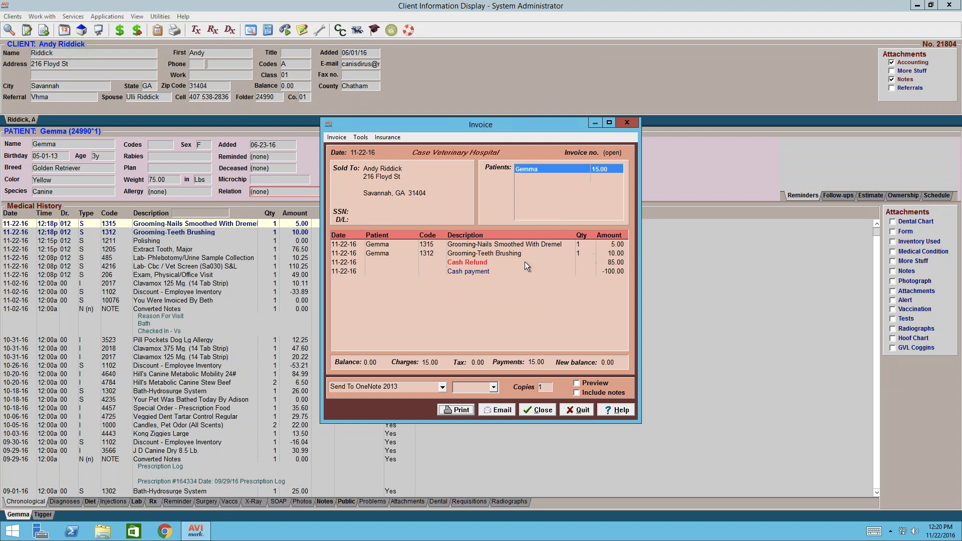
Check the Cash payment and Cash Refund lines on the grooming invoice and close the invoice.
click(479, 271)
click(522, 264)
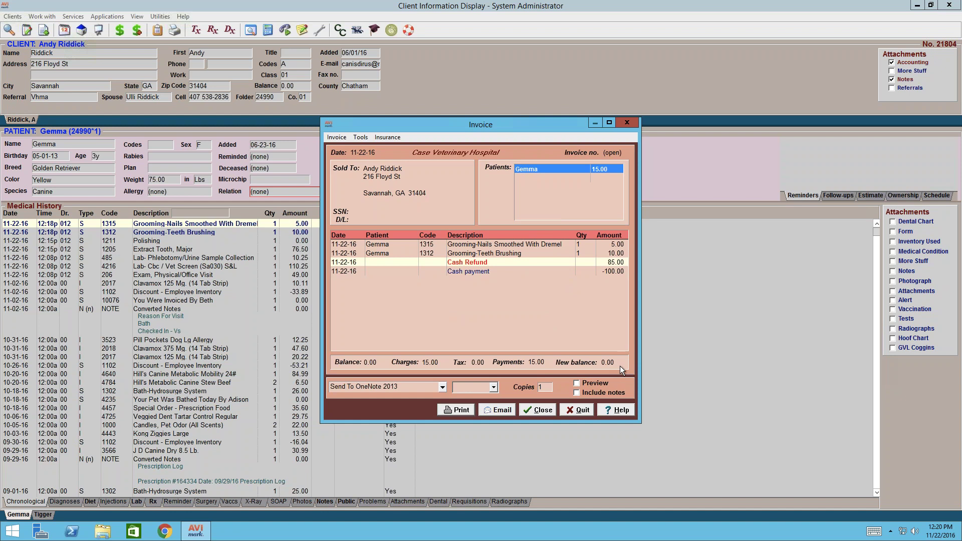
click(536, 410)
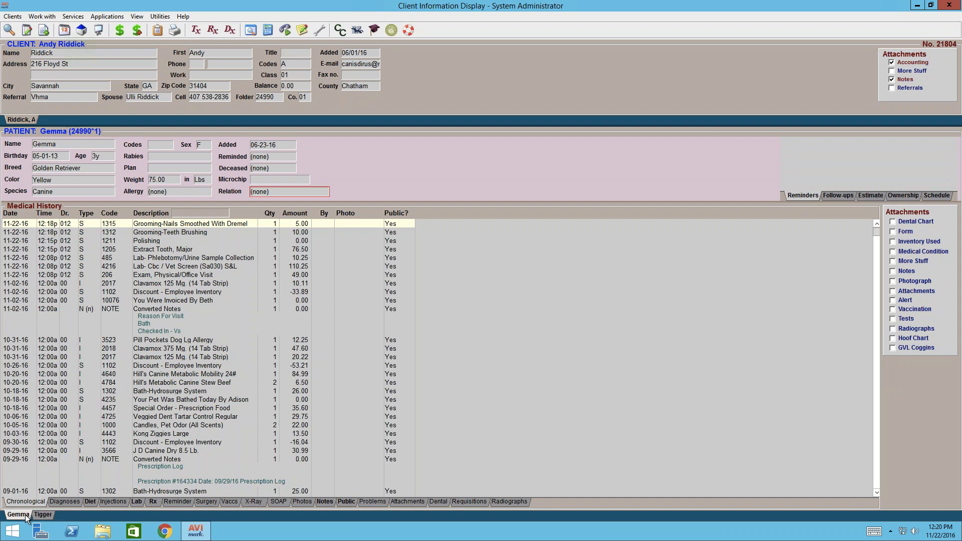
Add the Dental treatment Extract Tooth, Minor to Gemma's medical history.
right_click(146, 226)
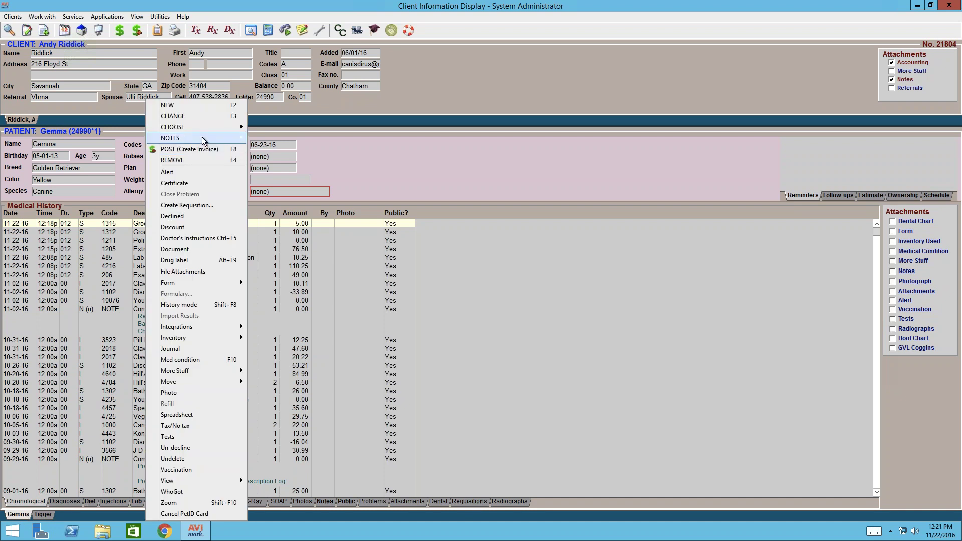
mouse_move(200, 128)
click(286, 129)
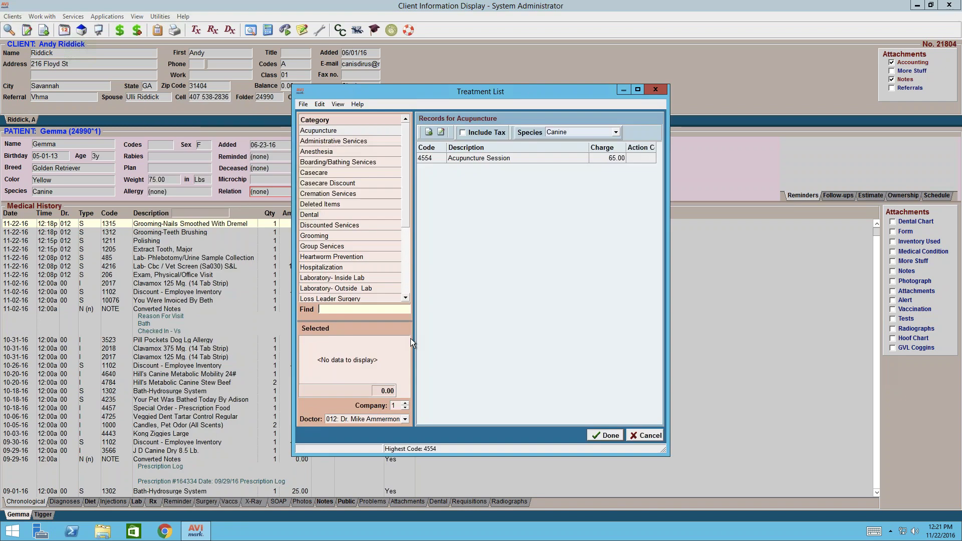
click(344, 216)
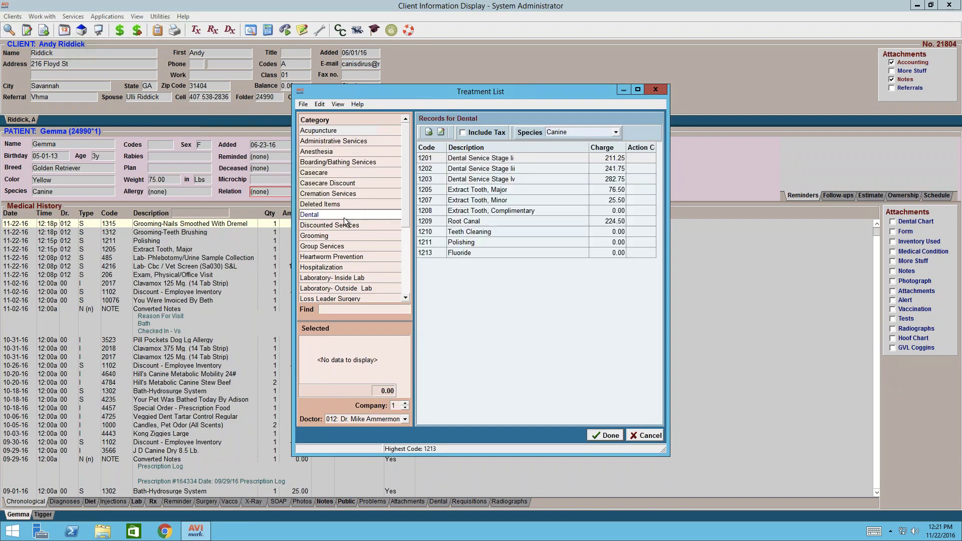
double_click(513, 200)
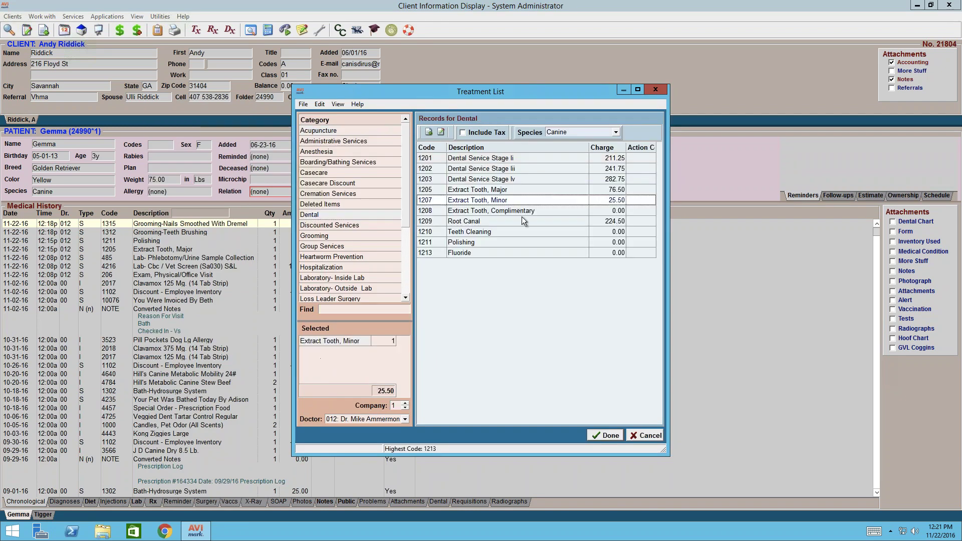
click(605, 435)
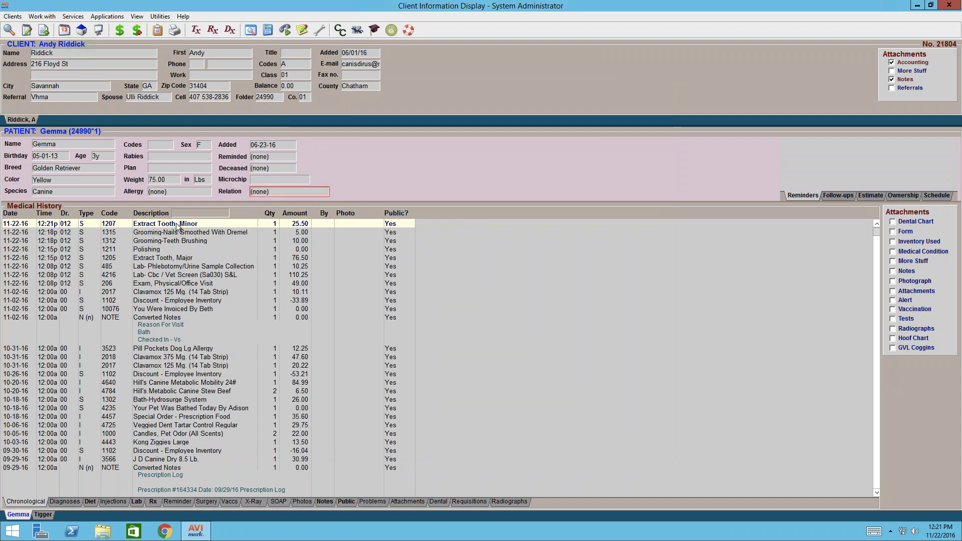
Add the Dental treatment Dental Service Stage Iii to Tigger's medical history.
click(43, 518)
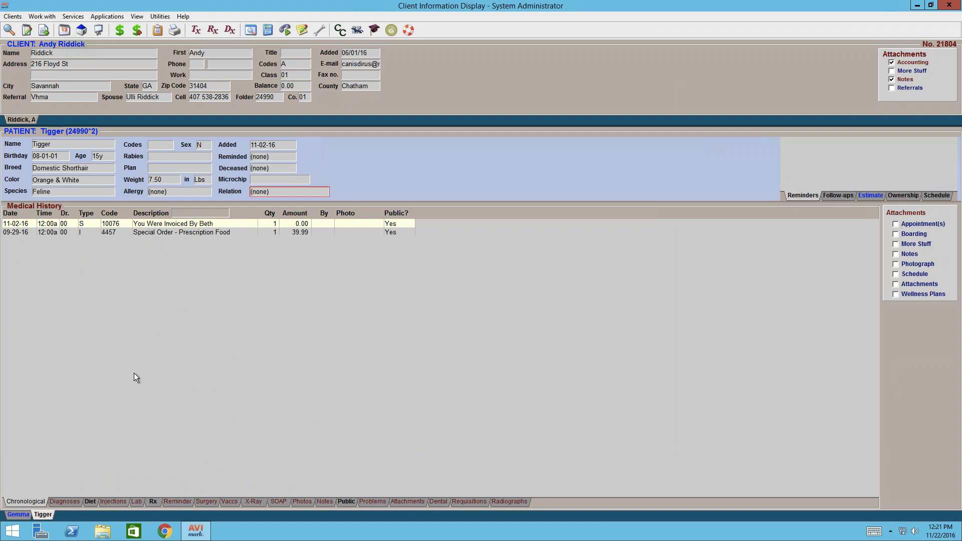
right_click(157, 225)
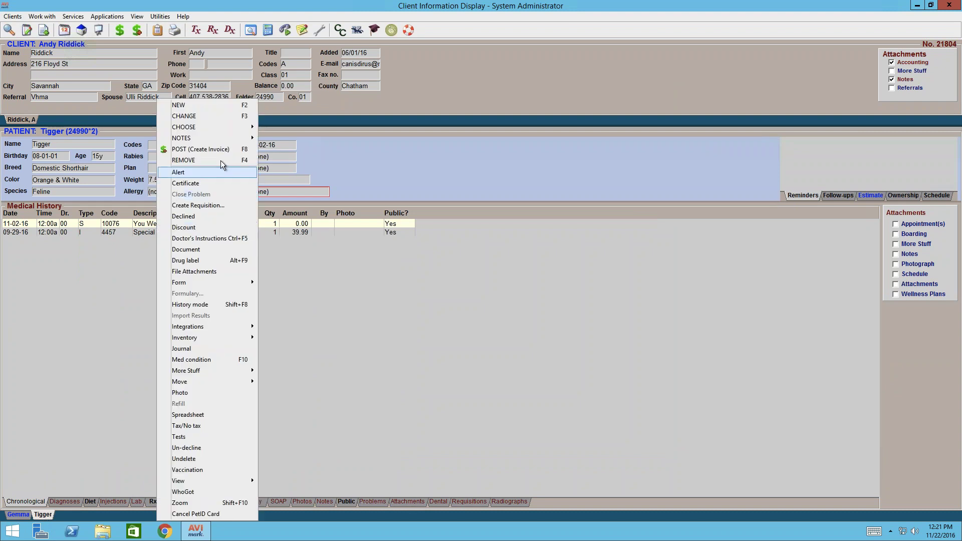
mouse_move(218, 127)
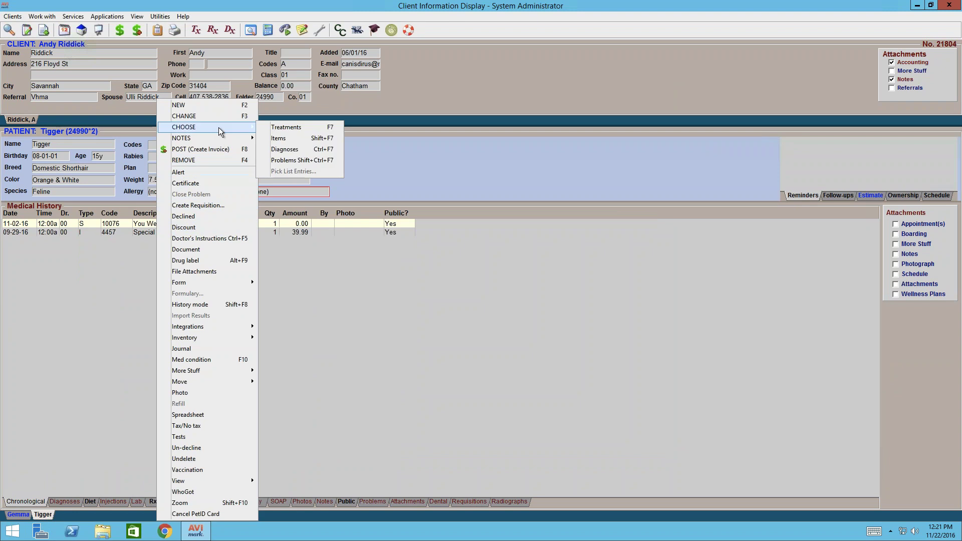
click(288, 127)
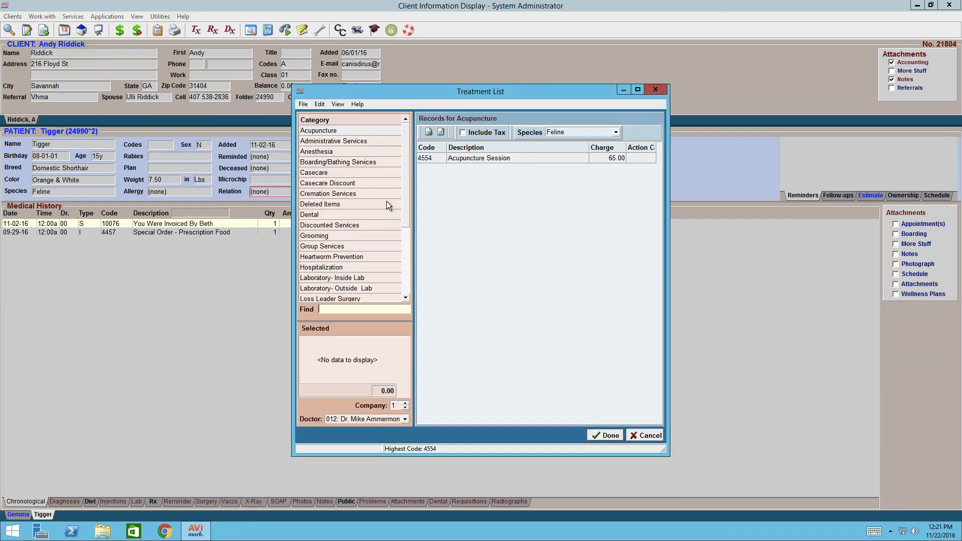
click(342, 214)
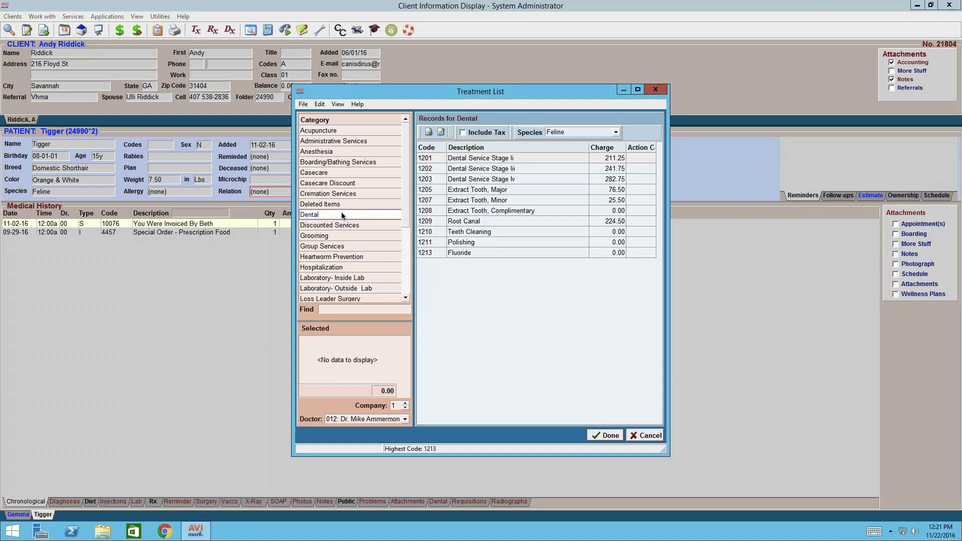
double_click(531, 169)
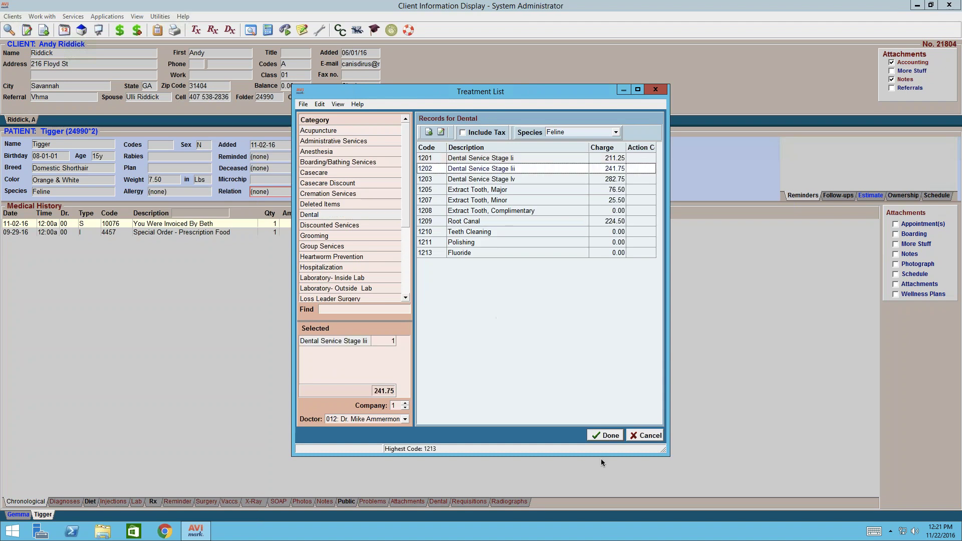
click(606, 435)
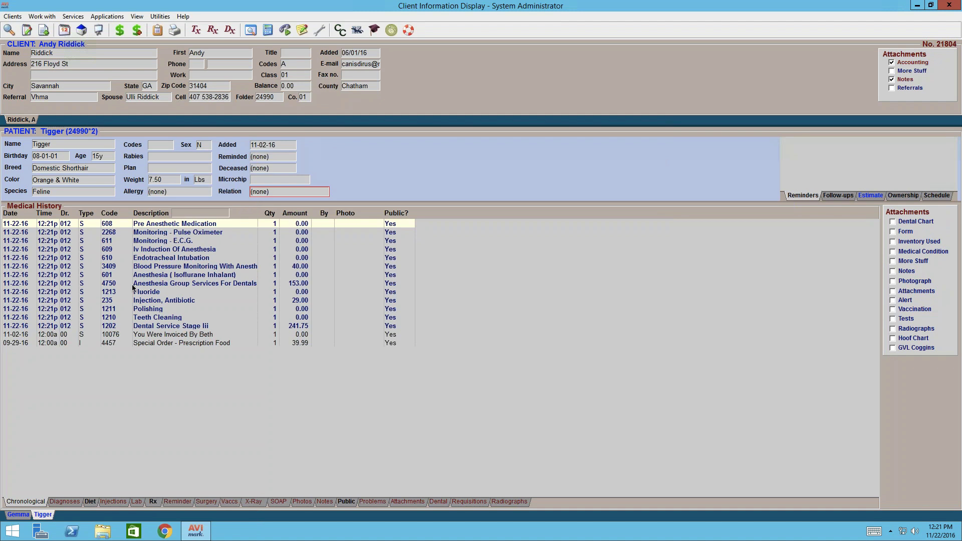
Post the charges of both Gemma and Tigger to one invoice with posting date 11/22/2016, keeping the Open invoice option on.
click(22, 516)
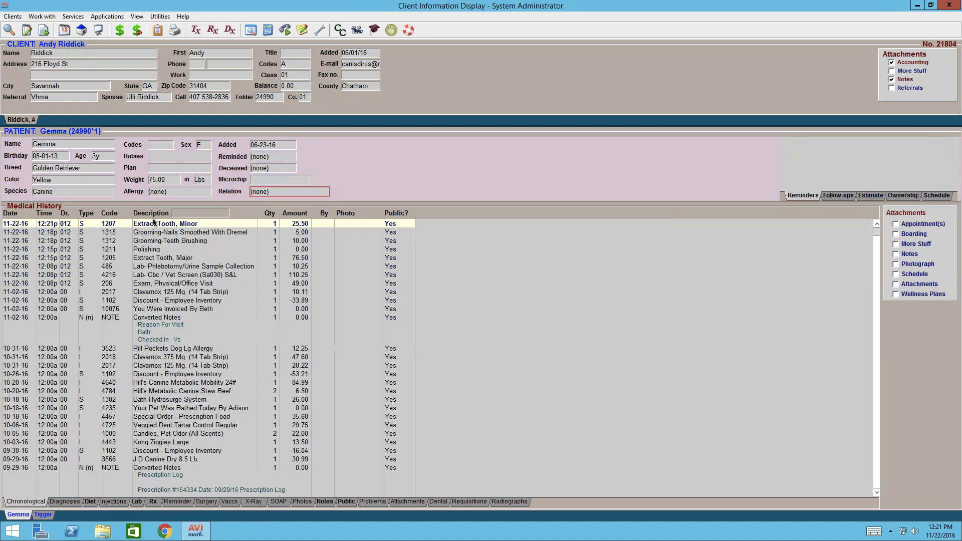
key(ctrl+Tab)
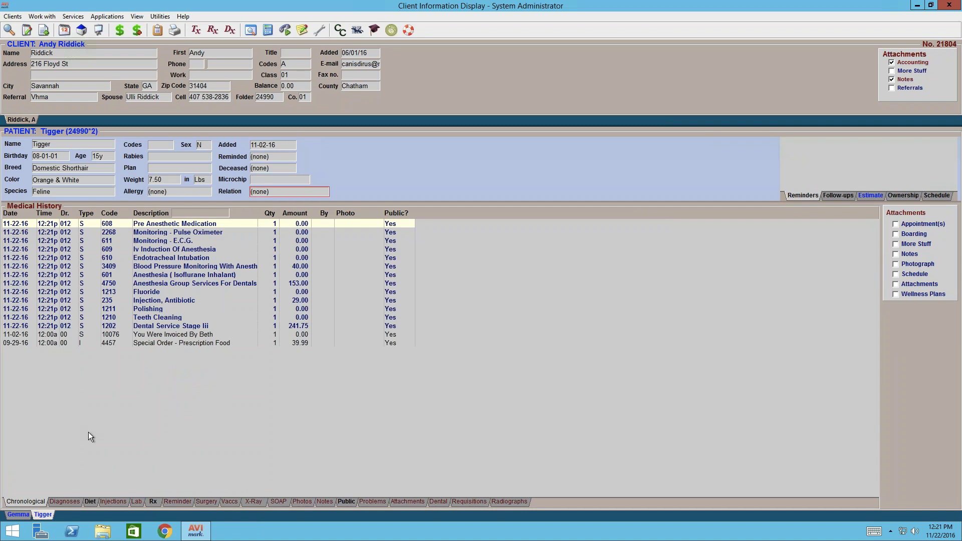
right_click(139, 230)
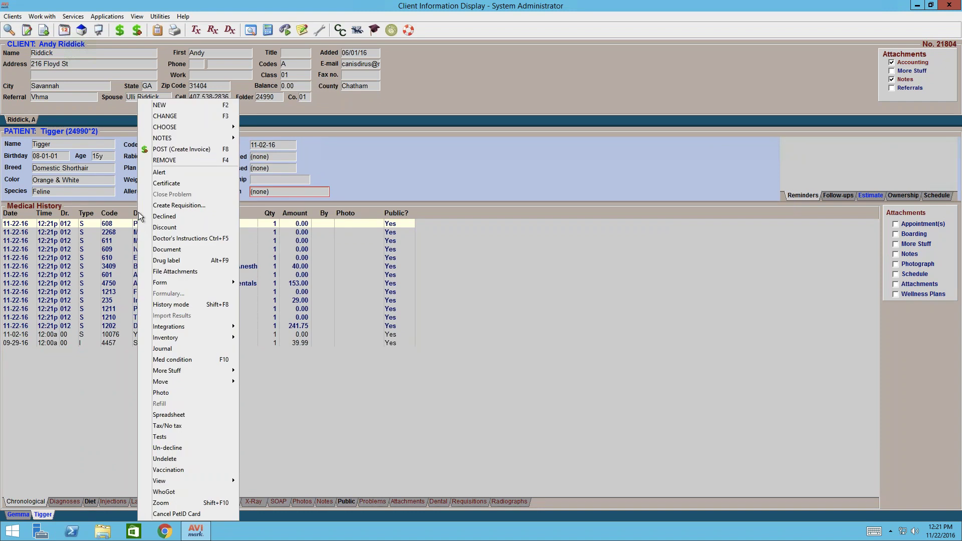
click(204, 150)
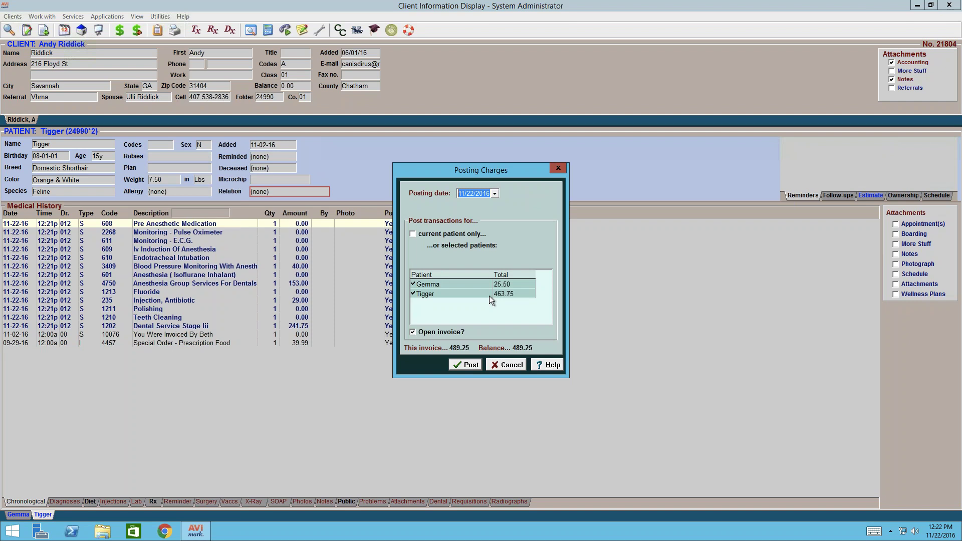
click(432, 286)
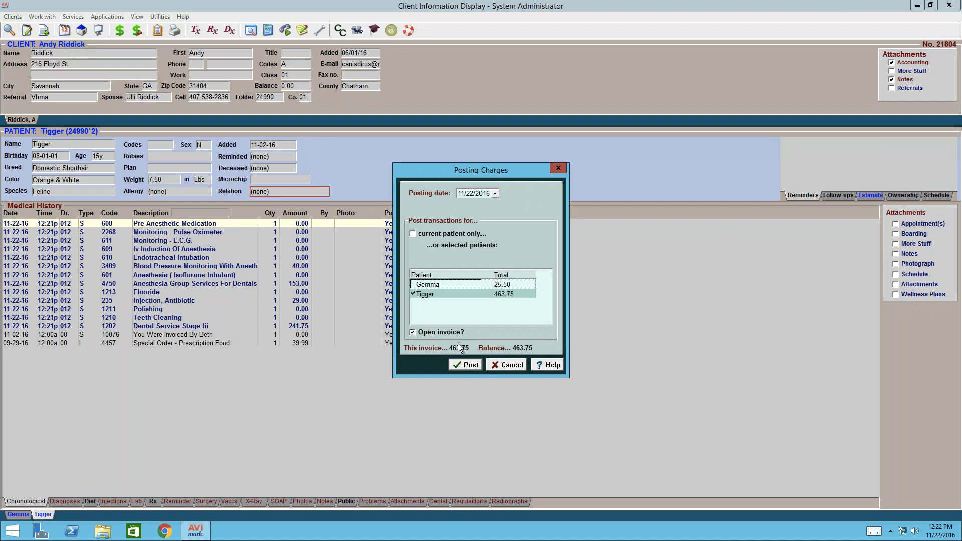
click(423, 287)
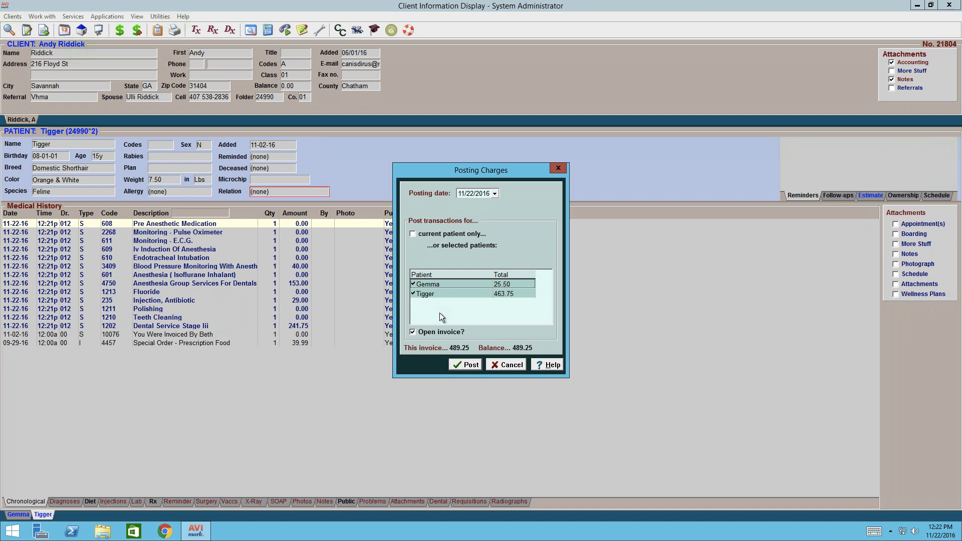
click(465, 366)
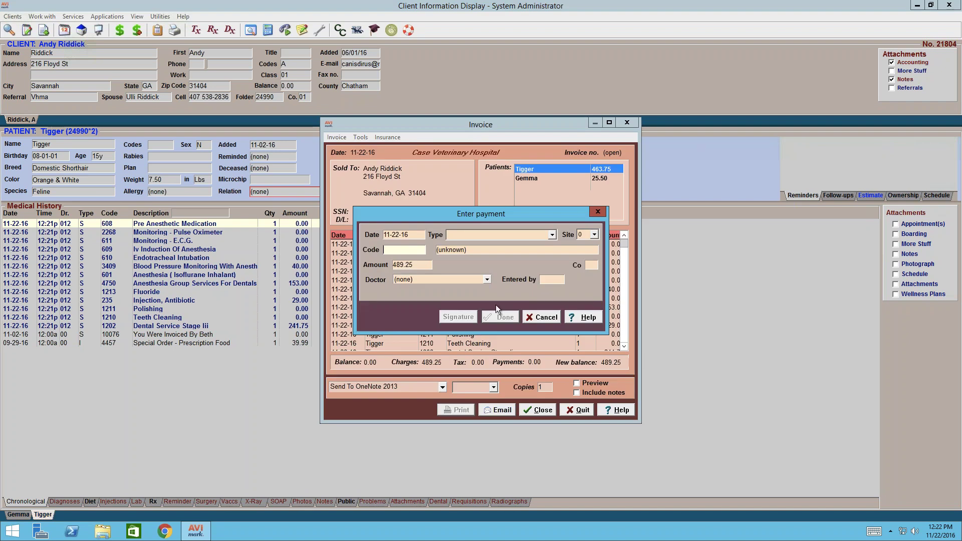
Examine the invoice's new balance behind the payment window and the payment types offered for it, without choosing one.
drag(501, 209, 491, 117)
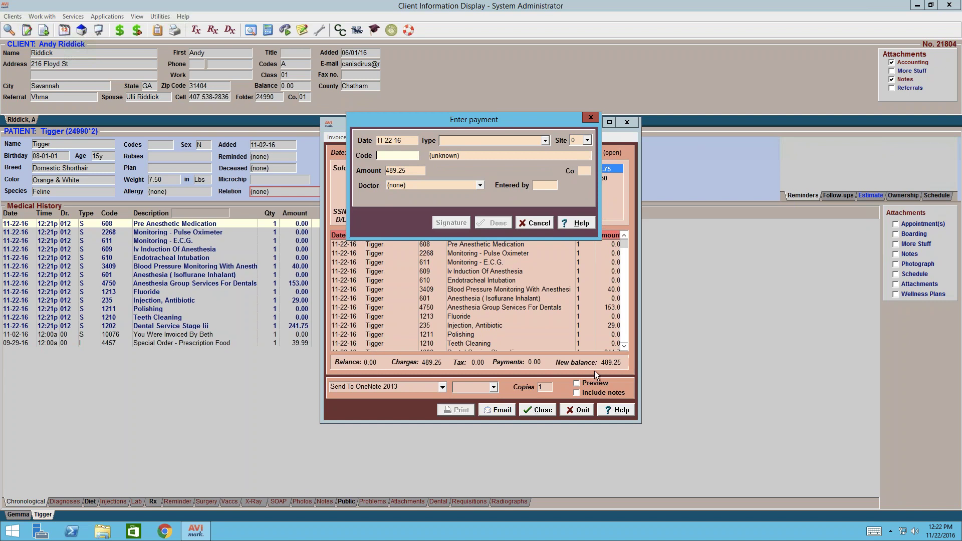
drag(516, 121, 519, 185)
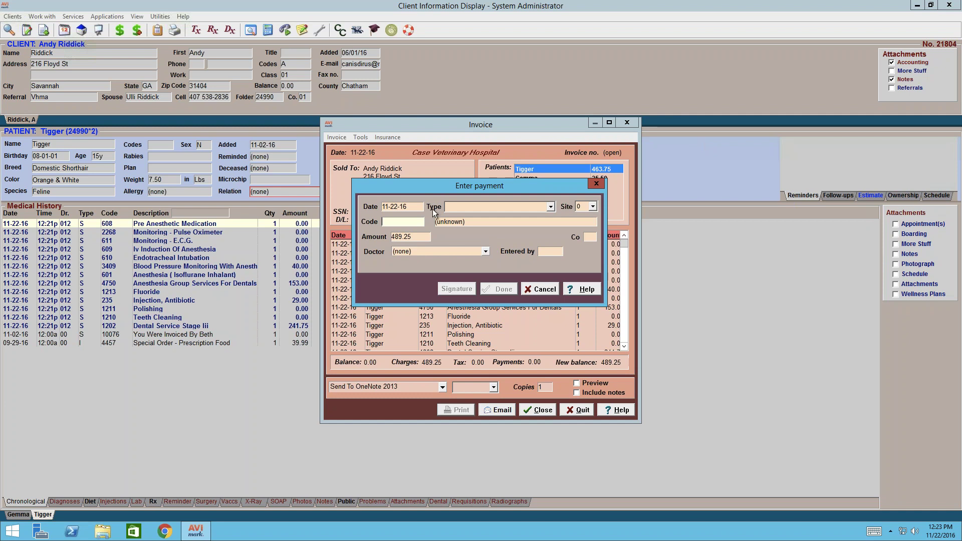
click(551, 207)
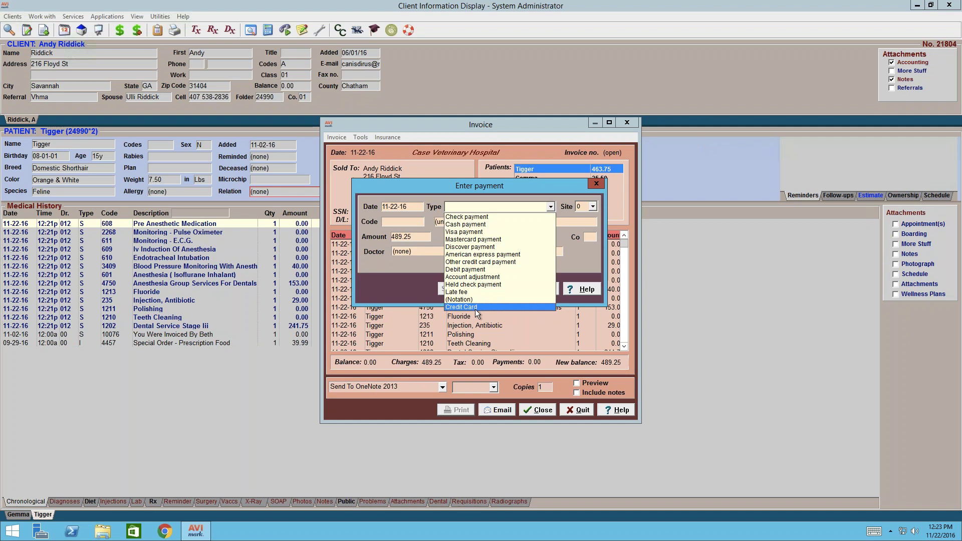
click(431, 187)
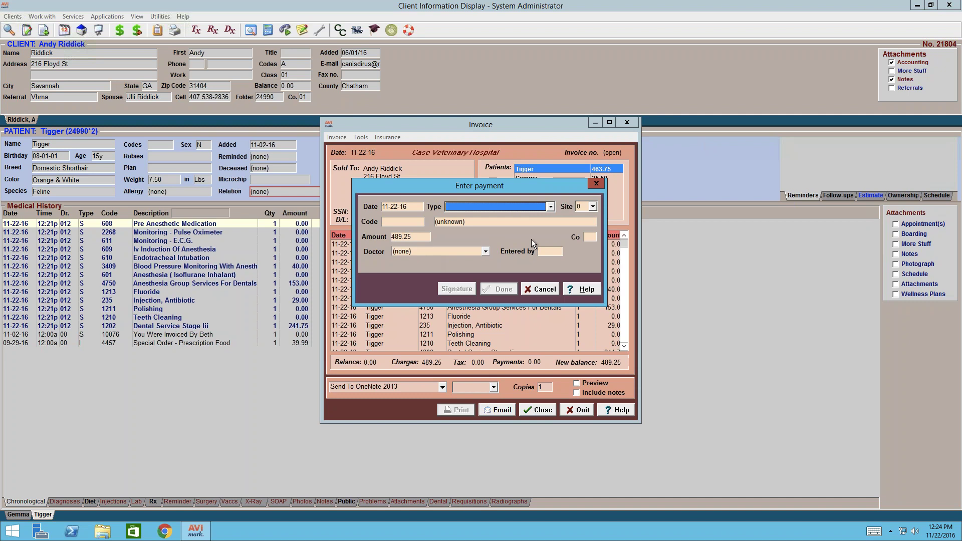
Cancel the payment entry and close the combined invoice unpaid, declining to deactivate Tigger's estimate.
click(541, 290)
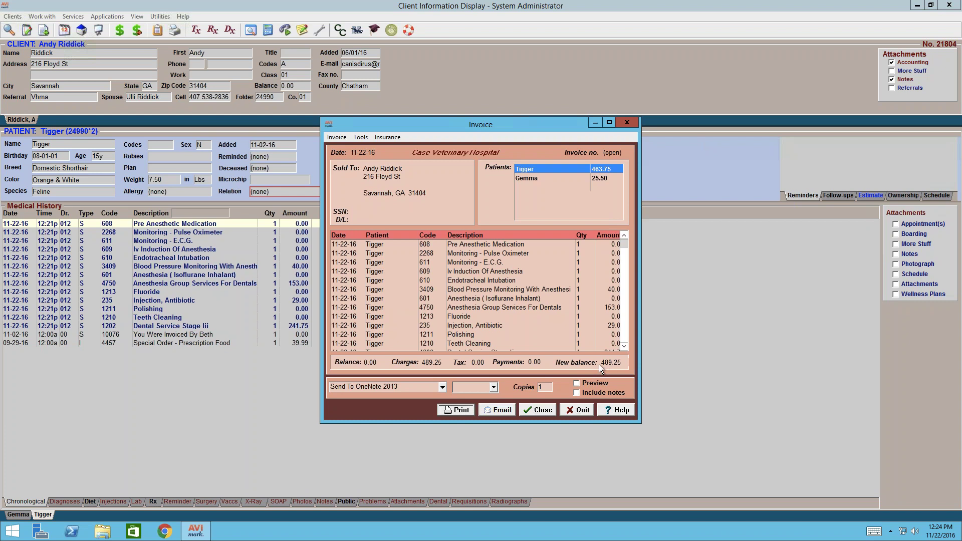
click(544, 412)
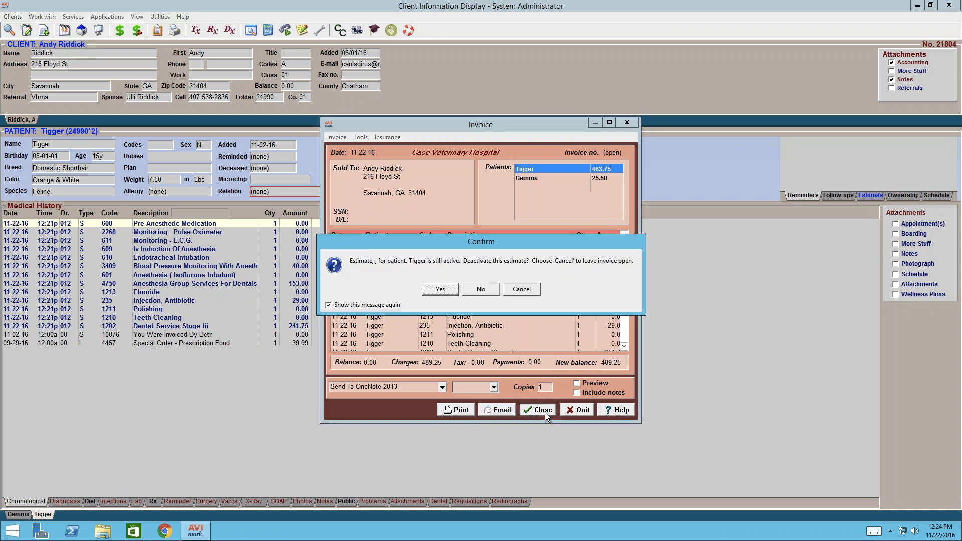
click(482, 290)
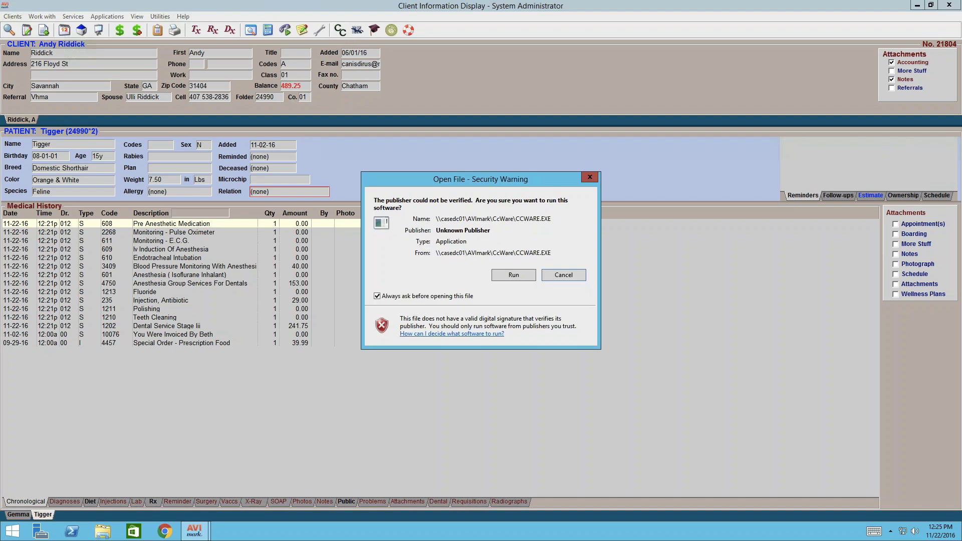
Run the CareCredit program CCWARE.EXE to view its payment plan options, and exit it.
click(514, 276)
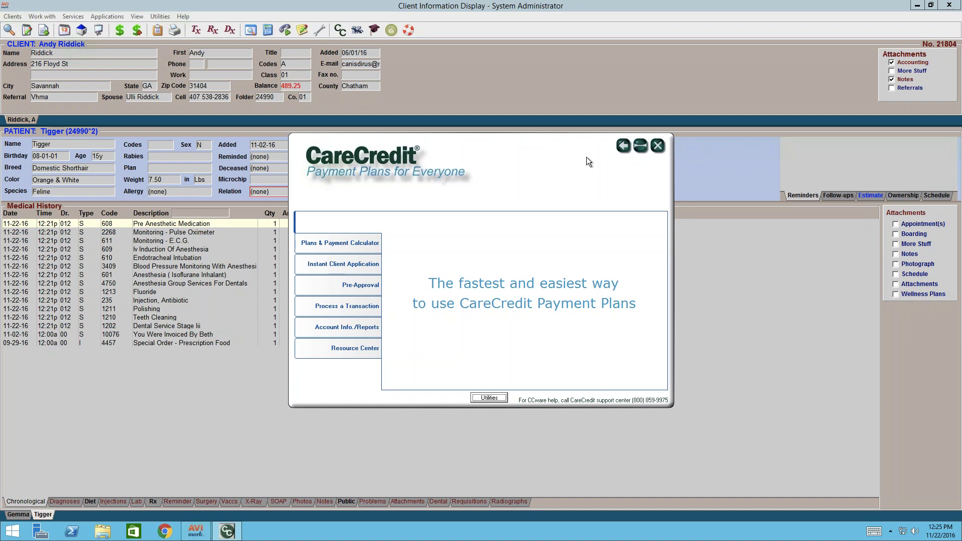
click(658, 146)
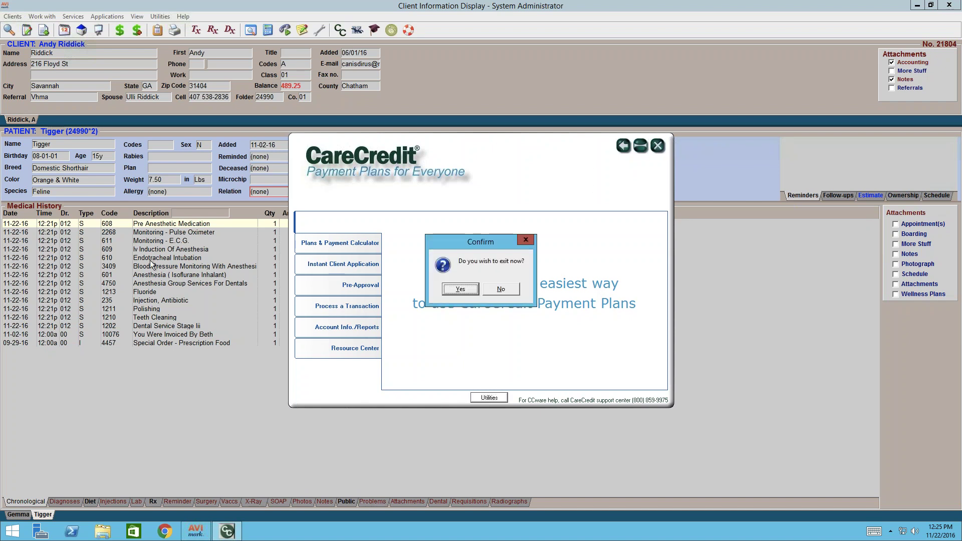
click(460, 289)
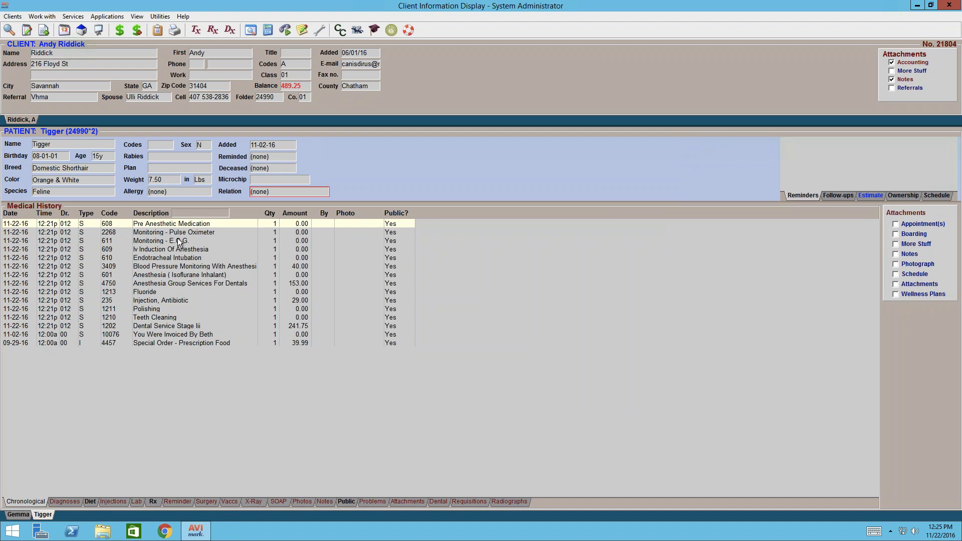
Add the Dental treatment Dental Service Stage Iii to Gemma's medical history.
click(19, 513)
right_click(146, 225)
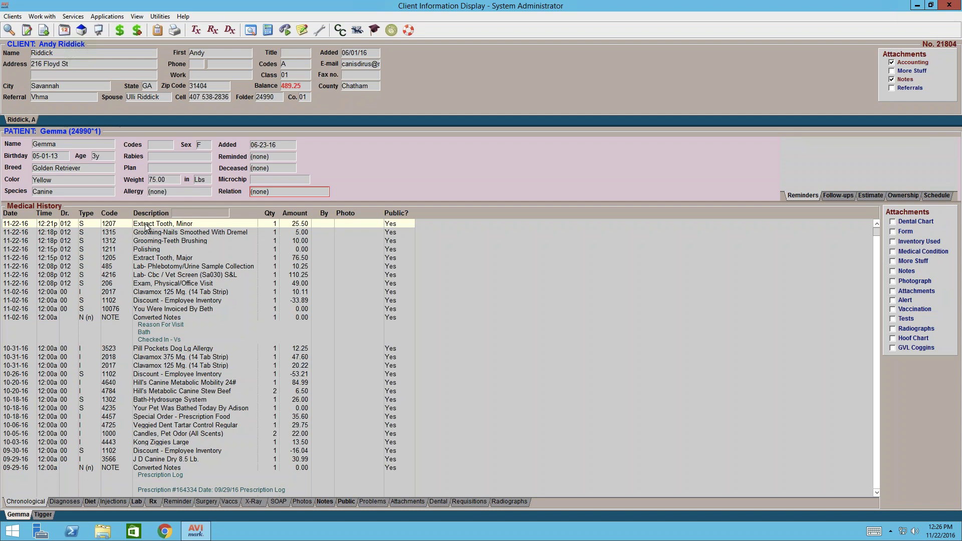
mouse_move(225, 130)
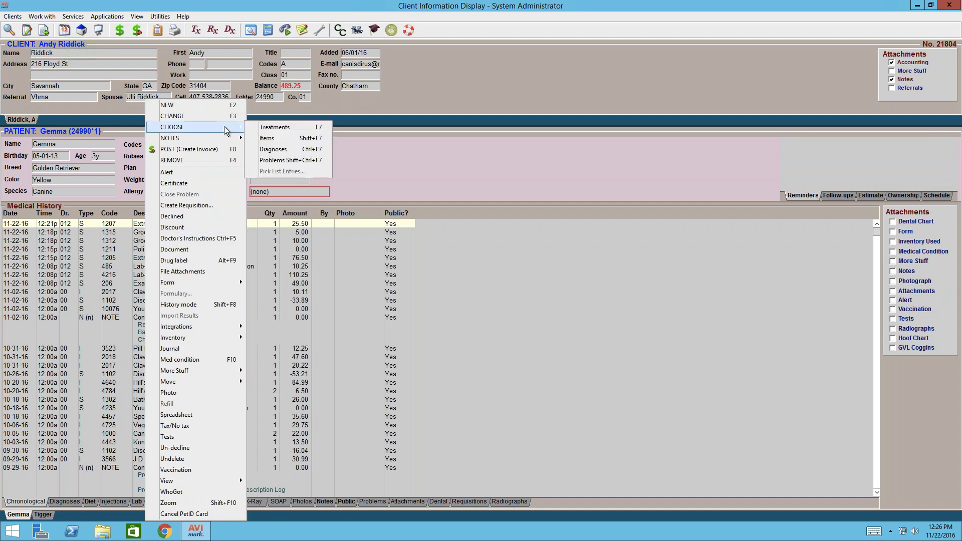
click(293, 127)
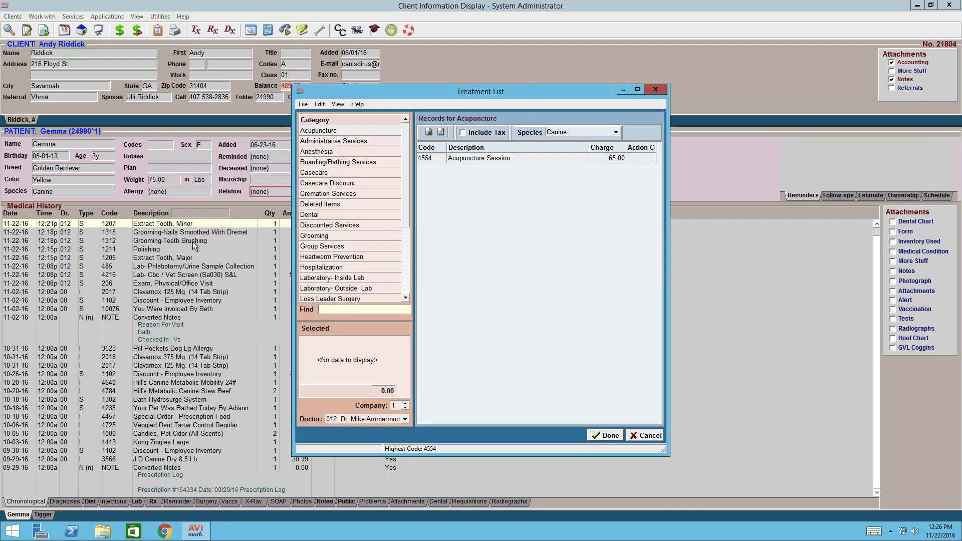
click(340, 215)
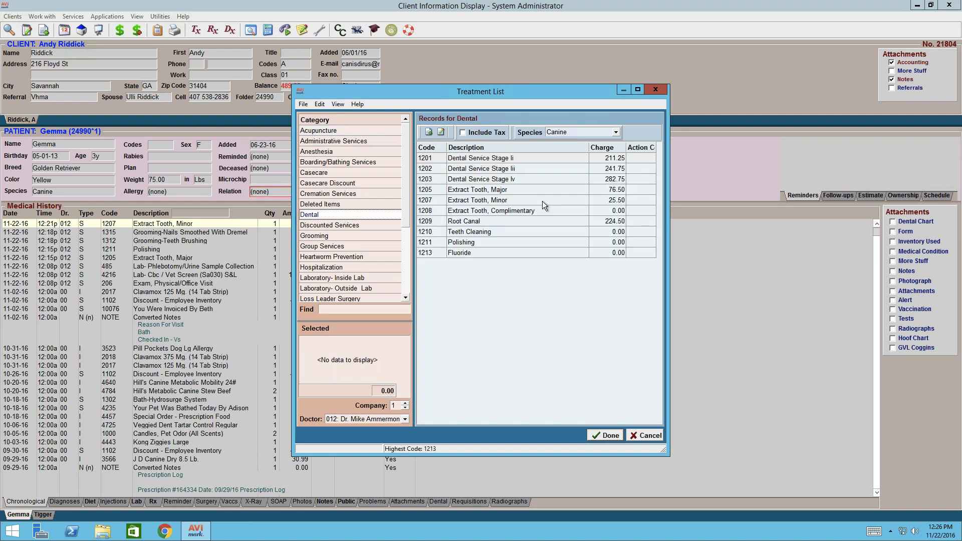
double_click(519, 169)
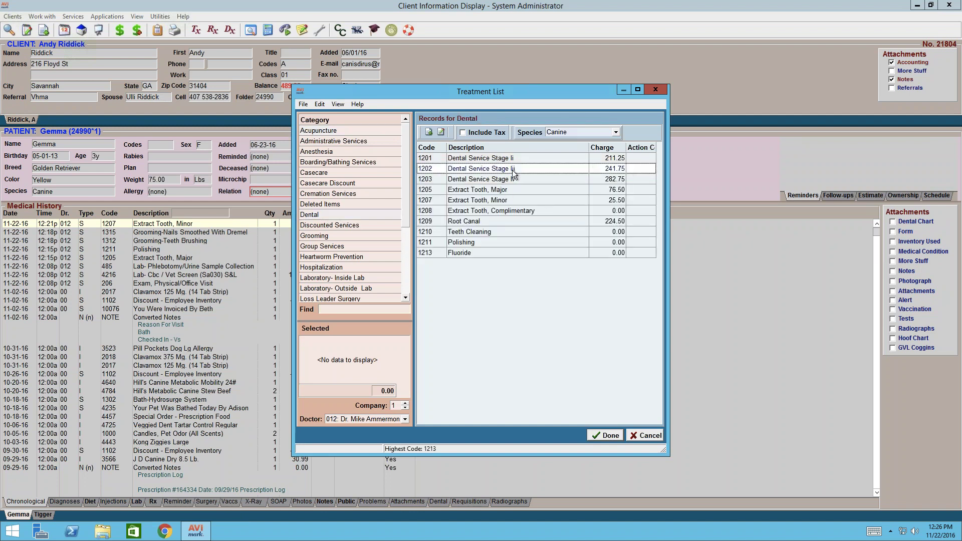
click(591, 432)
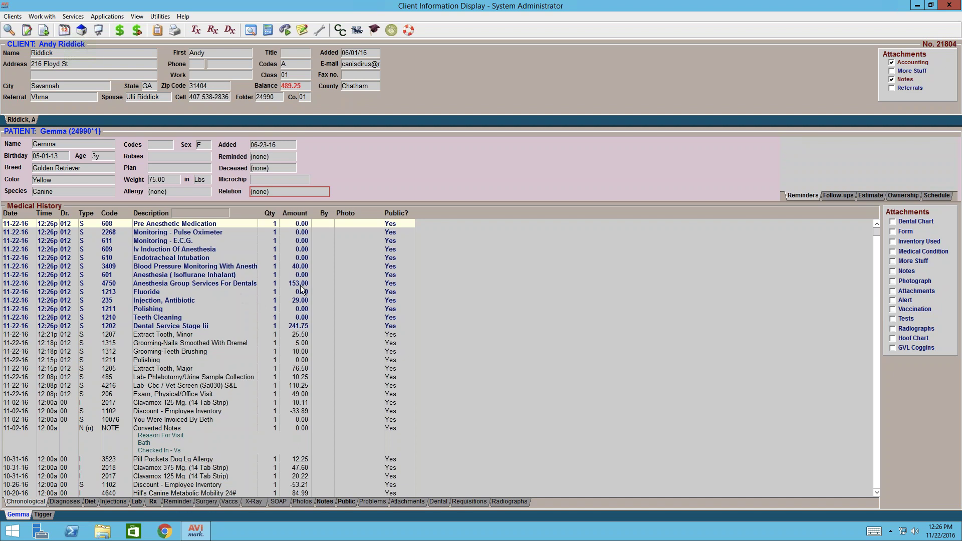
Preview the client's pre-invoice for Gemma's unposted dental charges, and close the preview and the pre-invoice without printing.
click(88, 64)
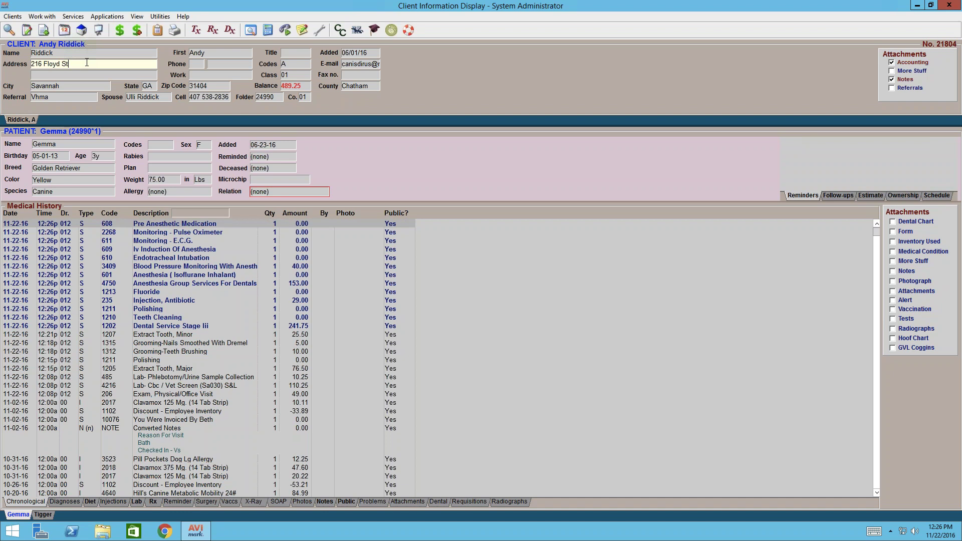
right_click(87, 62)
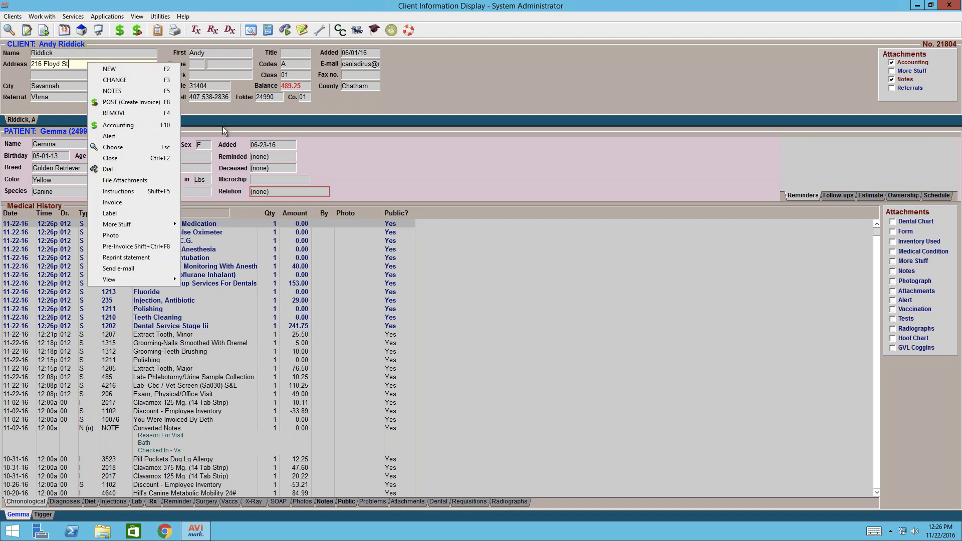
click(158, 249)
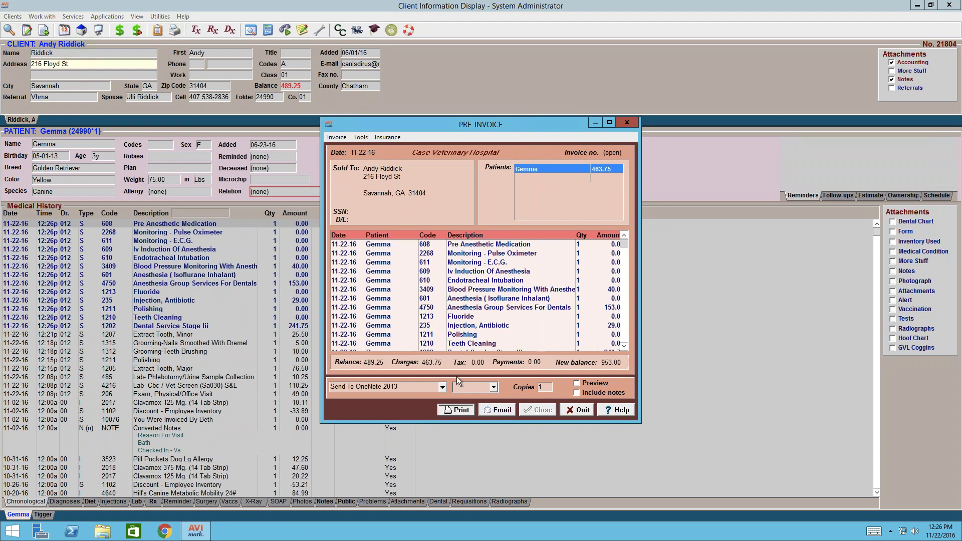
click(578, 384)
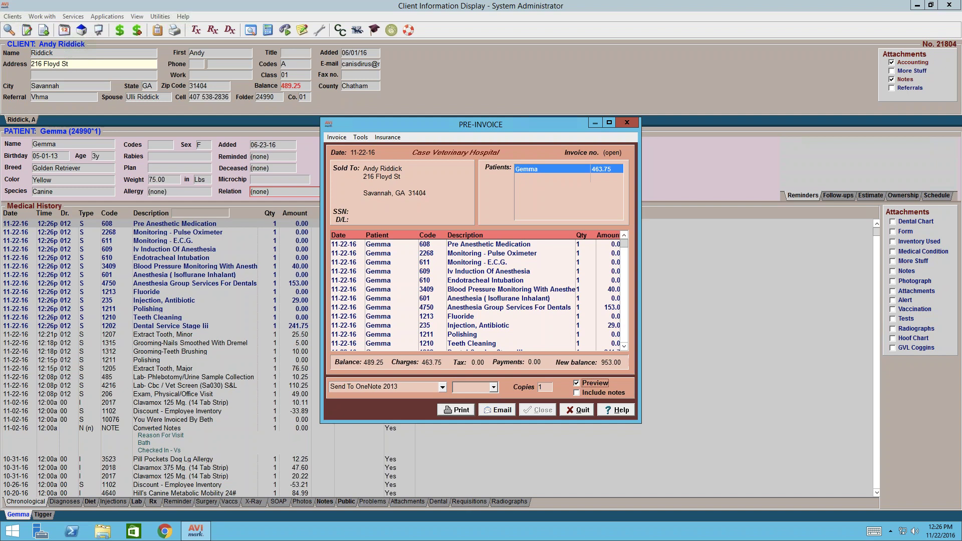
key(alt+p)
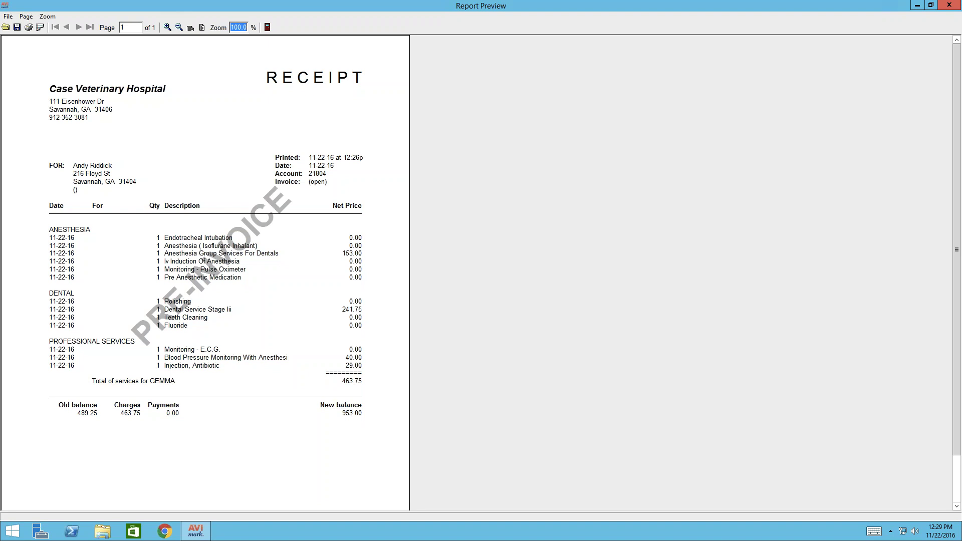
click(949, 6)
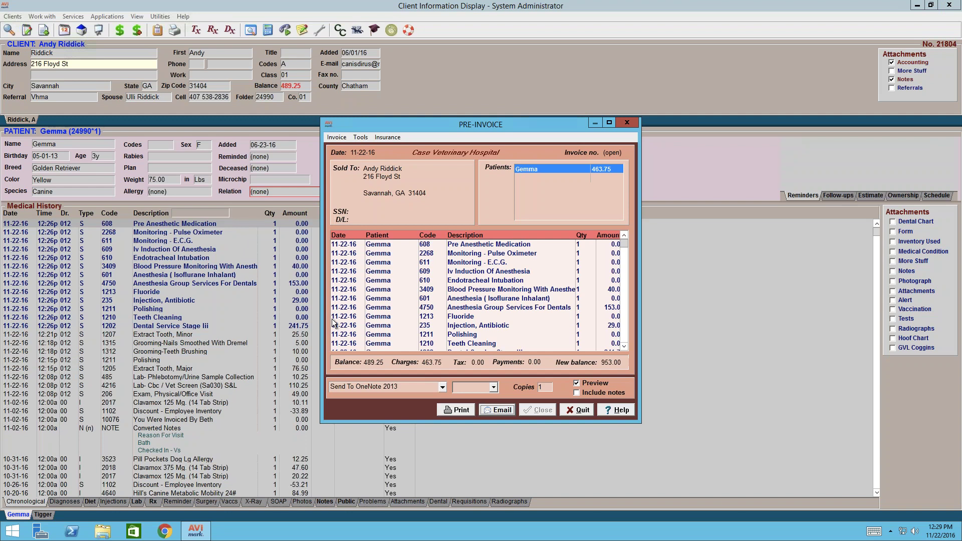
click(626, 124)
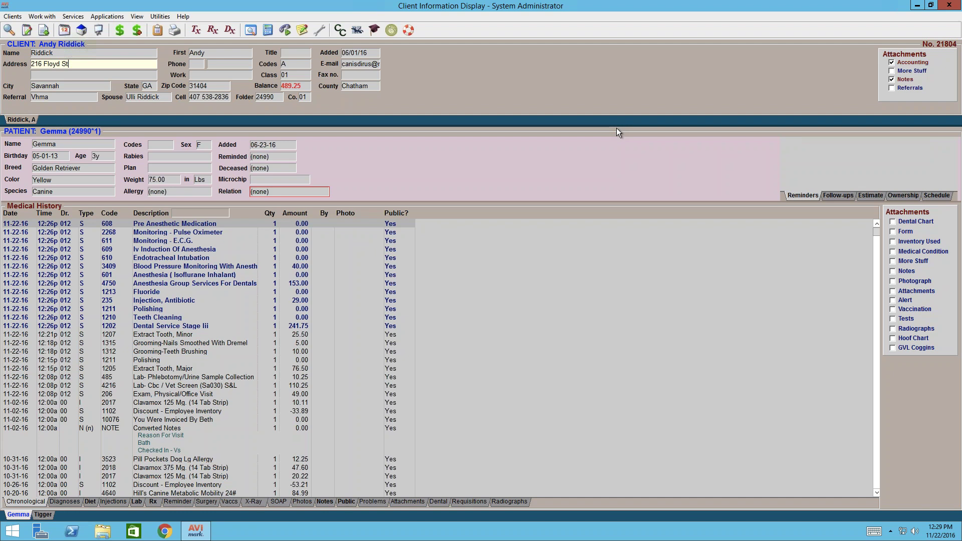
Reopen the client's pre-invoice to review its print and email options, and close it without sending anything.
right_click(122, 62)
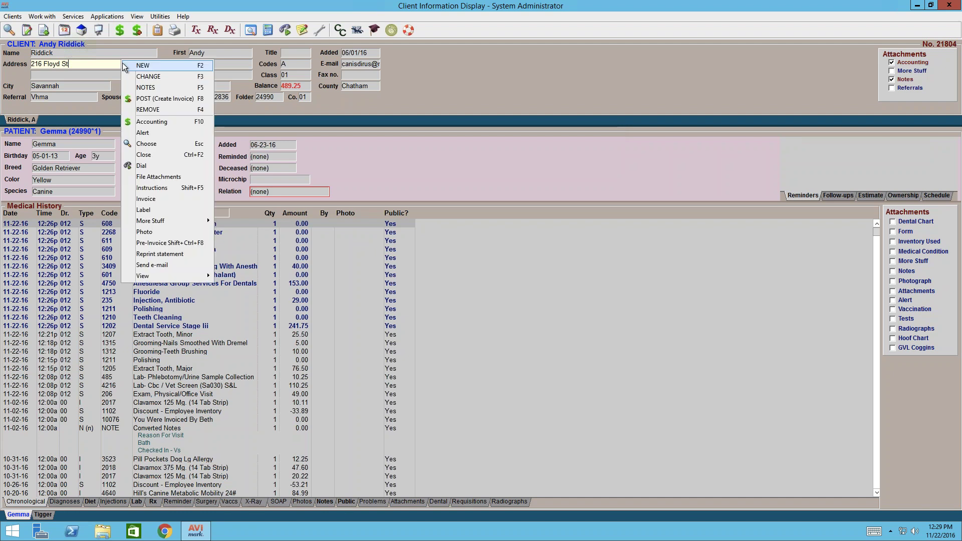
click(188, 244)
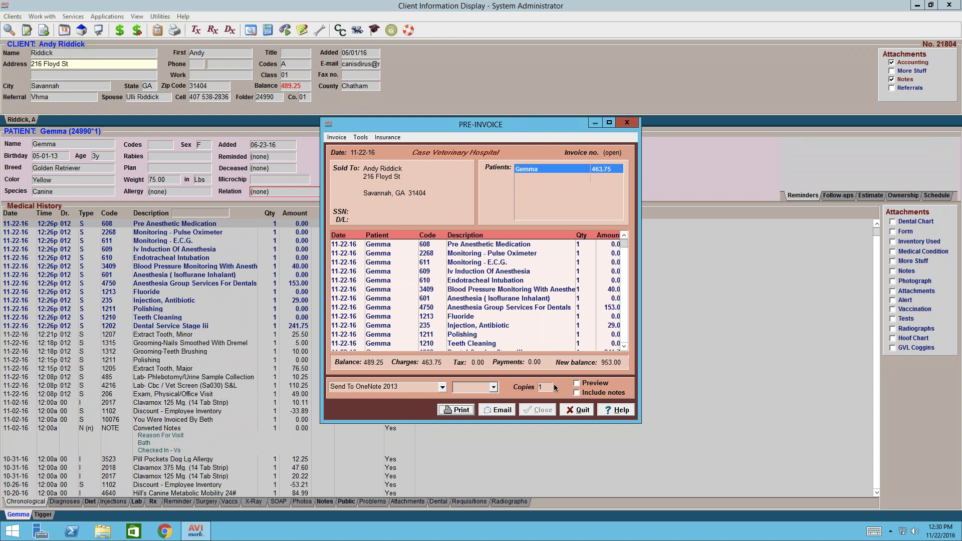
click(620, 126)
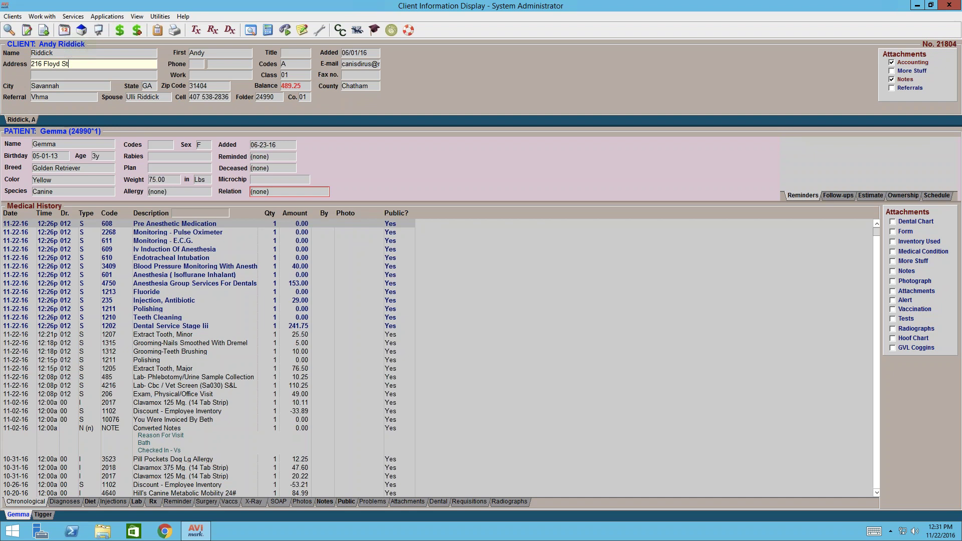
Open Invoice #4 for reprinting from the client's accounting and close it unprinted, declining to deactivate Tigger's estimate.
click(121, 33)
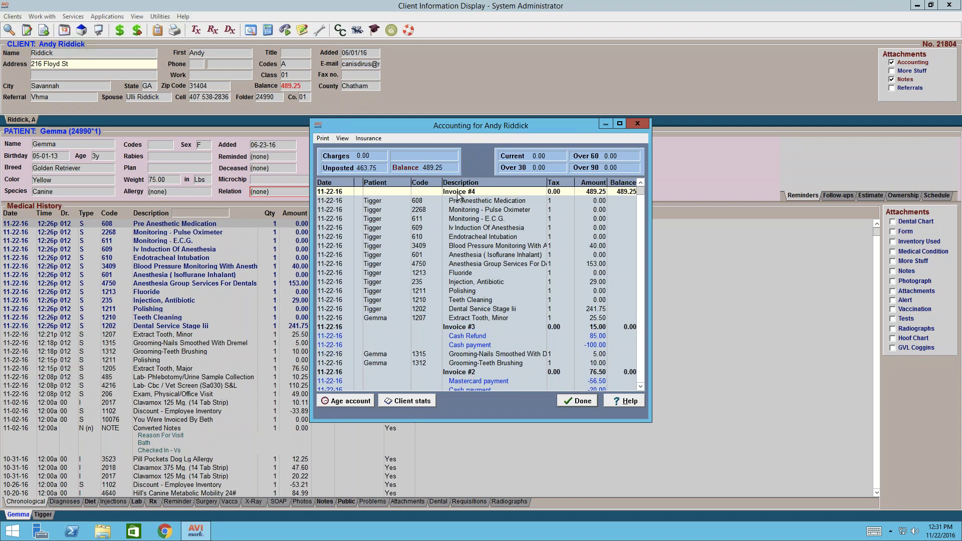
click(463, 329)
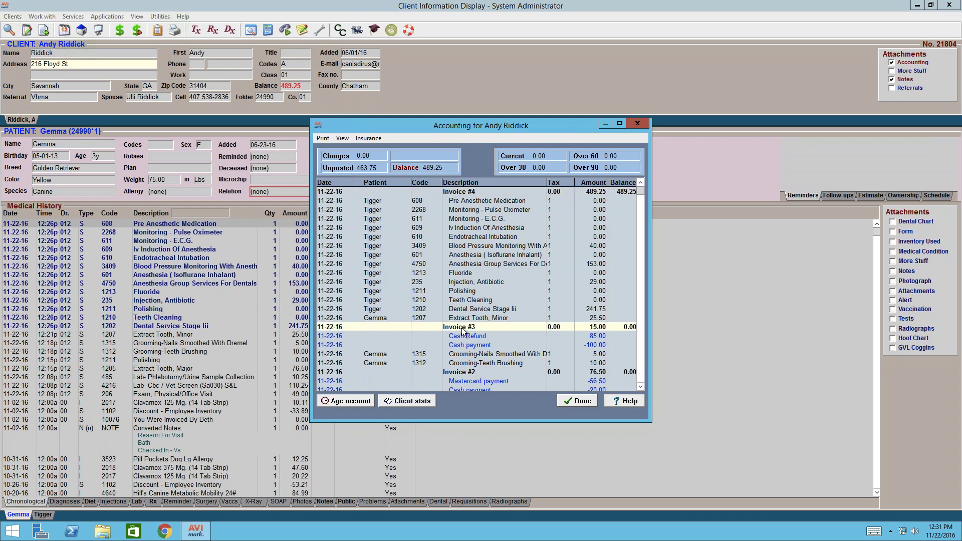
click(466, 194)
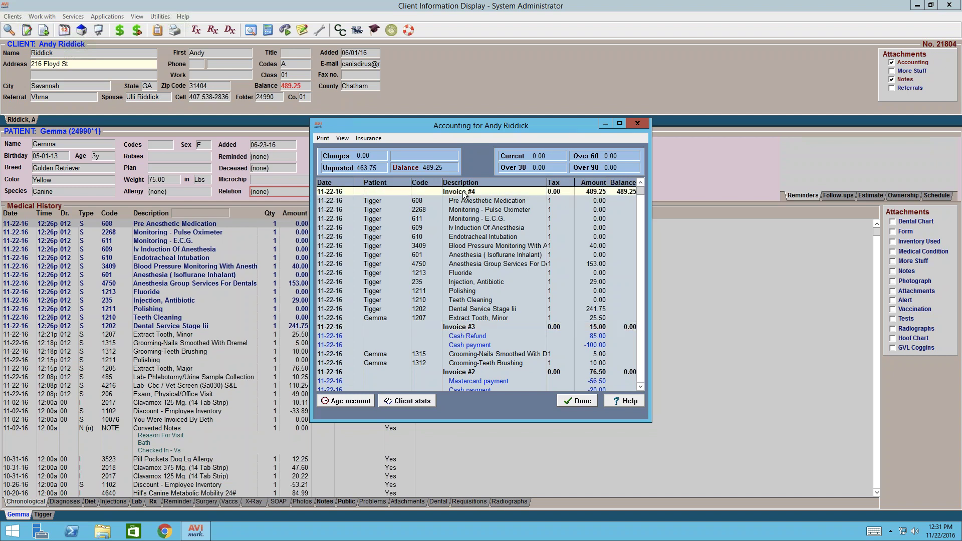
right_click(464, 194)
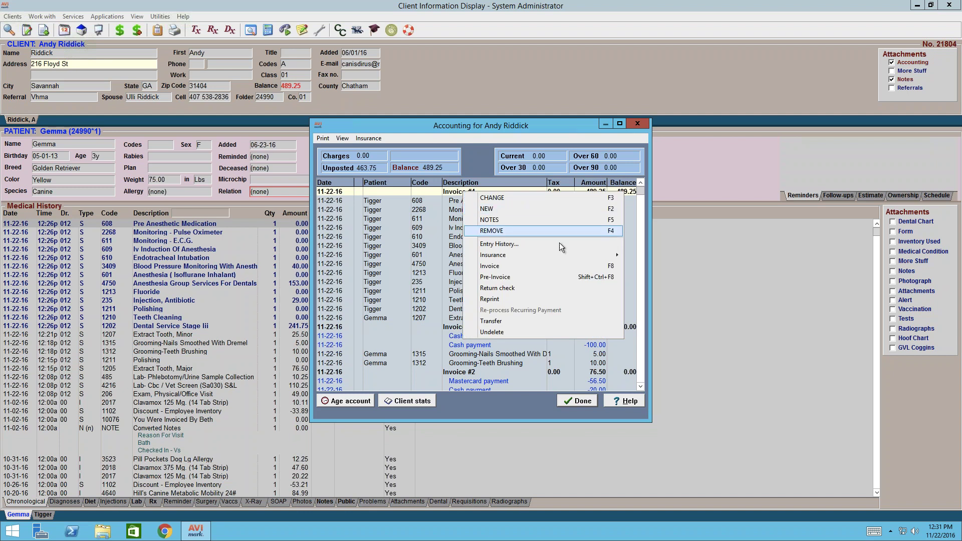
click(549, 300)
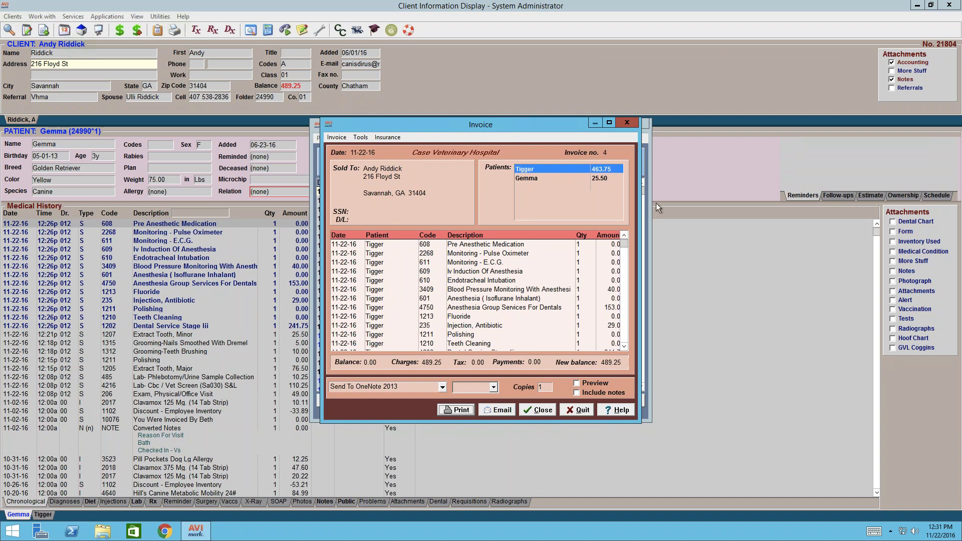
click(627, 122)
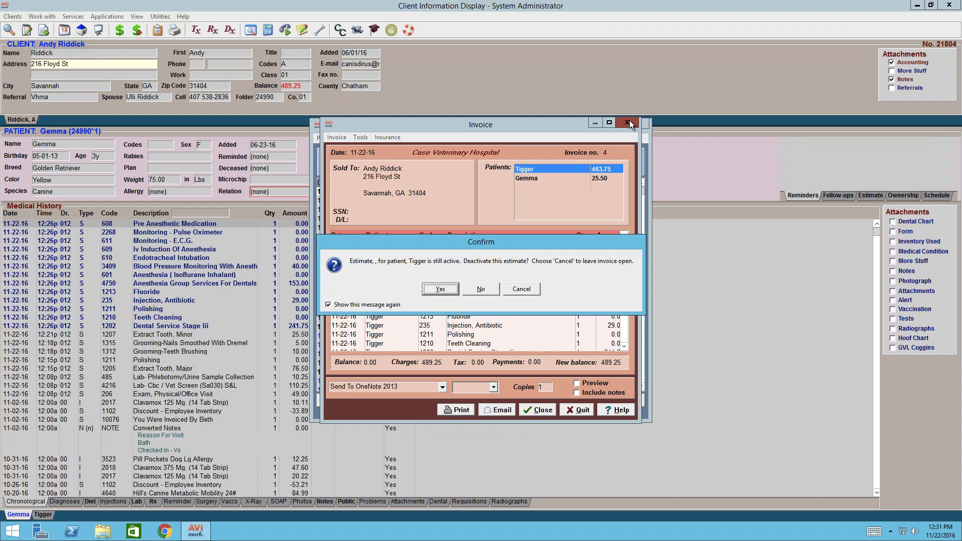
click(493, 289)
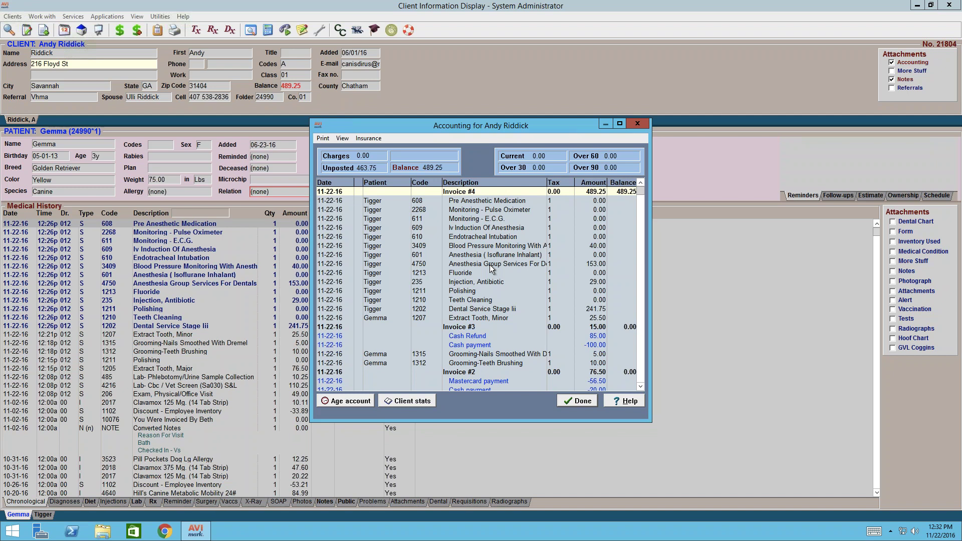
Preview the client's account history for the last 3 months, and close the report and the accounting record.
click(435, 328)
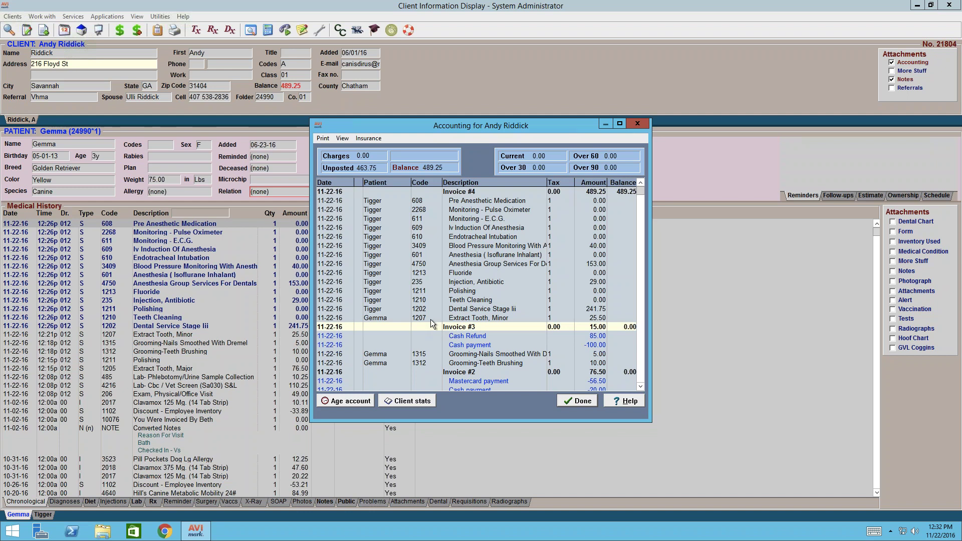
click(323, 141)
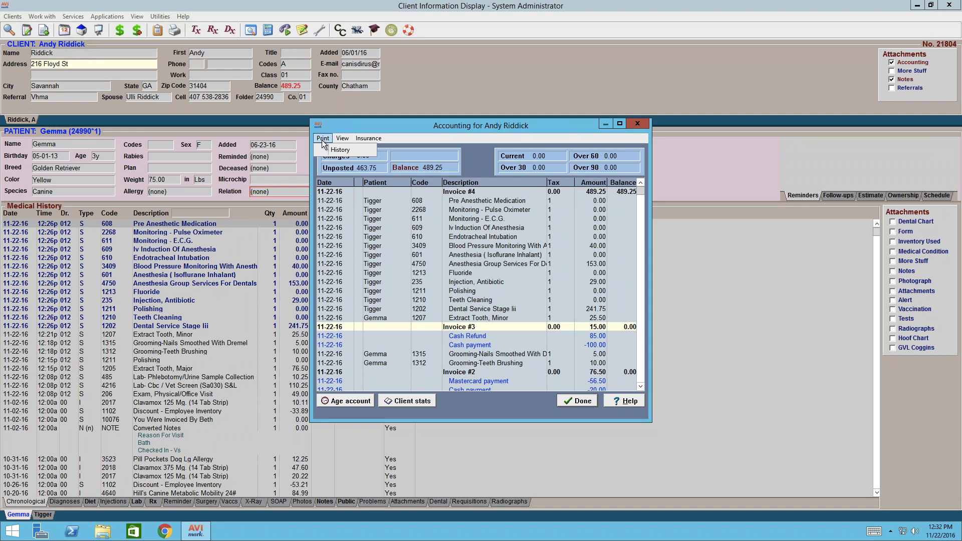
click(355, 153)
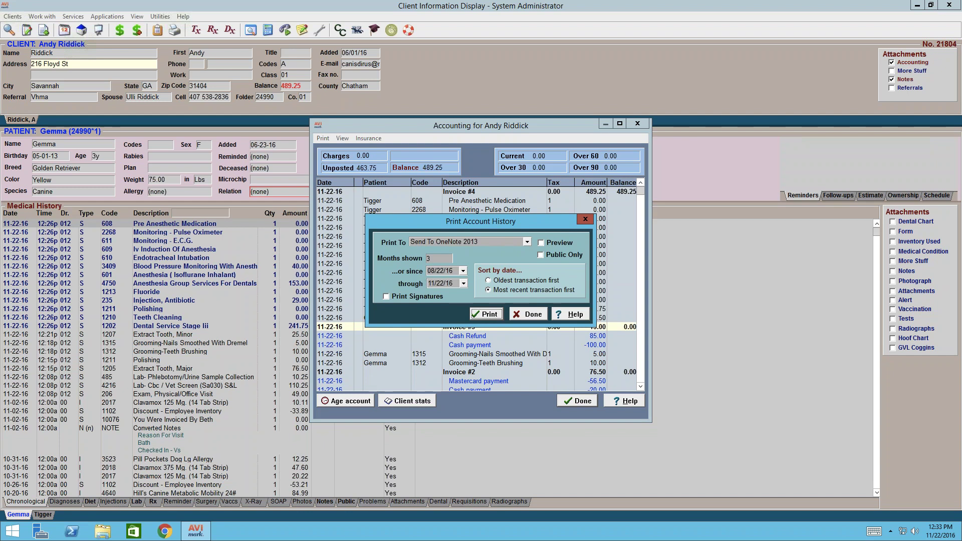
click(541, 243)
click(496, 311)
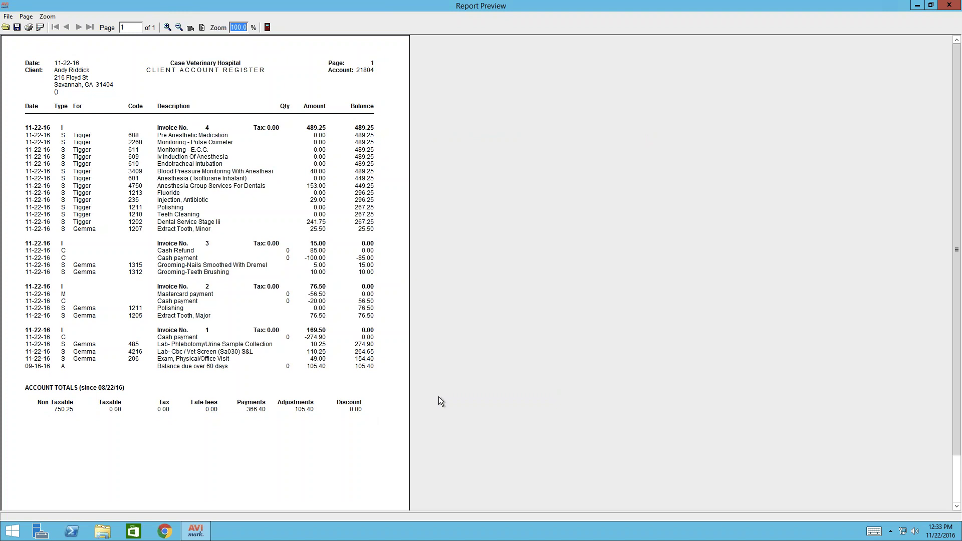
click(950, 5)
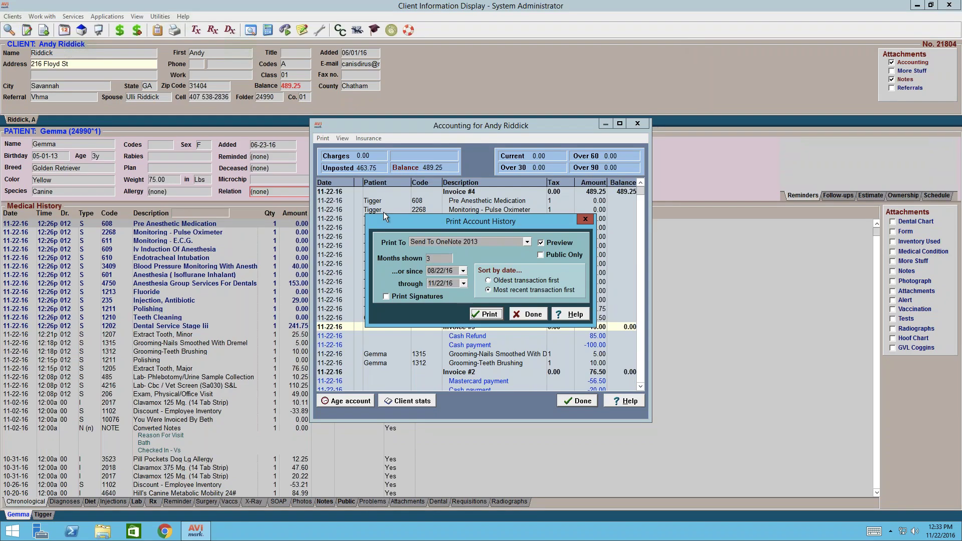
click(585, 219)
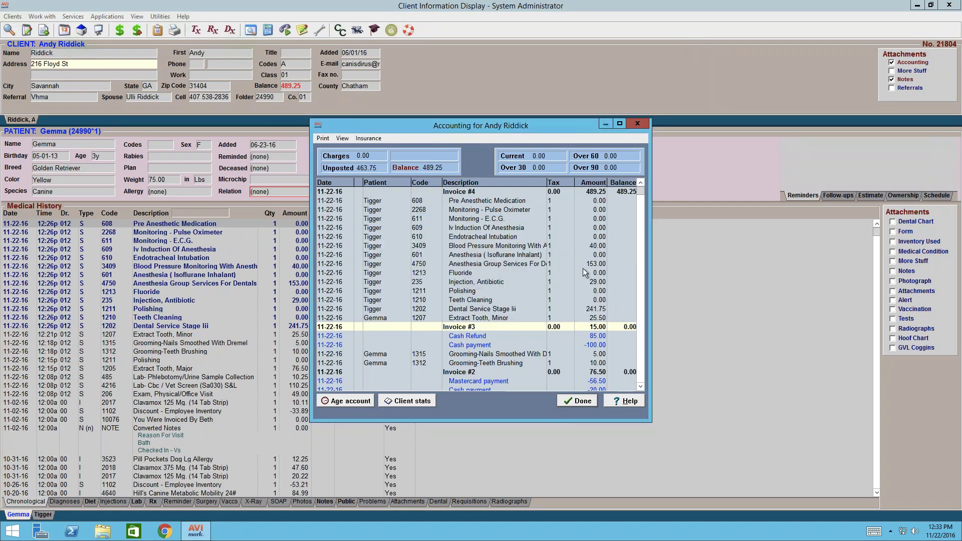
click(558, 405)
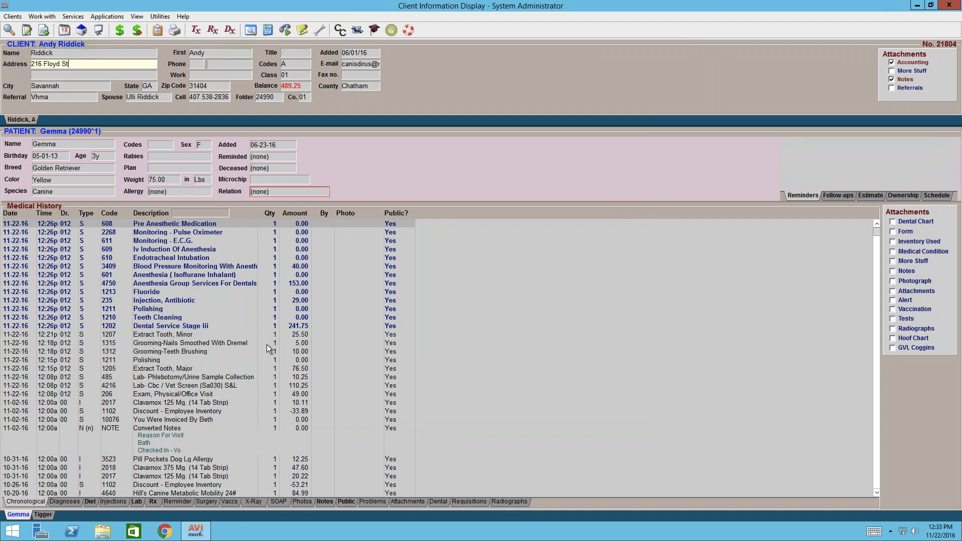
Open the inventory item list for Gemma's medical history and view the Heartworm/Flea Combinatio and Heartworm Prevention categories.
click(155, 227)
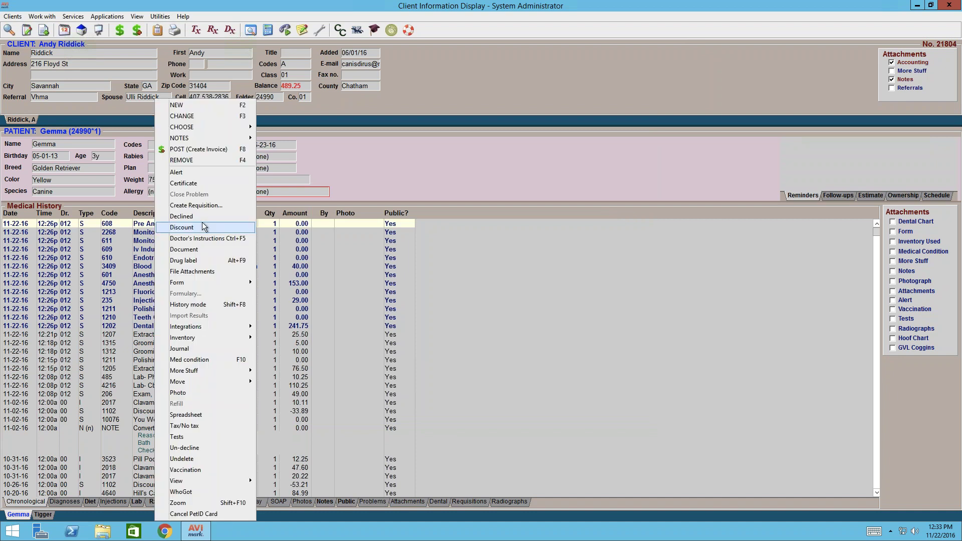
mouse_move(210, 127)
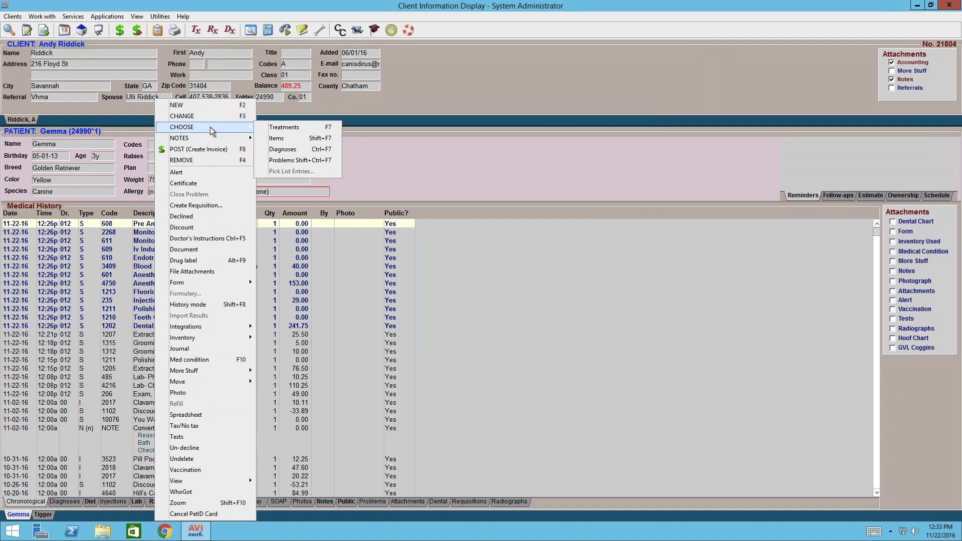
click(308, 139)
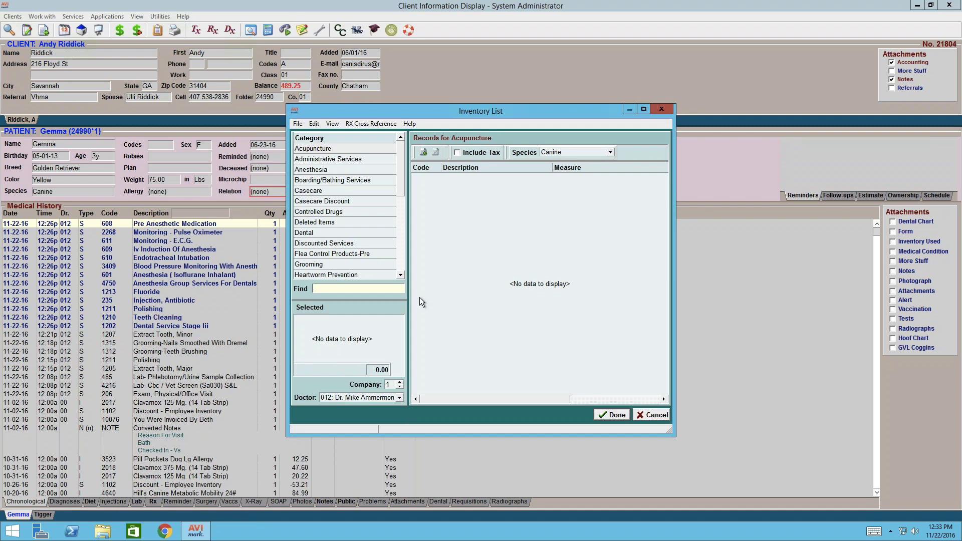
drag(402, 167, 403, 208)
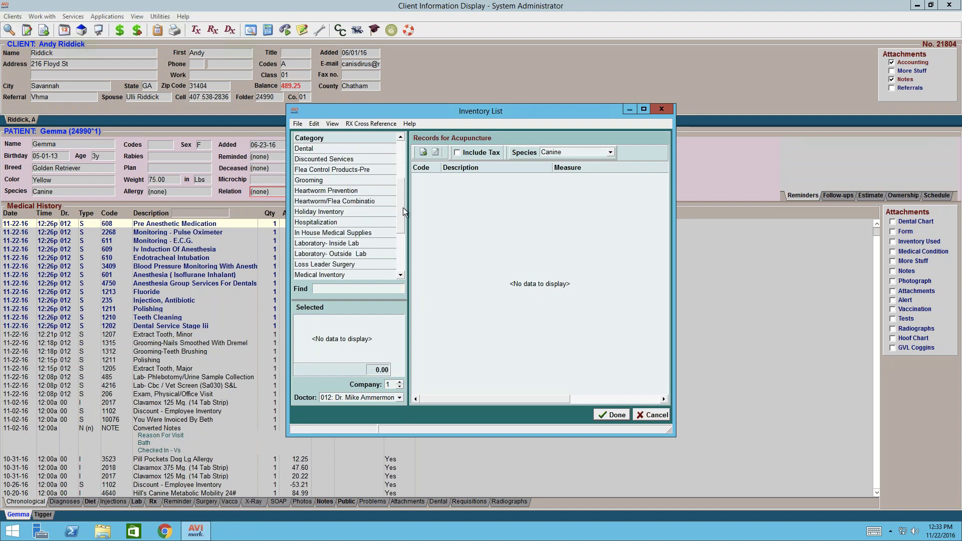
click(328, 201)
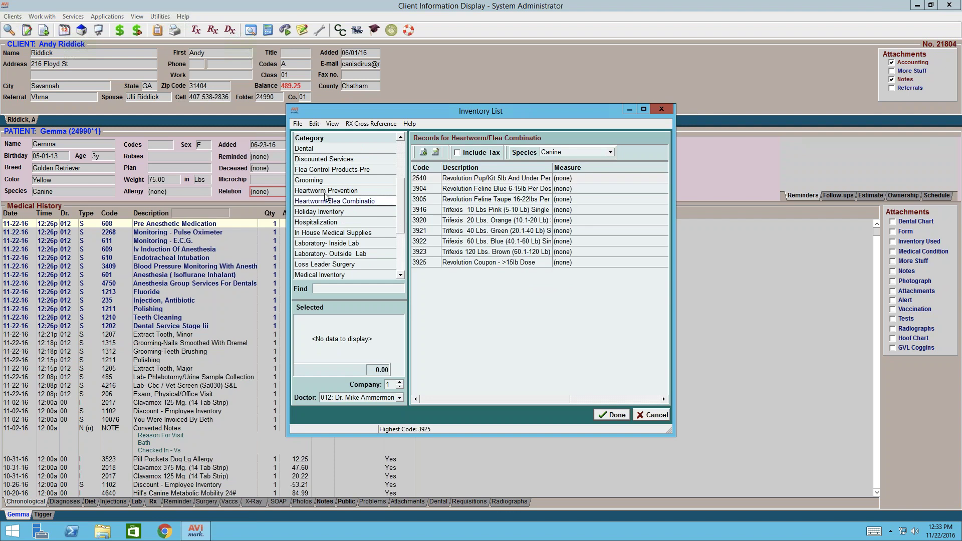
click(325, 191)
Search the inventory for SHAM and add one Shampoo Quick Clean Waterless Spray to Gemma's medical history.
click(343, 289)
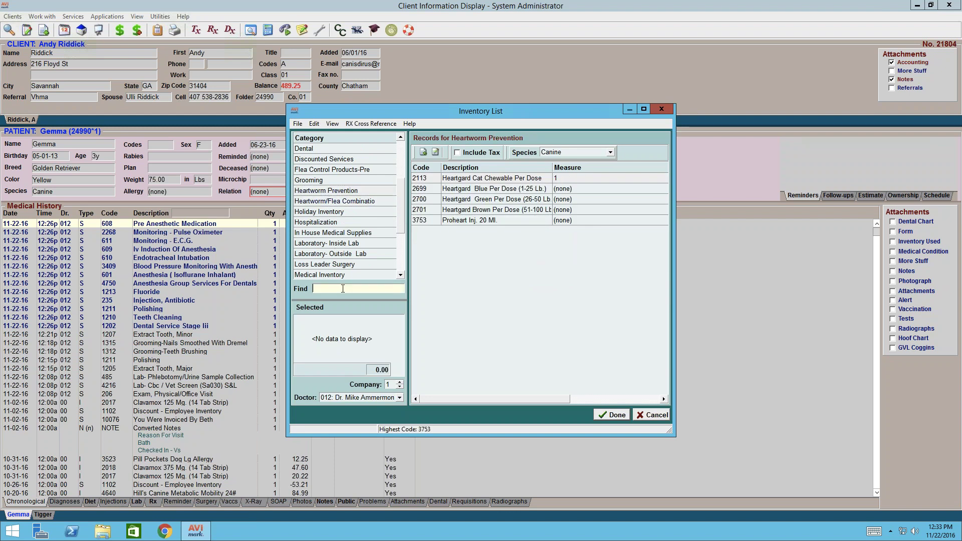
text(SHAM)
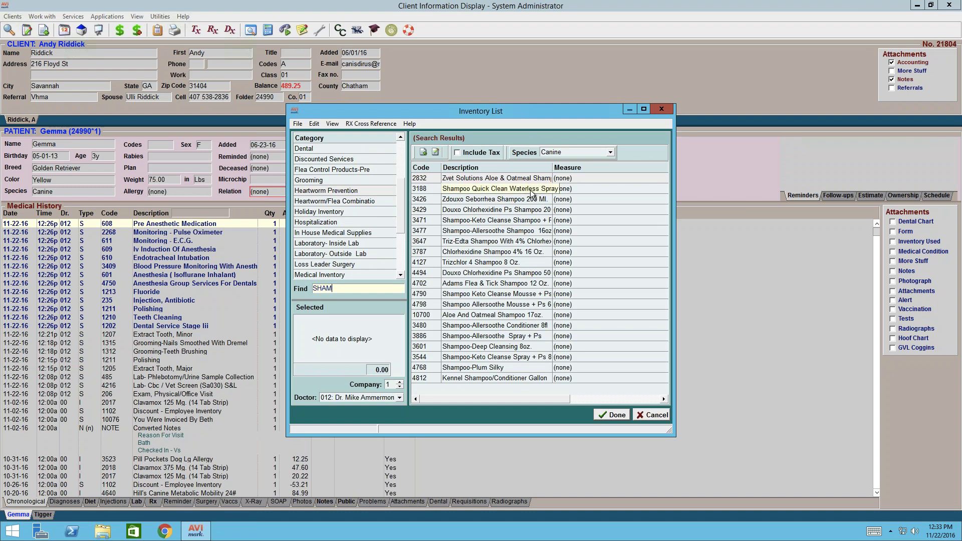
double_click(451, 189)
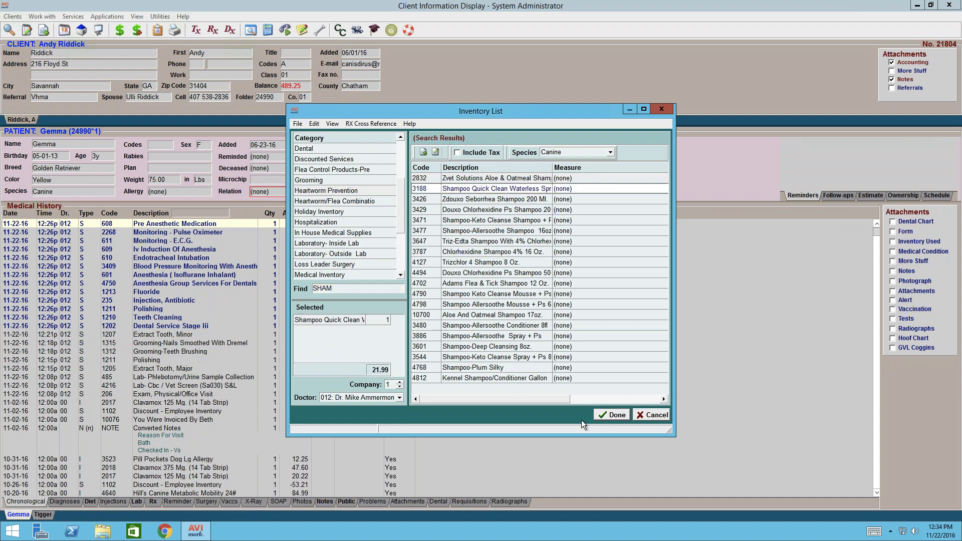
click(613, 415)
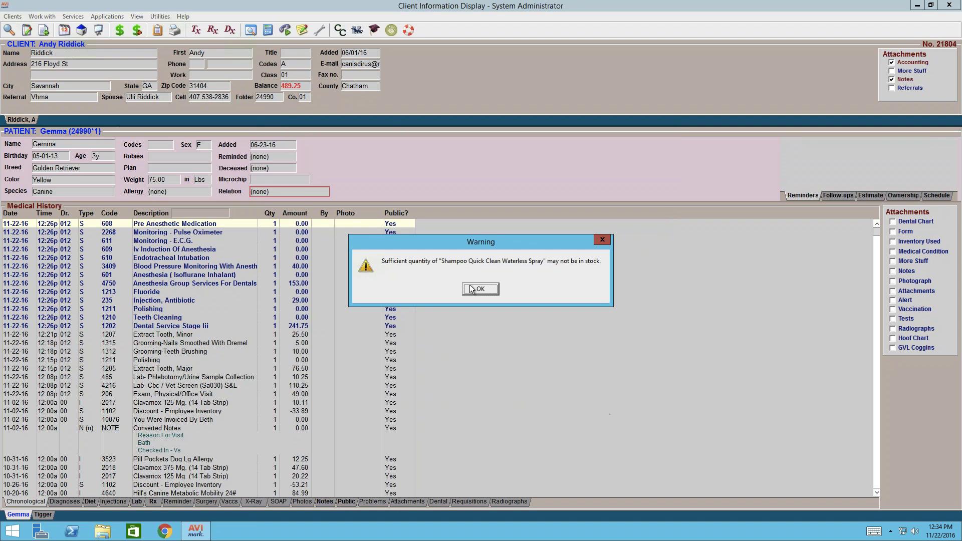
click(471, 289)
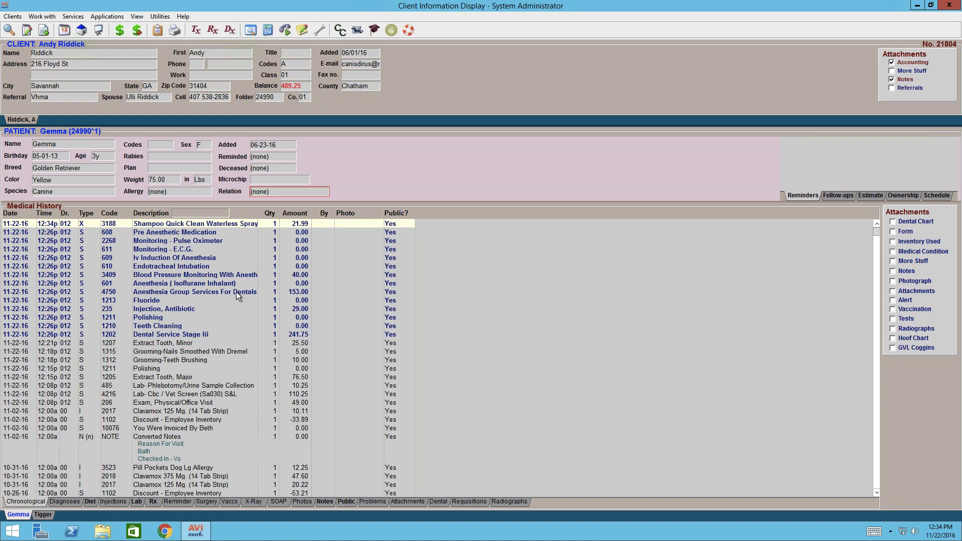
Post Gemma's unposted charges, including the shampoo, to an open invoice dated 11/22/16.
right_click(221, 226)
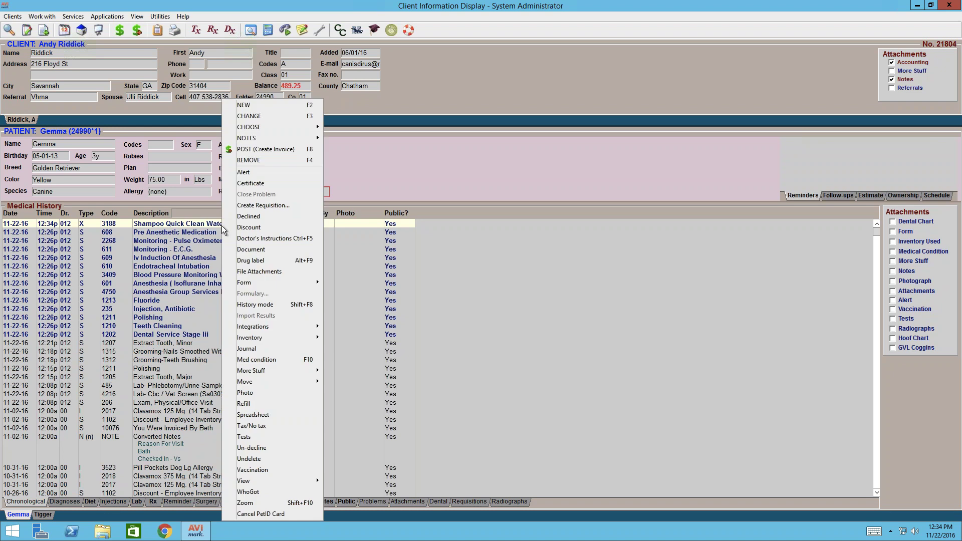
click(256, 150)
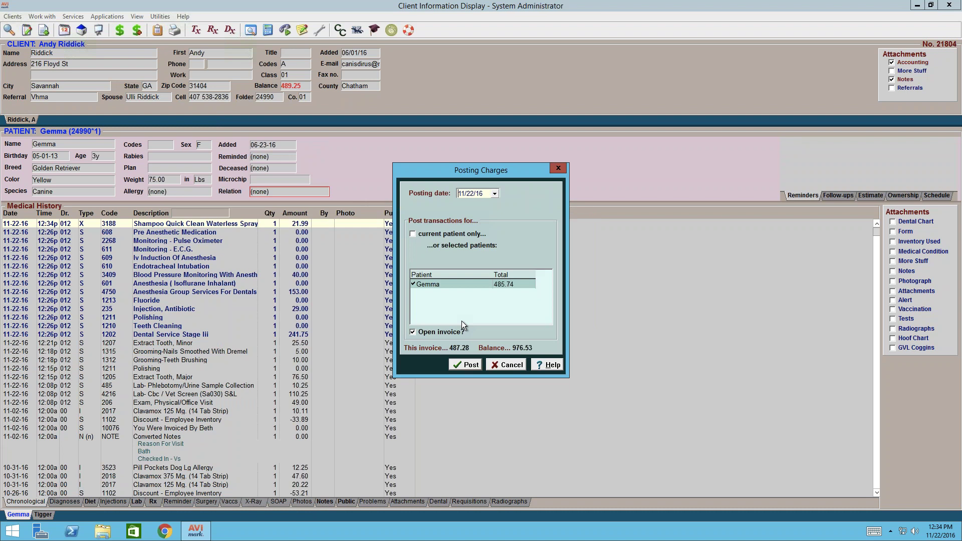
key(Return)
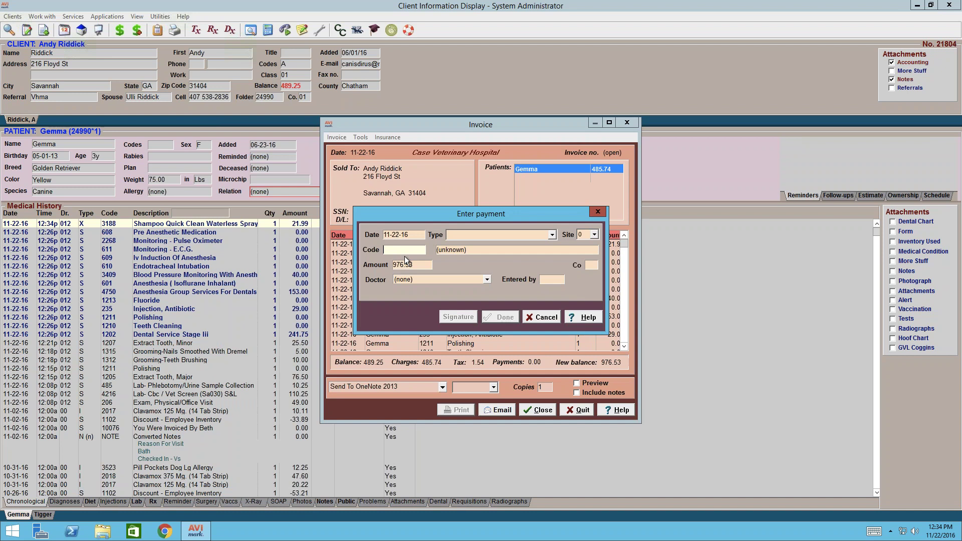
Record a cash payment for the full balance due on Gemma's invoice and close the invoice without printing.
click(552, 235)
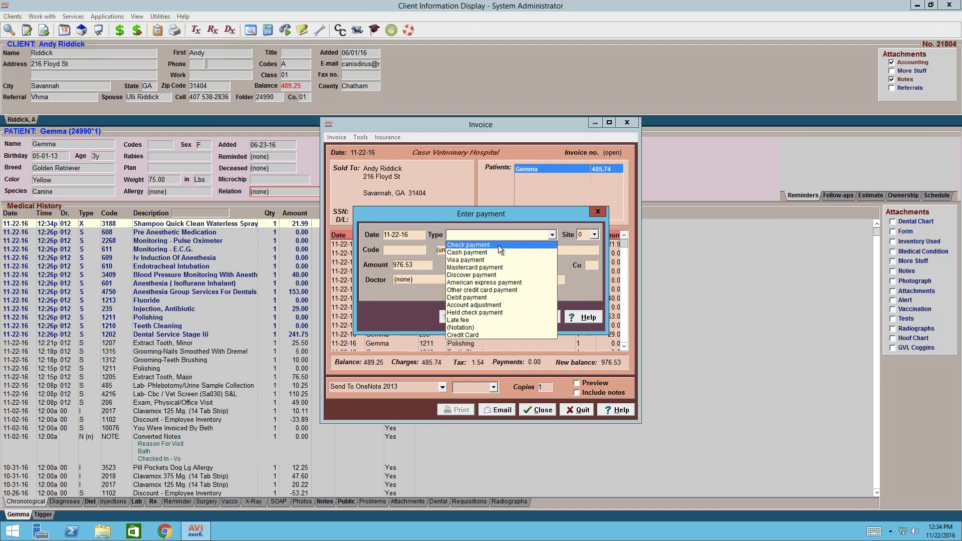
click(484, 252)
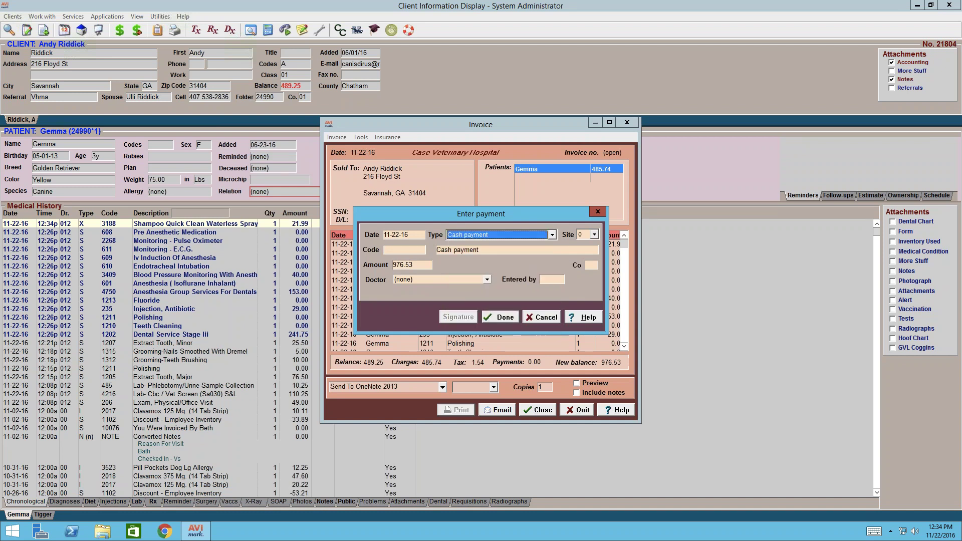
click(500, 318)
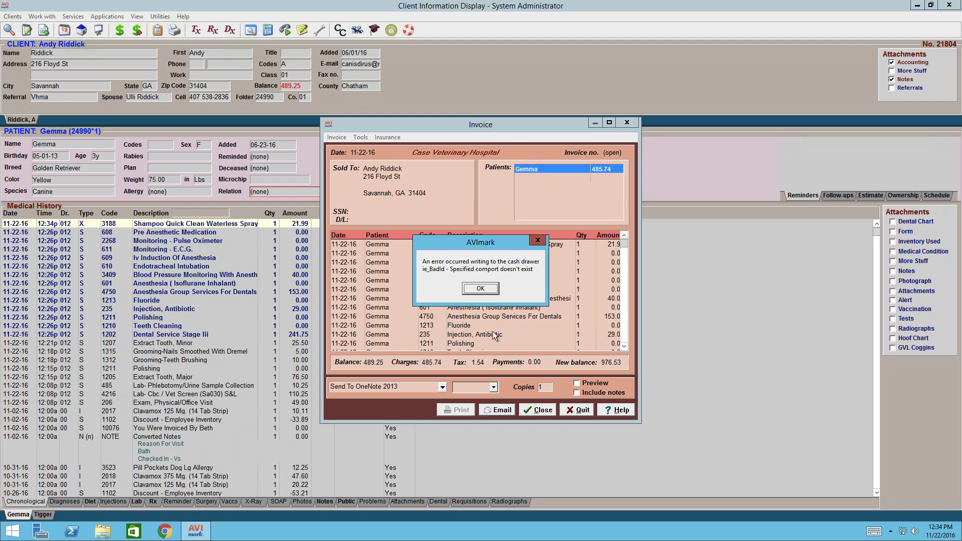
key(Return)
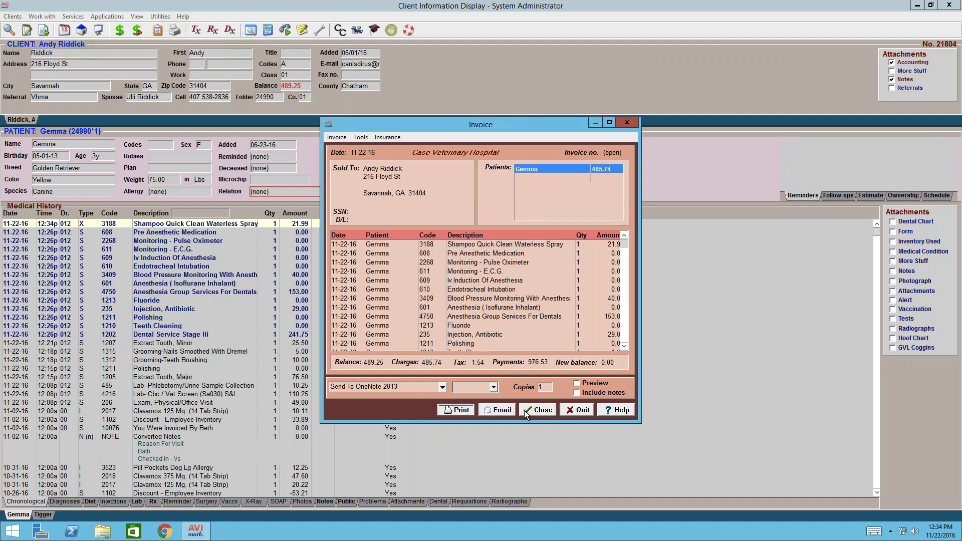
click(525, 411)
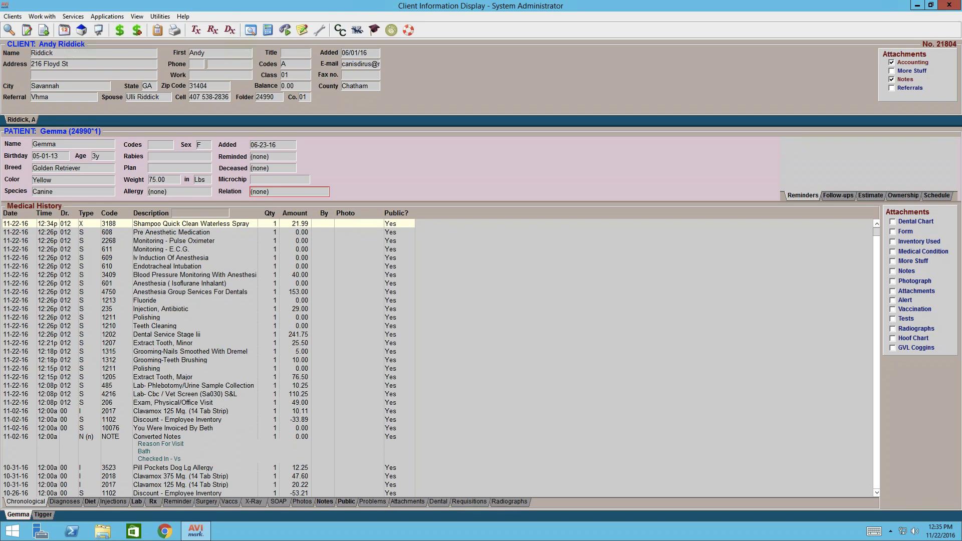
Add a return of item 3188, Shampoo Quick Clean Waterless Spray, to Gemma's medical history with quantity -1.
right_click(188, 226)
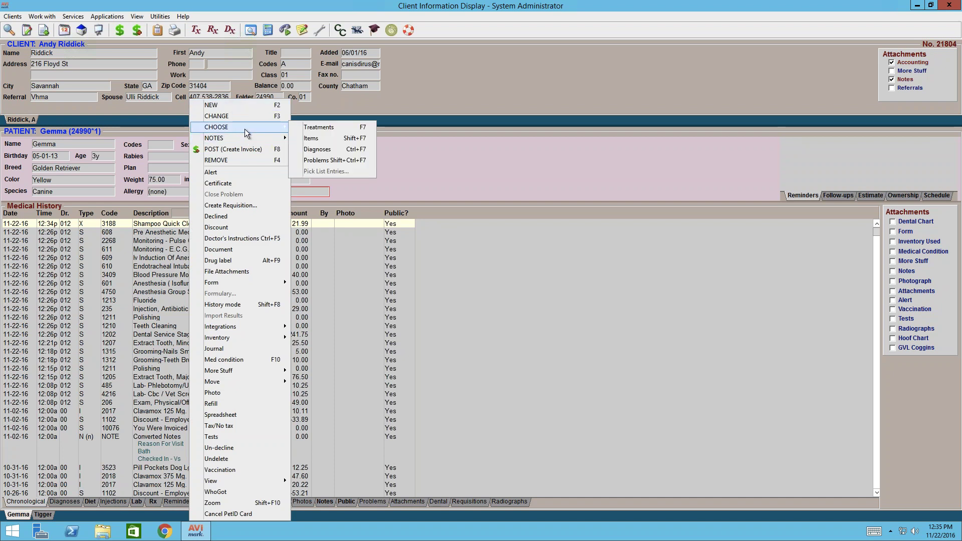
click(236, 105)
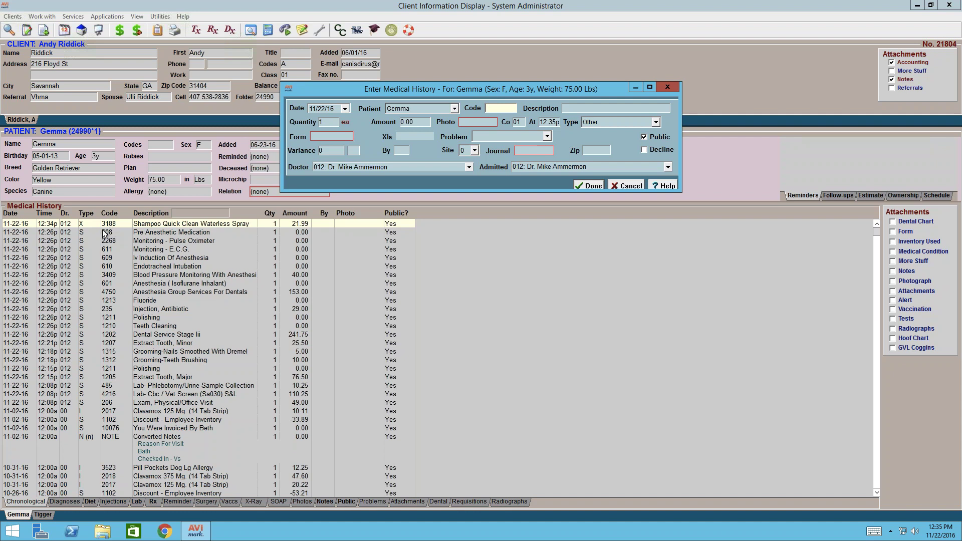
text(3188)
key(Tab)
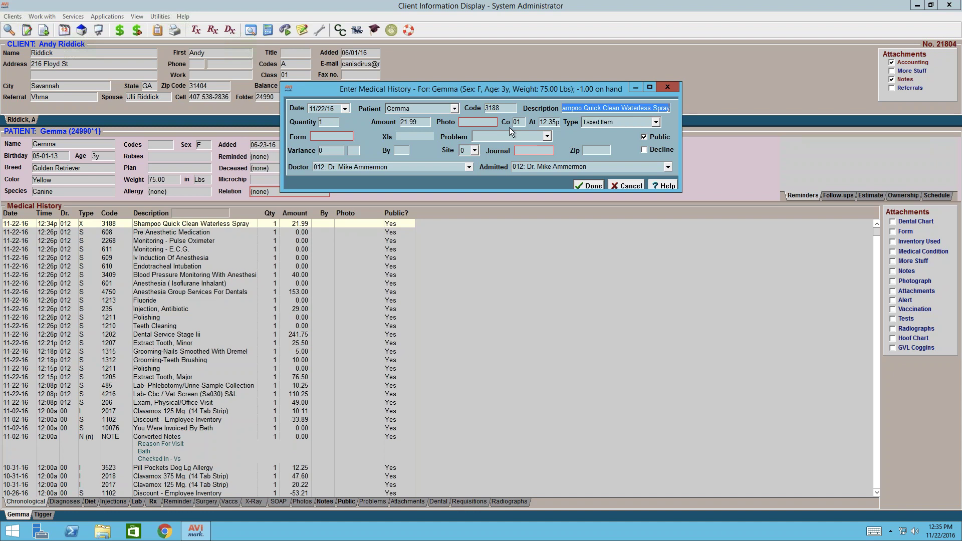
click(326, 122)
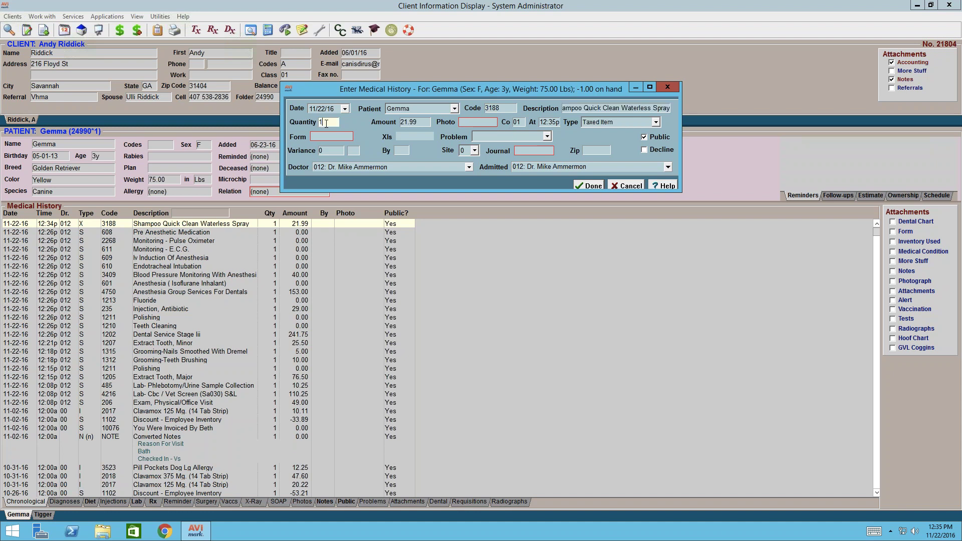
text(-1)
key(Tab)
click(582, 184)
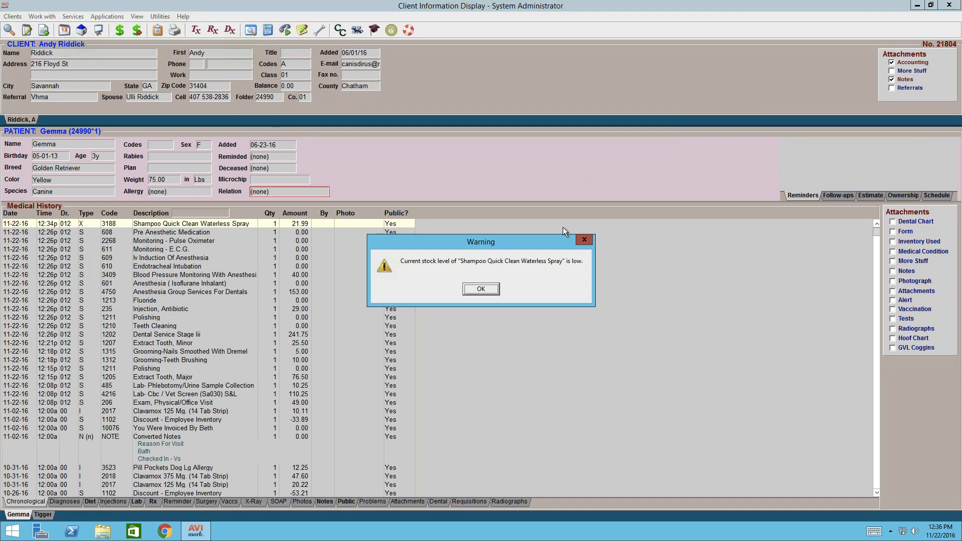
click(482, 289)
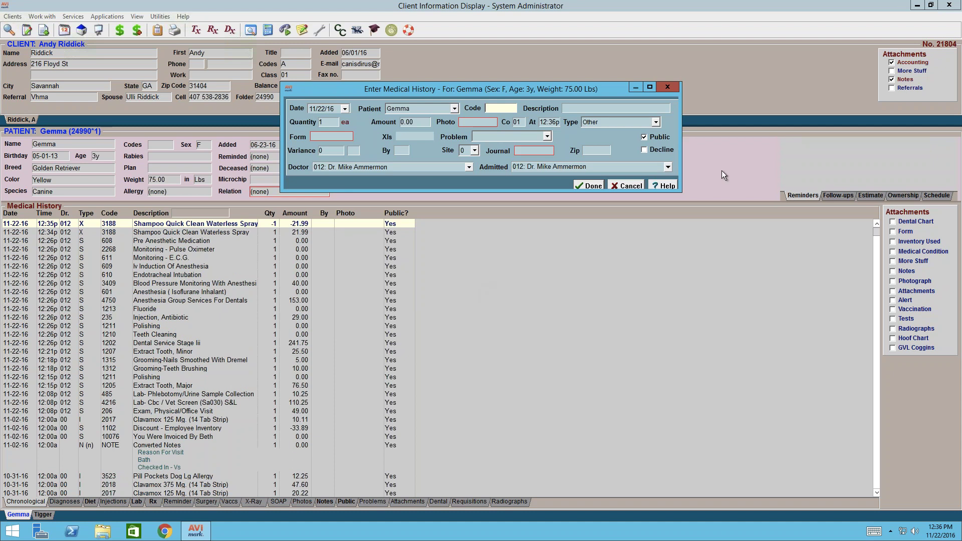
click(617, 186)
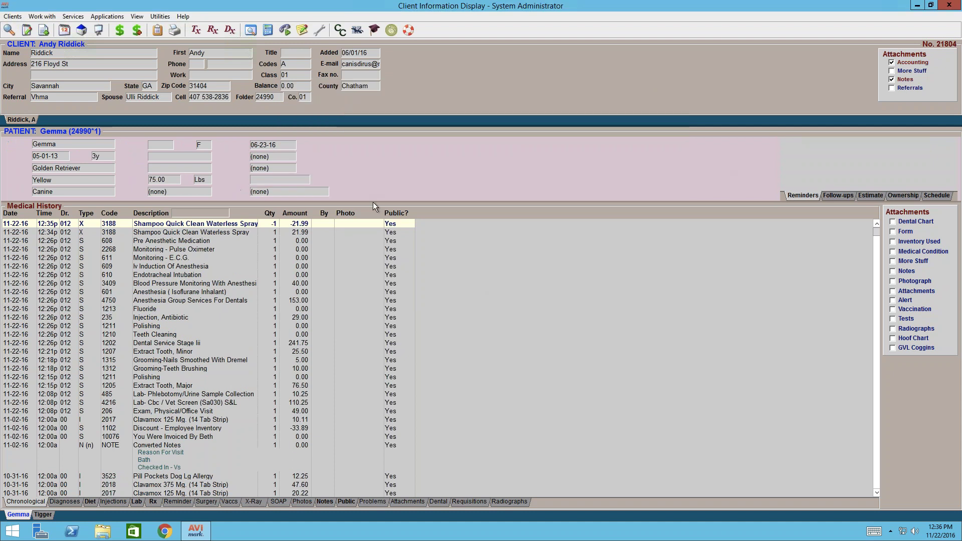
Post Gemma's returned shampoo to a new open invoice dated 11/22/2016.
right_click(266, 224)
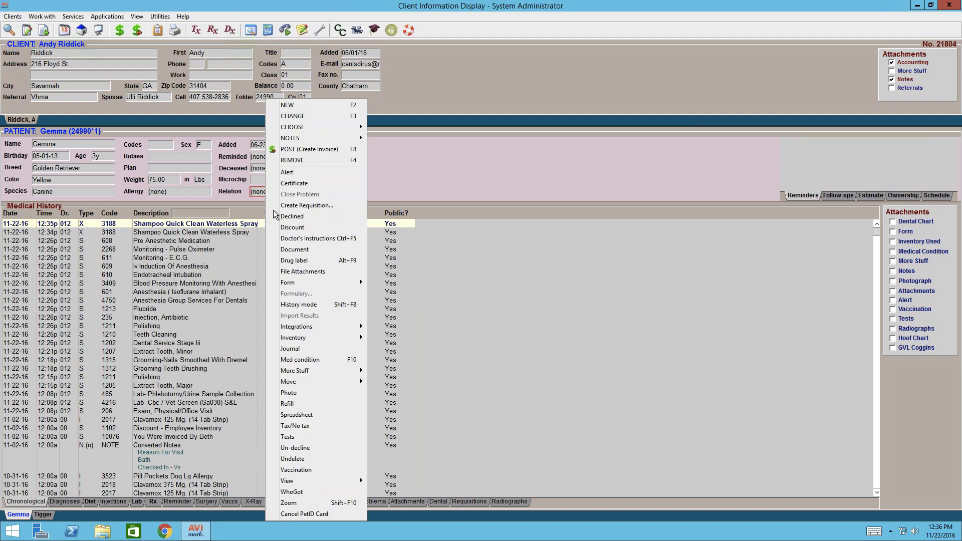
click(317, 151)
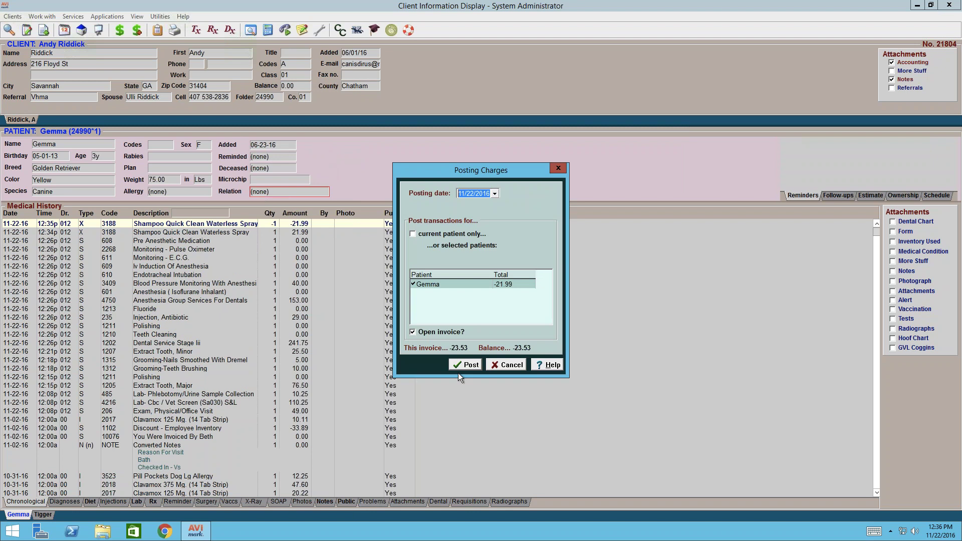
click(462, 365)
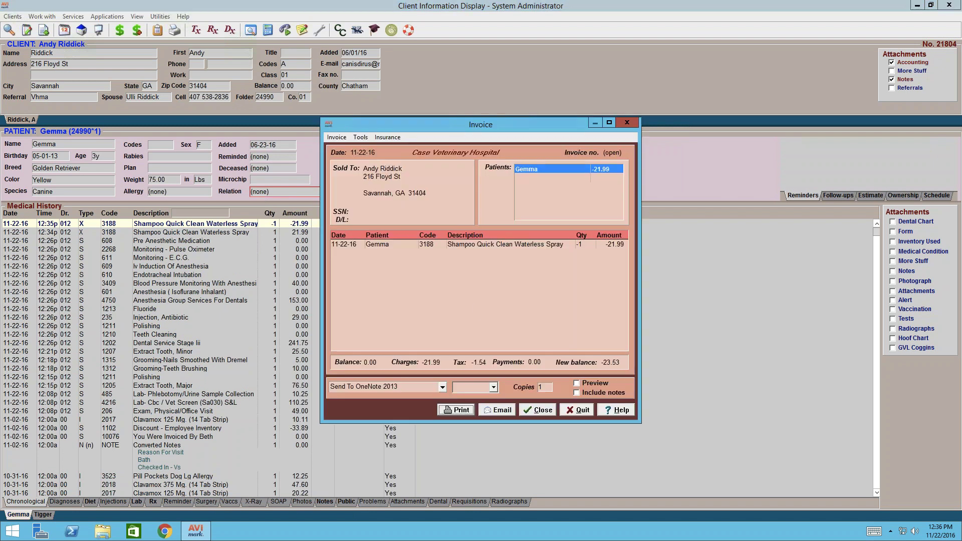
Refund the shampoo with a cash payment of -23.53 on the invoice, and close the invoice without printing.
click(415, 261)
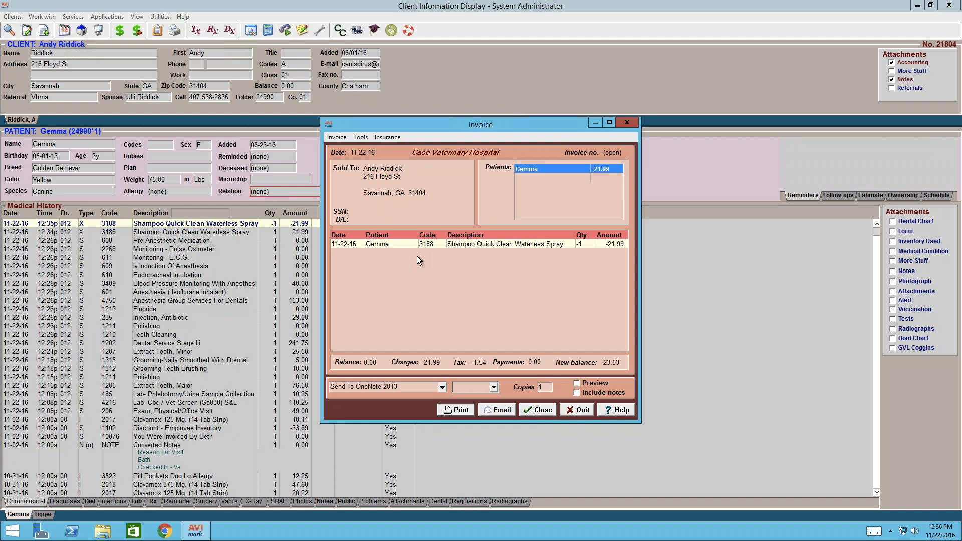
right_click(418, 257)
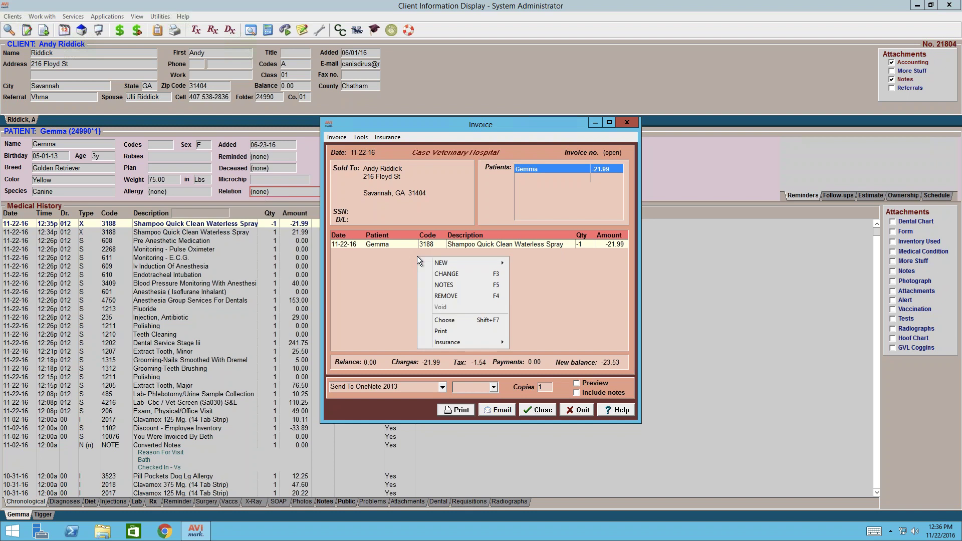
mouse_move(456, 261)
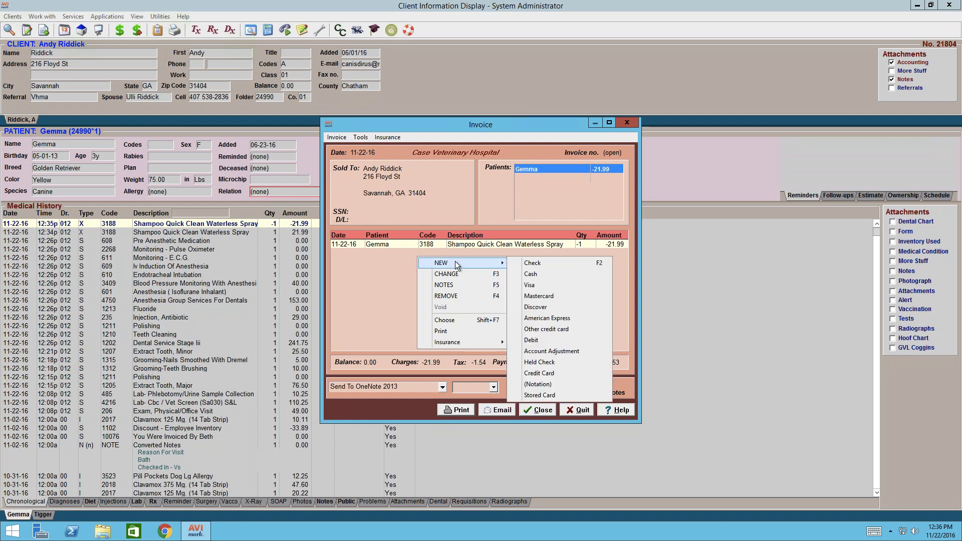
click(559, 273)
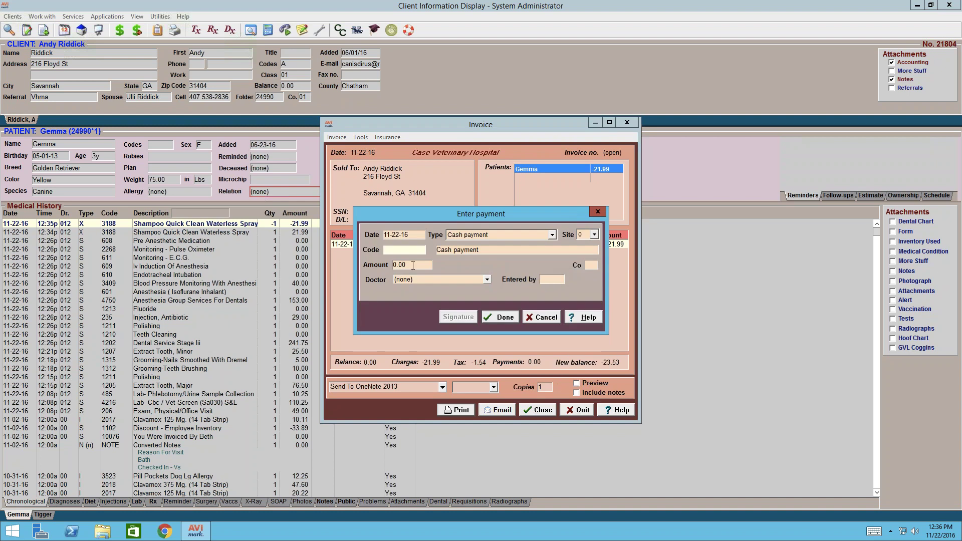
key(Tab)
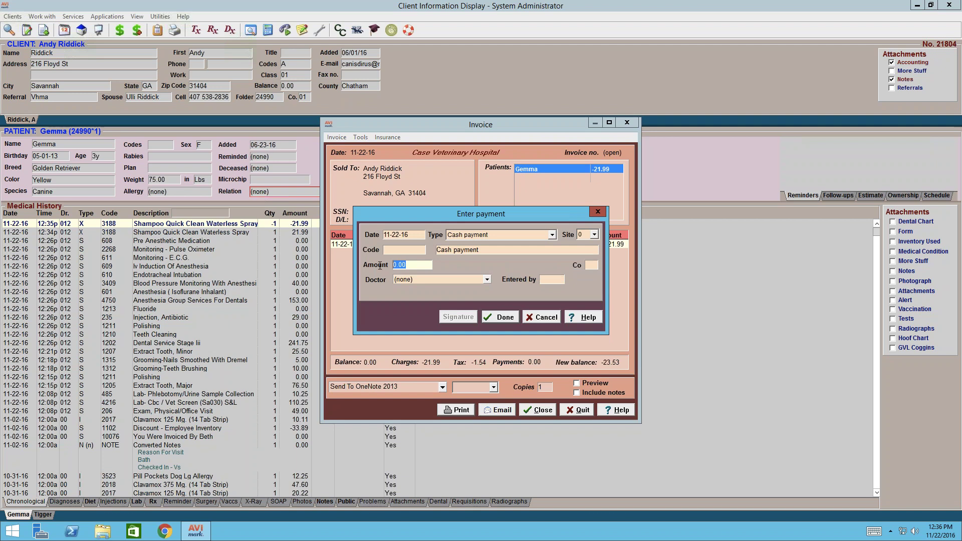
text(-23.53)
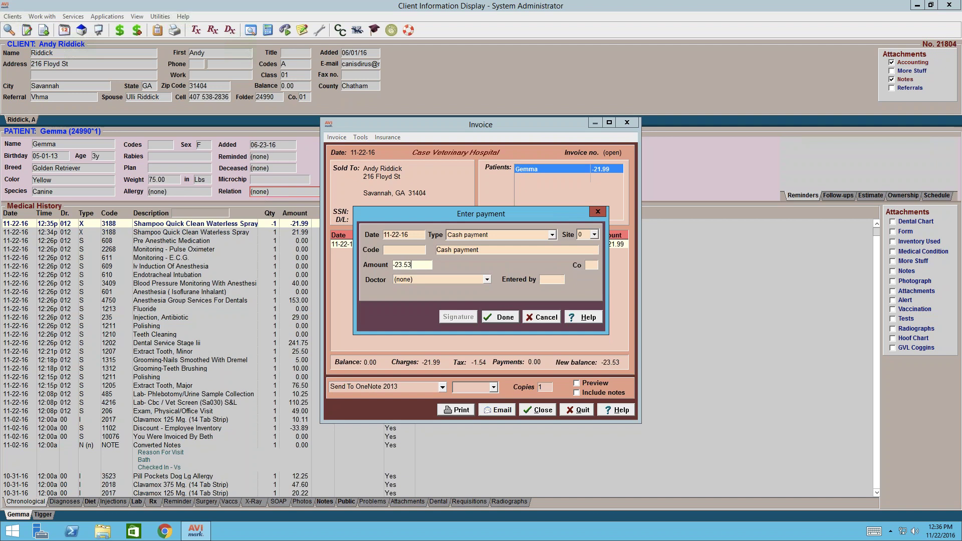
click(505, 319)
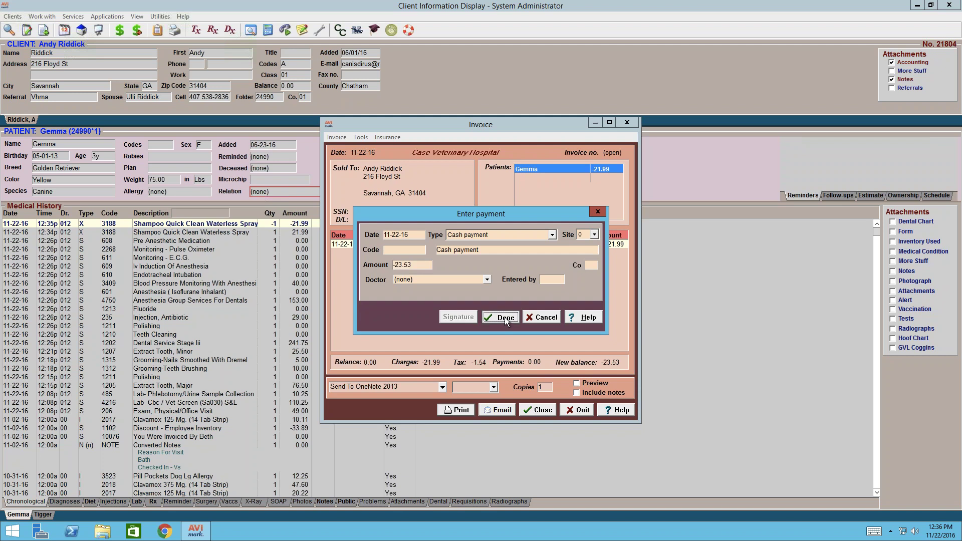
key(Return)
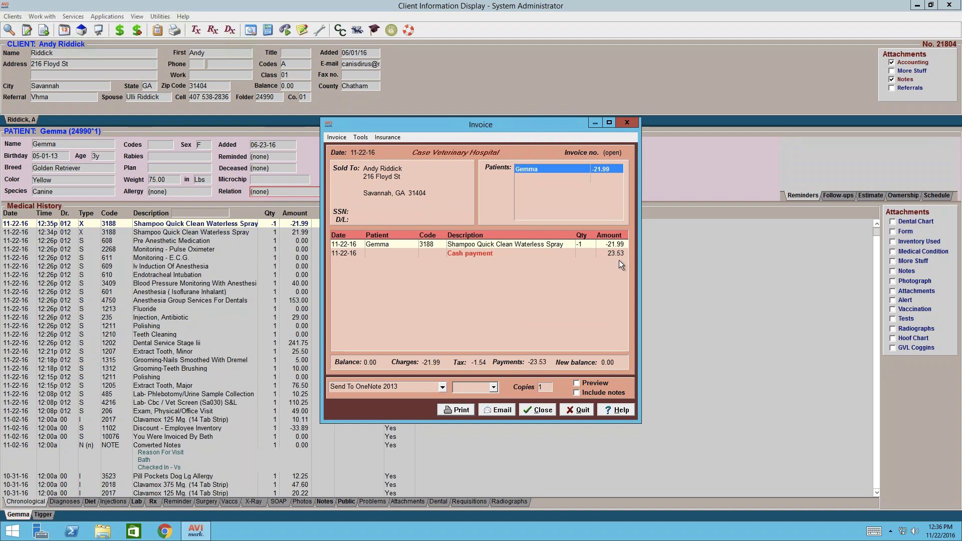
click(542, 411)
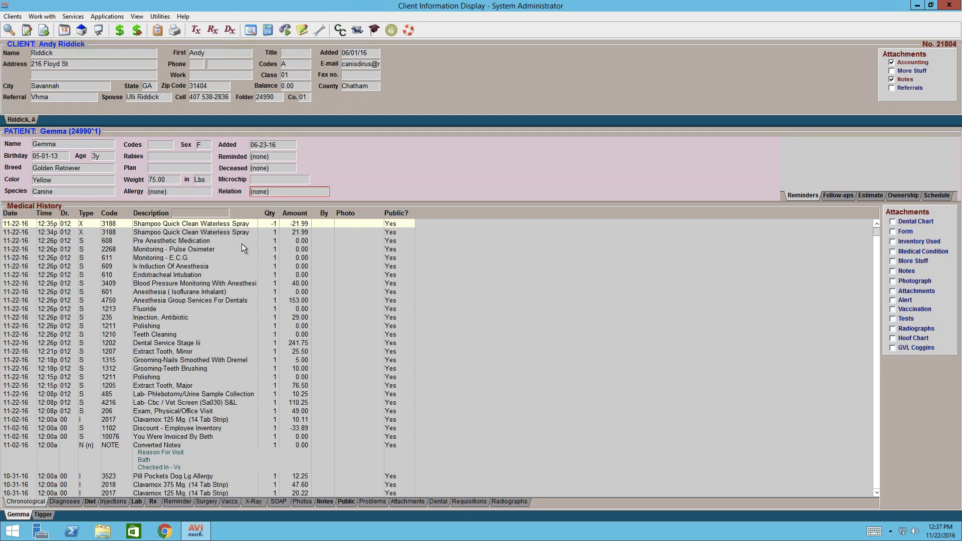
Enter a new Visa payment transaction of -50.00 in the client's accounting and decline the receipt.
click(120, 33)
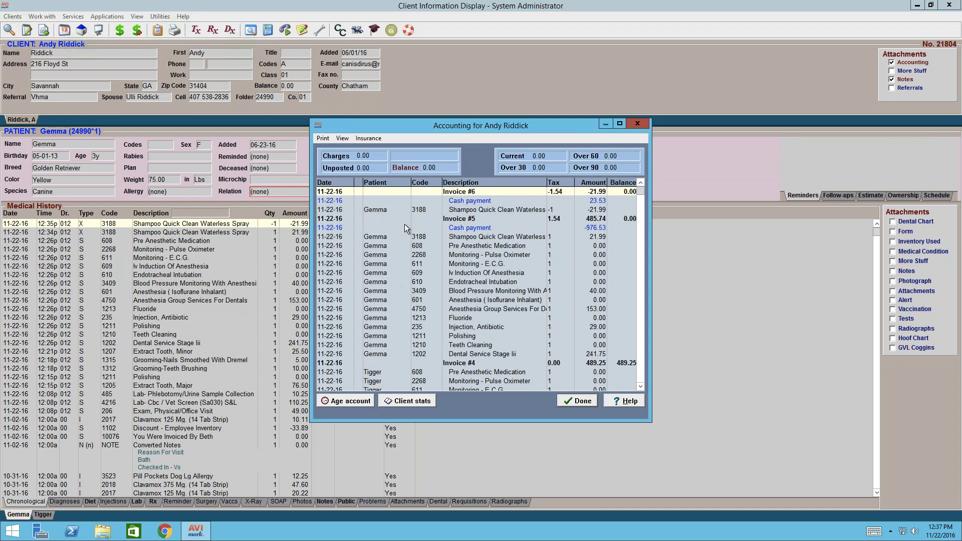
right_click(441, 196)
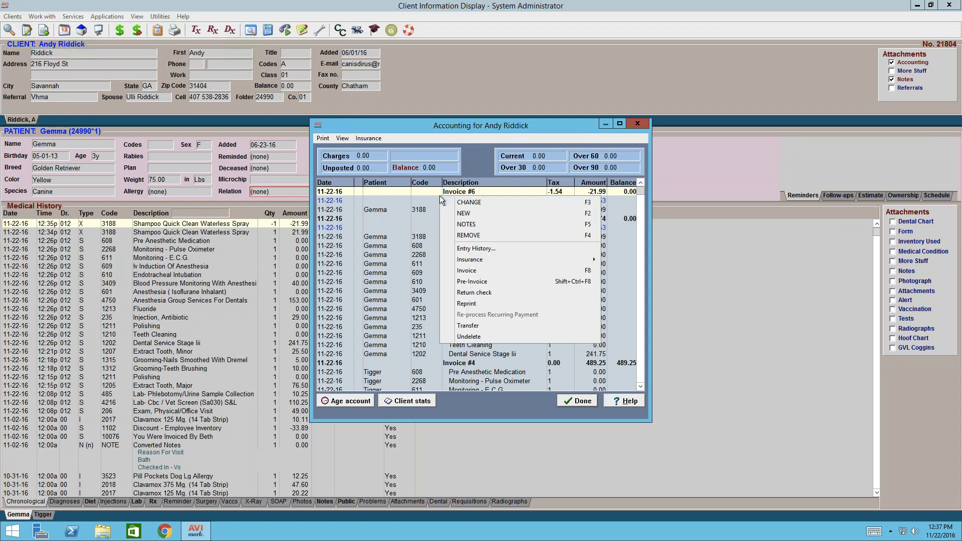
click(537, 216)
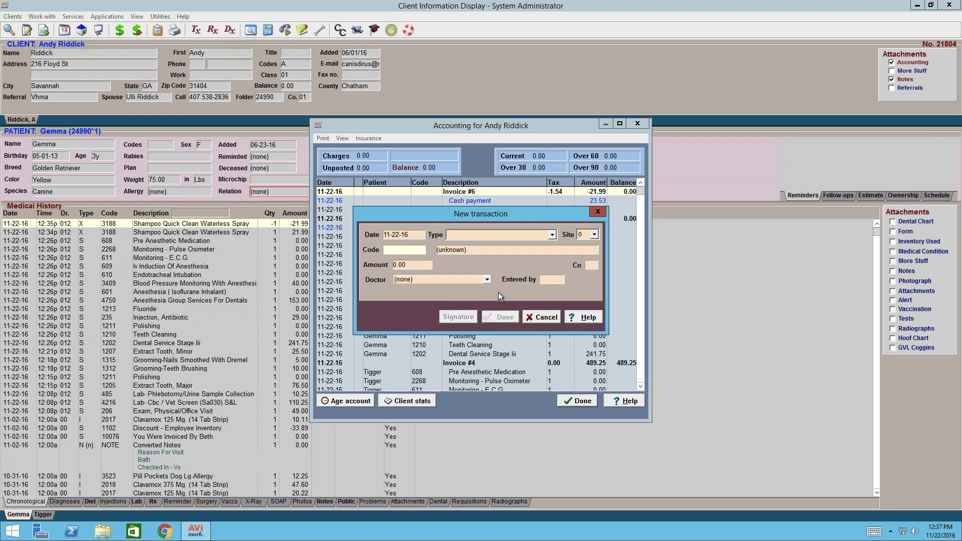
key(Tab)
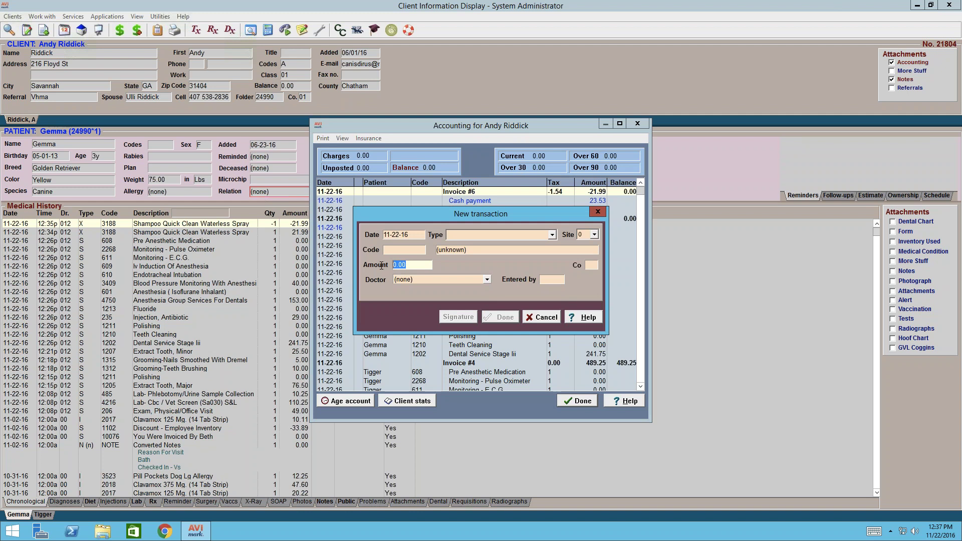
text(-50.00)
click(501, 234)
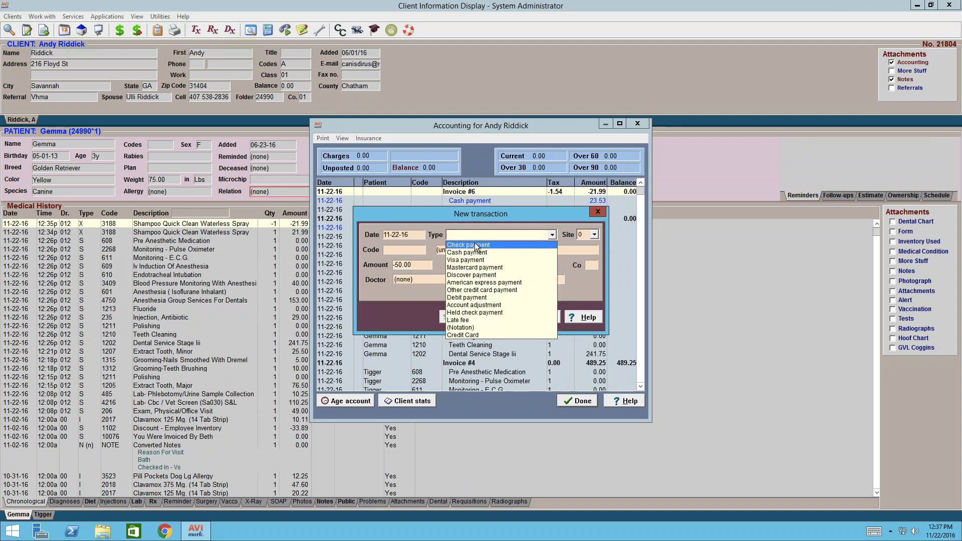
click(467, 262)
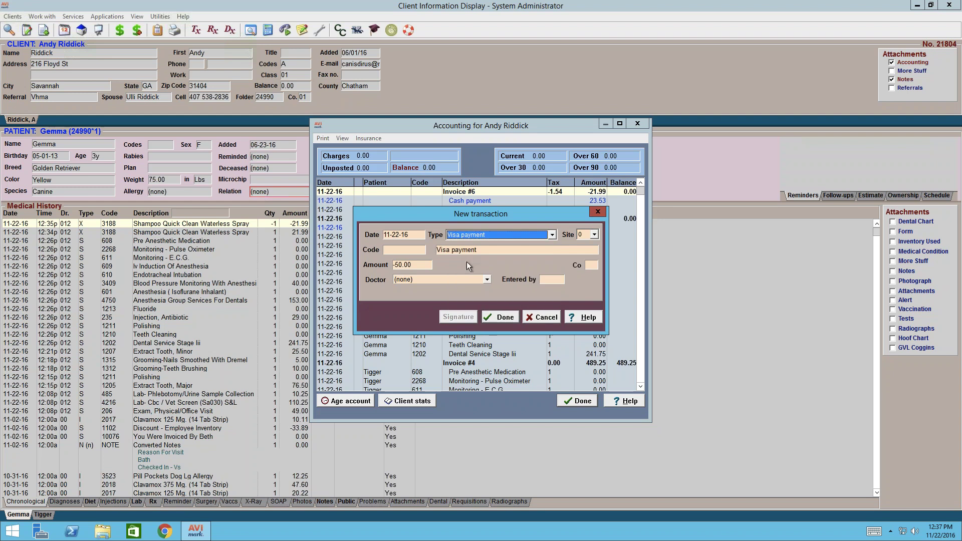
click(498, 316)
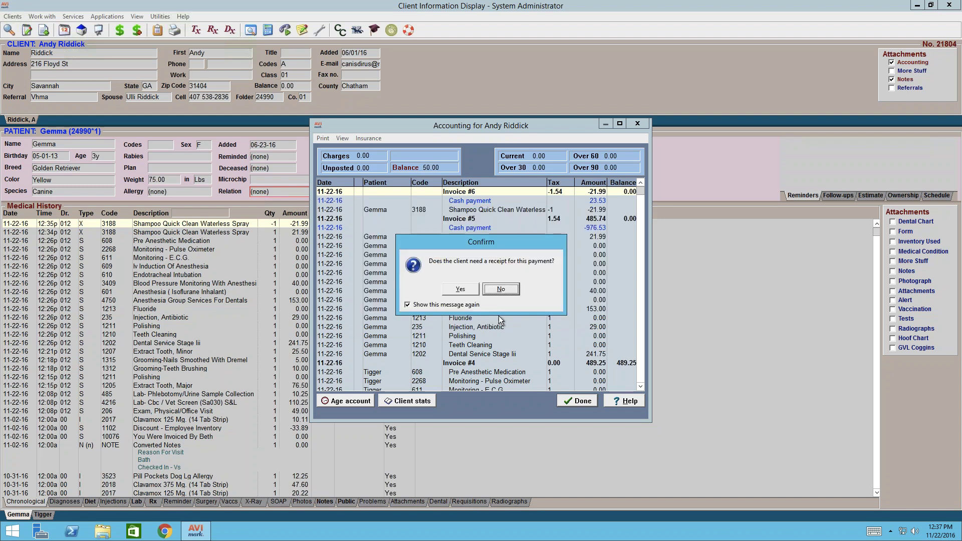
click(496, 290)
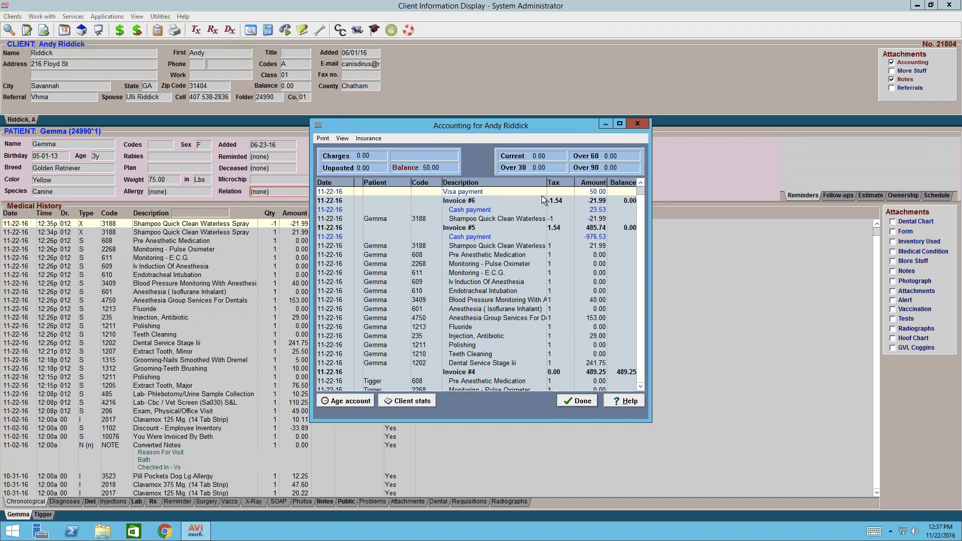
Remove the unposted Visa payment of 50.00 from the client's accounting and confirm the removal.
click(581, 400)
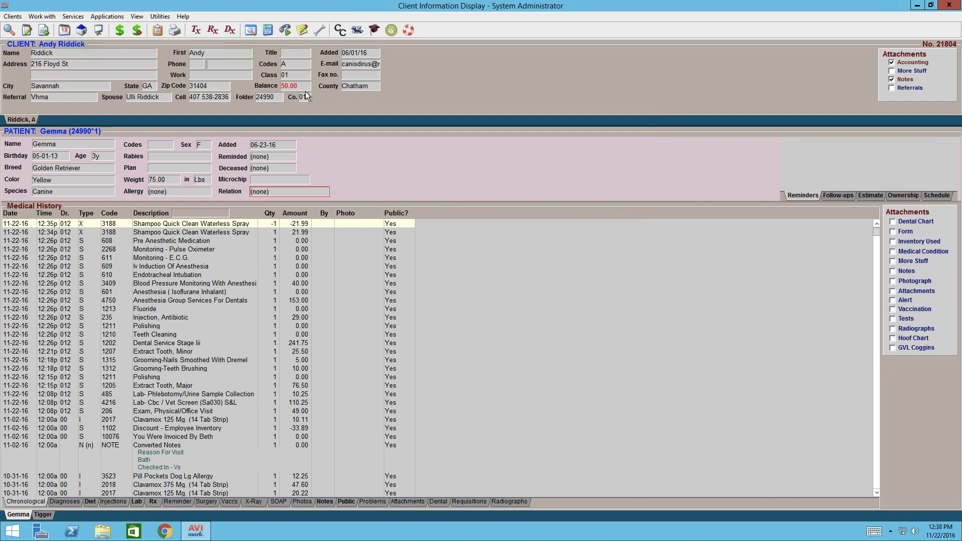
click(120, 31)
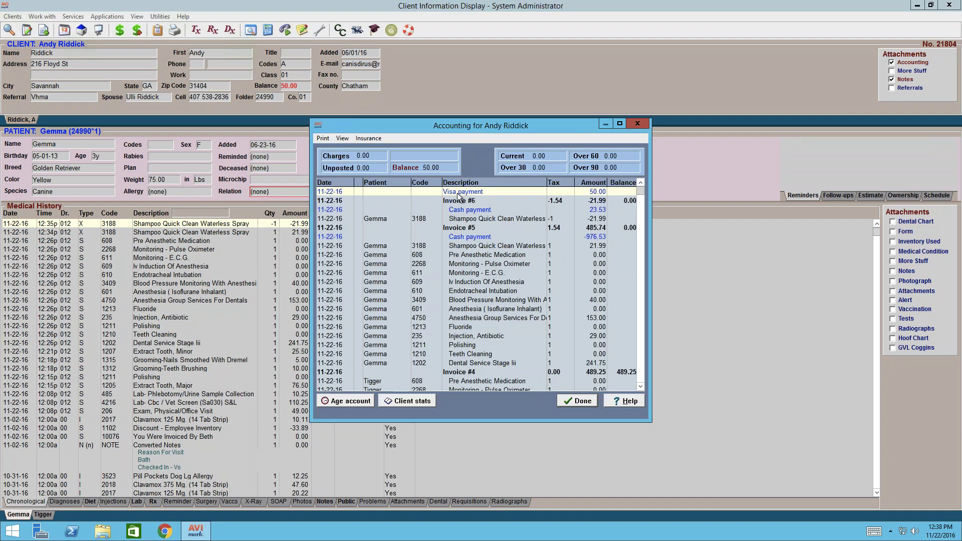
right_click(456, 194)
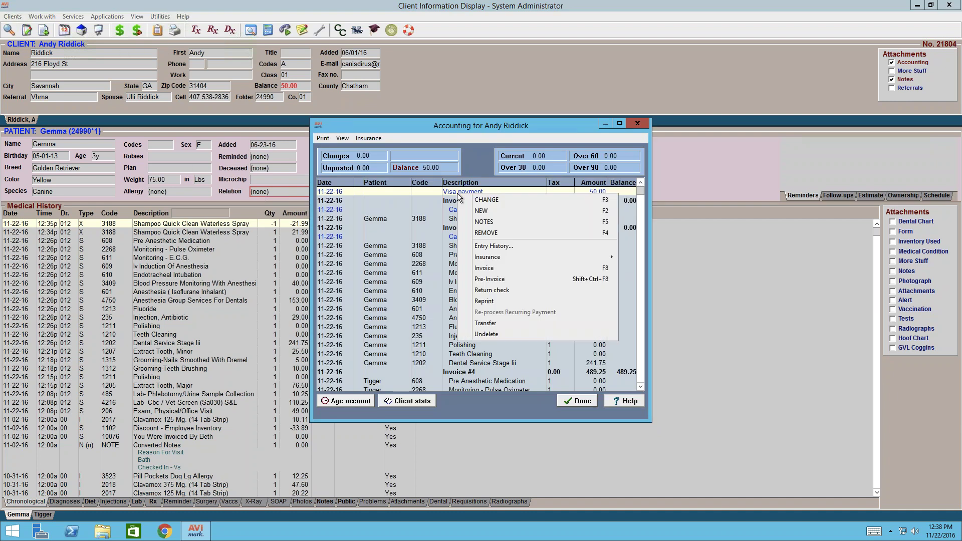
click(505, 233)
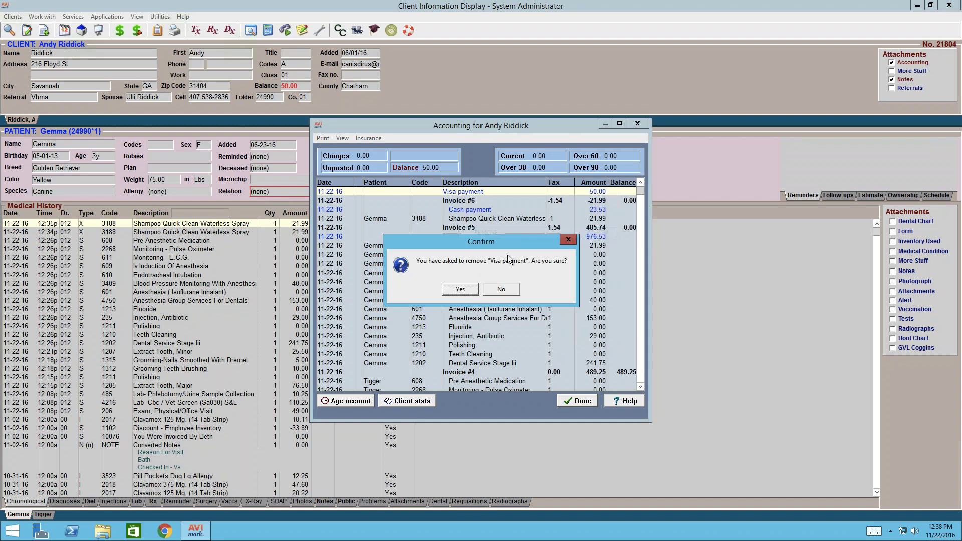
click(461, 289)
right_click(451, 195)
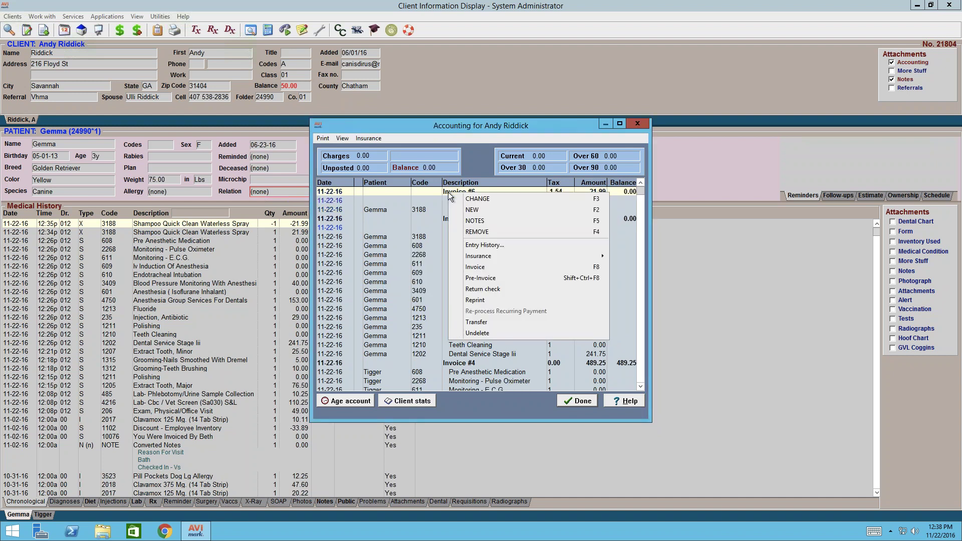
click(500, 209)
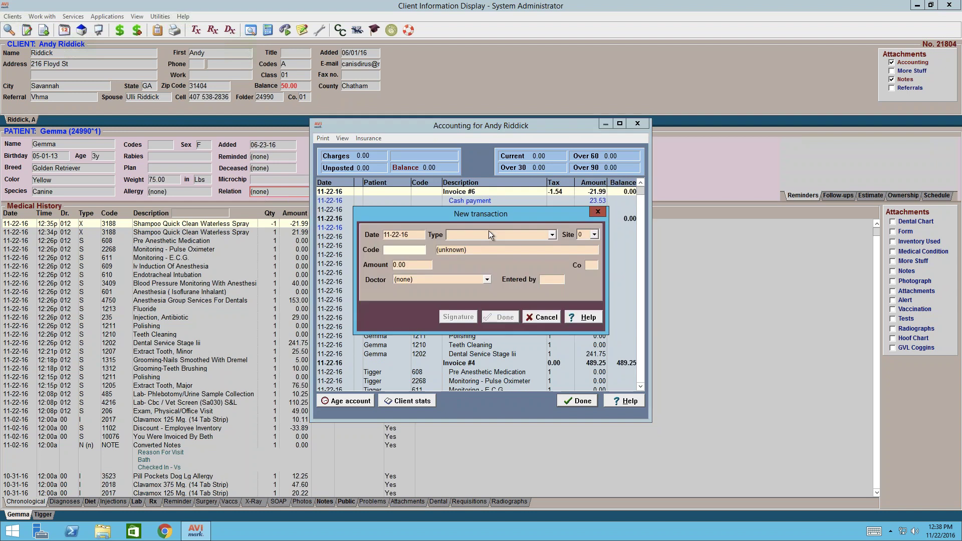
click(552, 235)
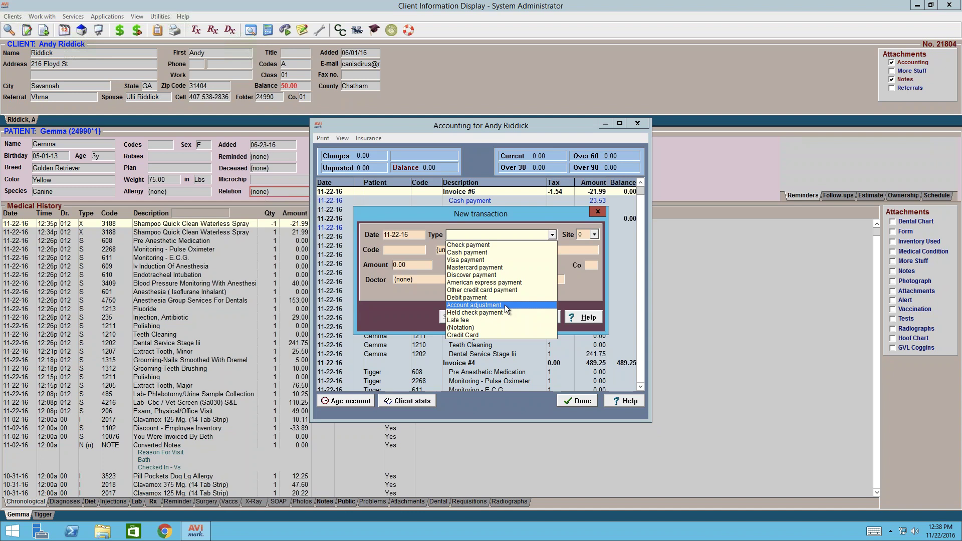
click(487, 259)
click(392, 267)
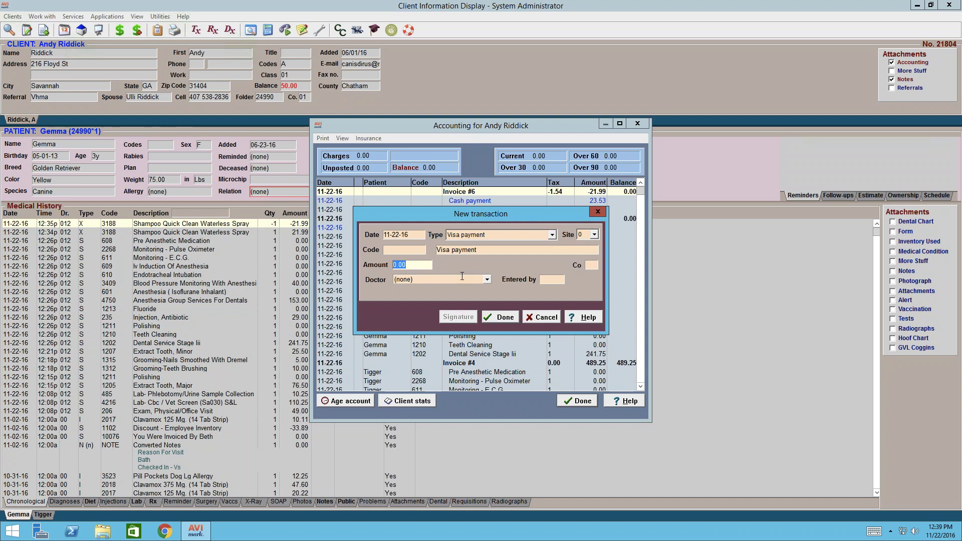
click(544, 317)
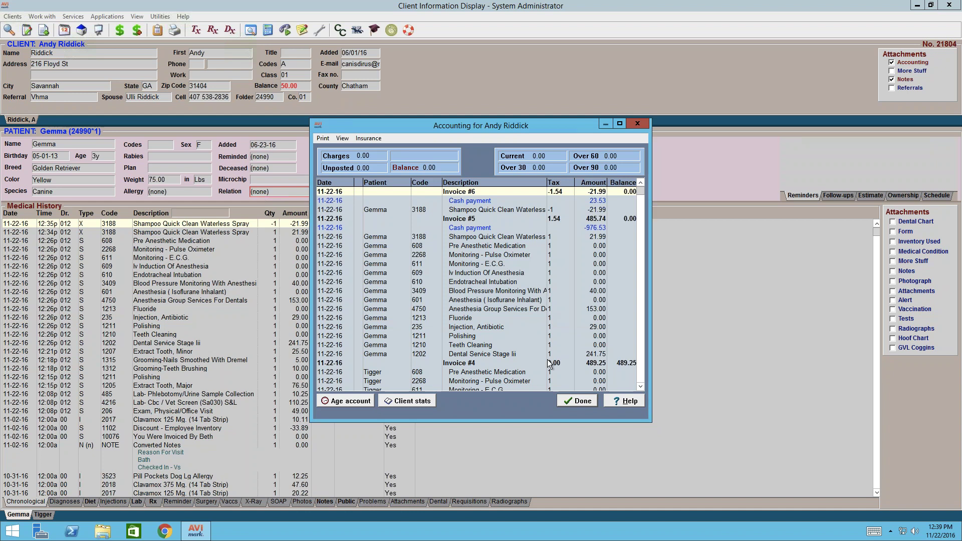
click(577, 401)
click(303, 86)
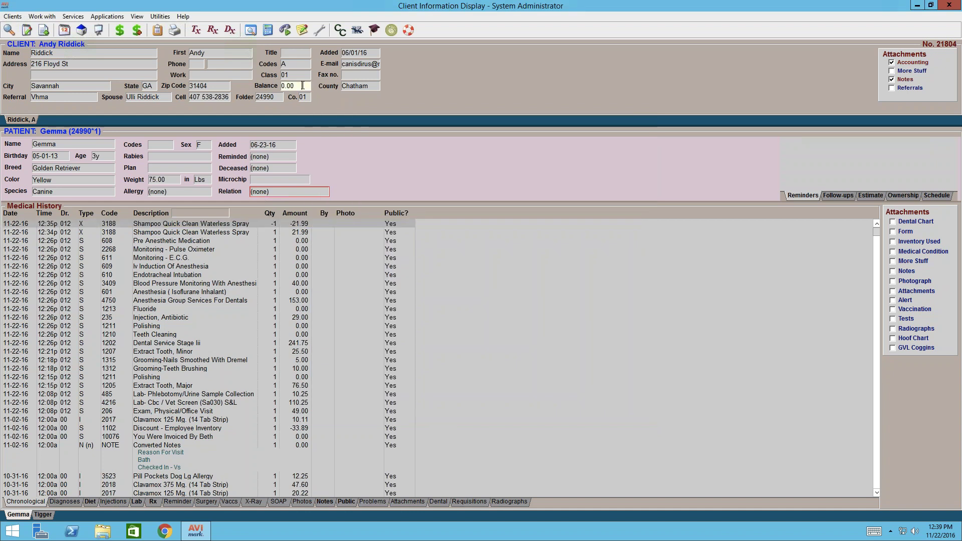
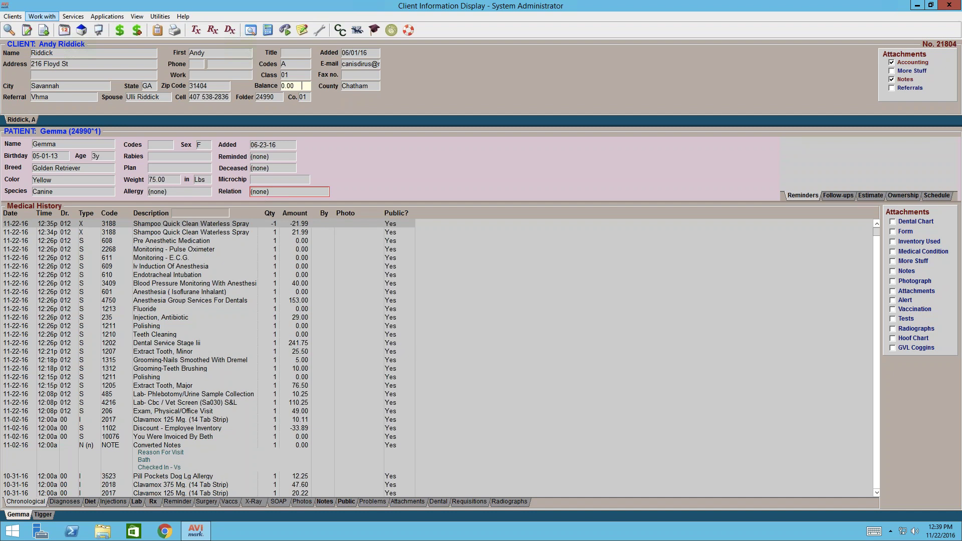
Preview the Deposit Slip end-of-period report for the day 11/22/2016, and close the reports.
click(48, 18)
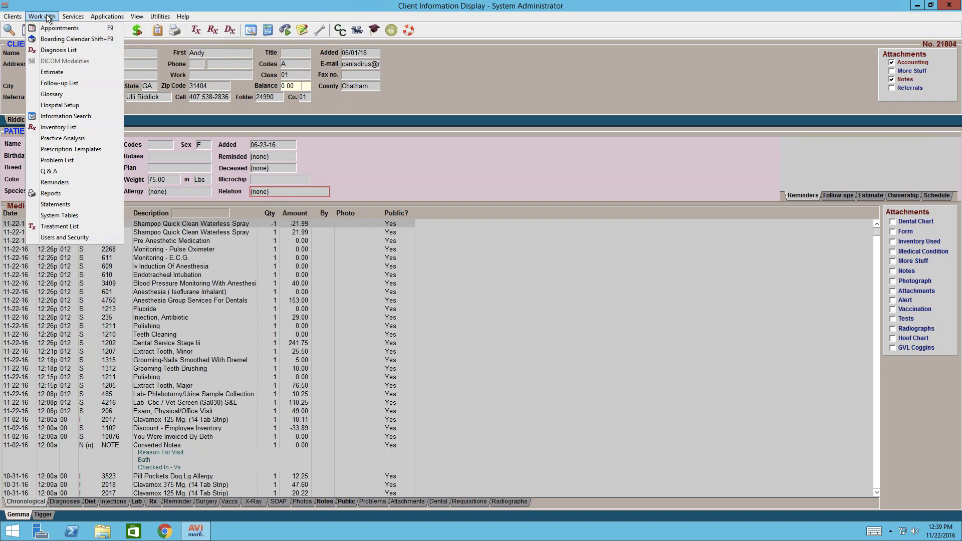
click(73, 195)
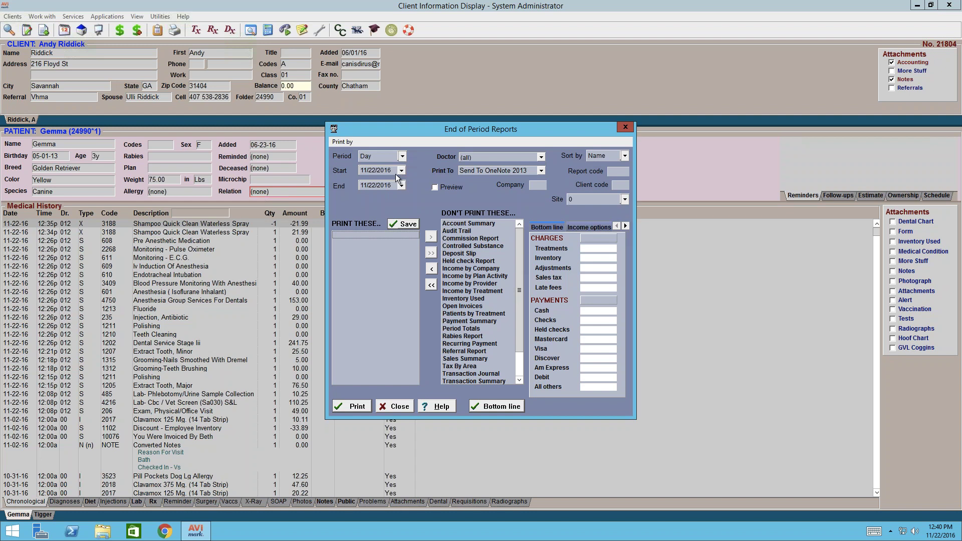
click(470, 254)
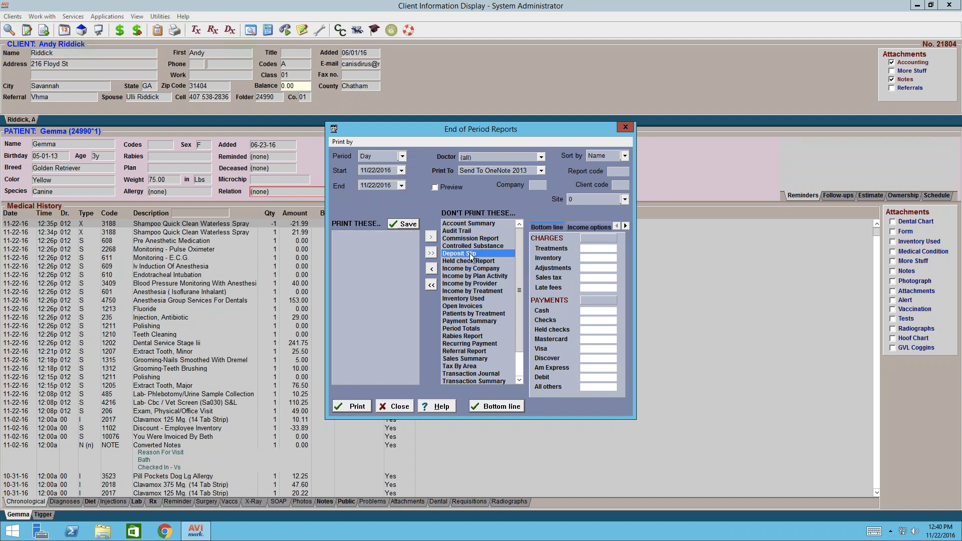
click(434, 272)
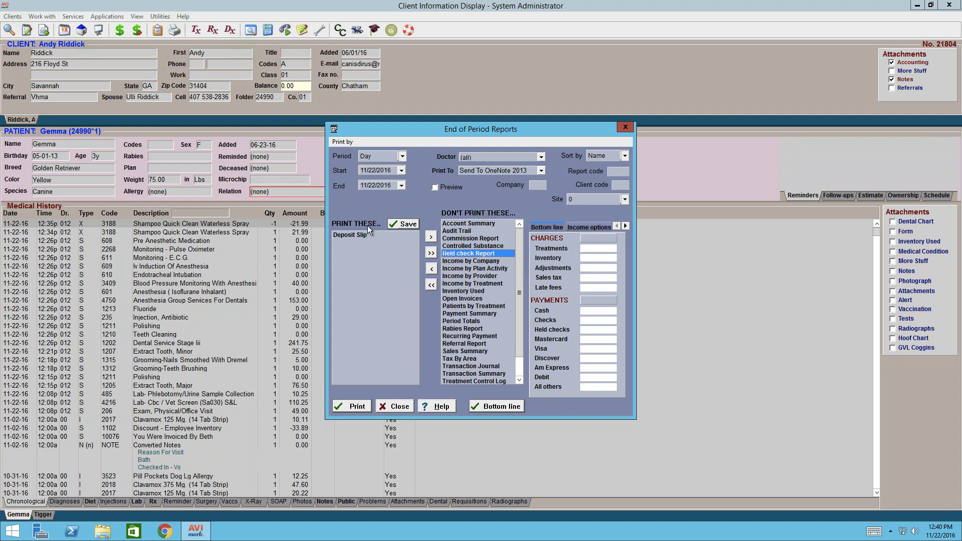
click(438, 187)
click(355, 407)
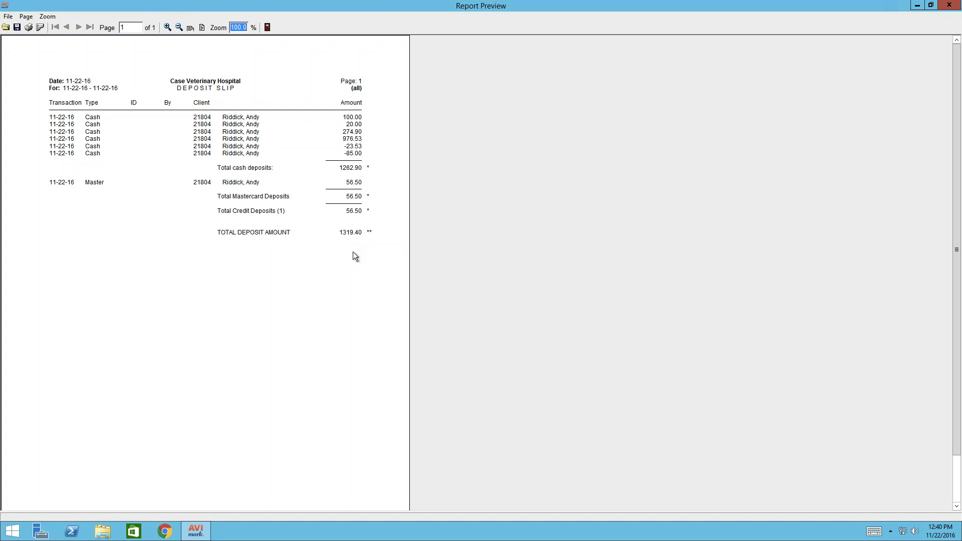
click(949, 6)
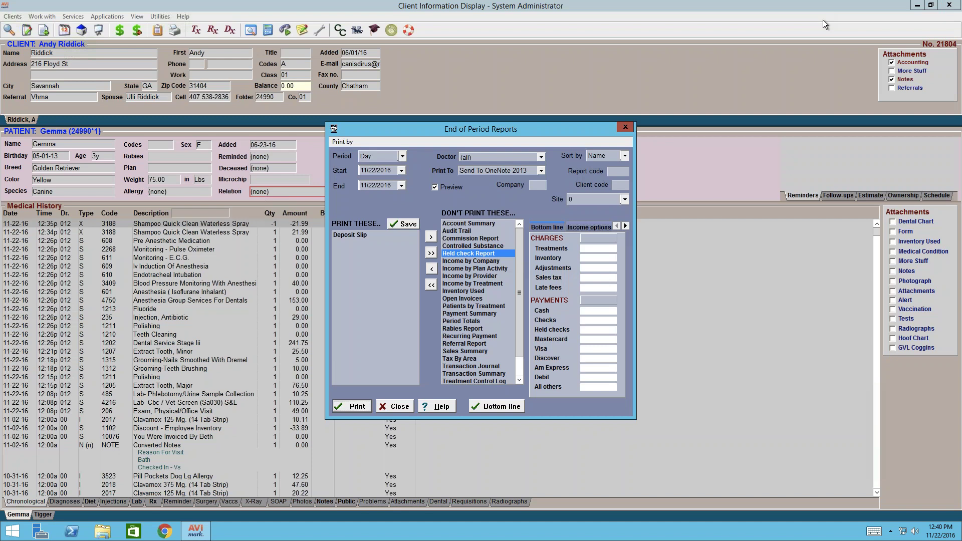
click(627, 127)
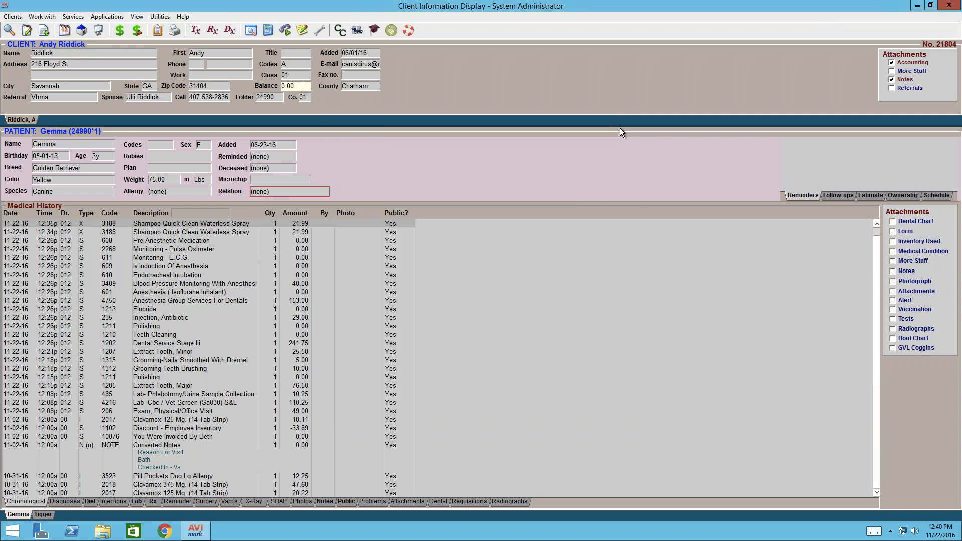
Start a new transaction in the client's accounting with amount 100 and type Visa payment.
click(171, 227)
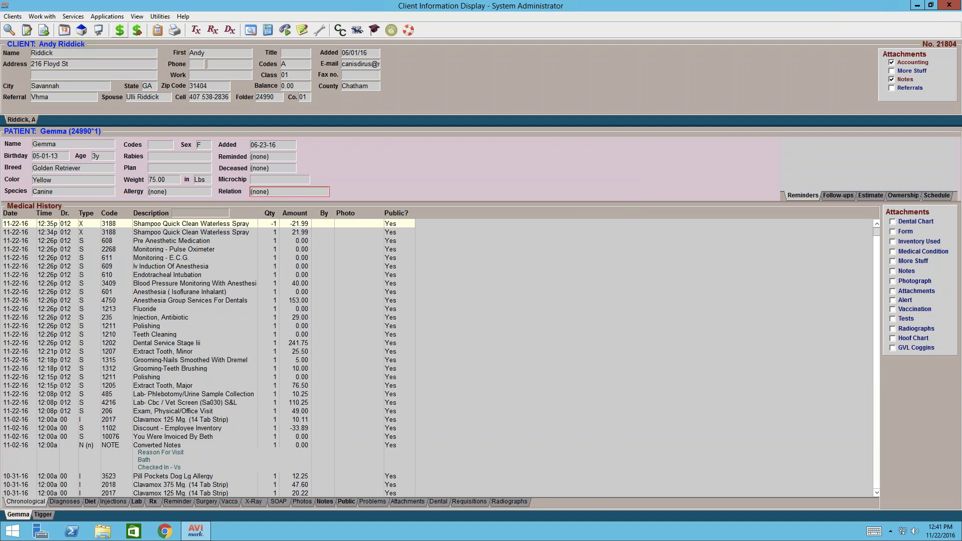
click(119, 31)
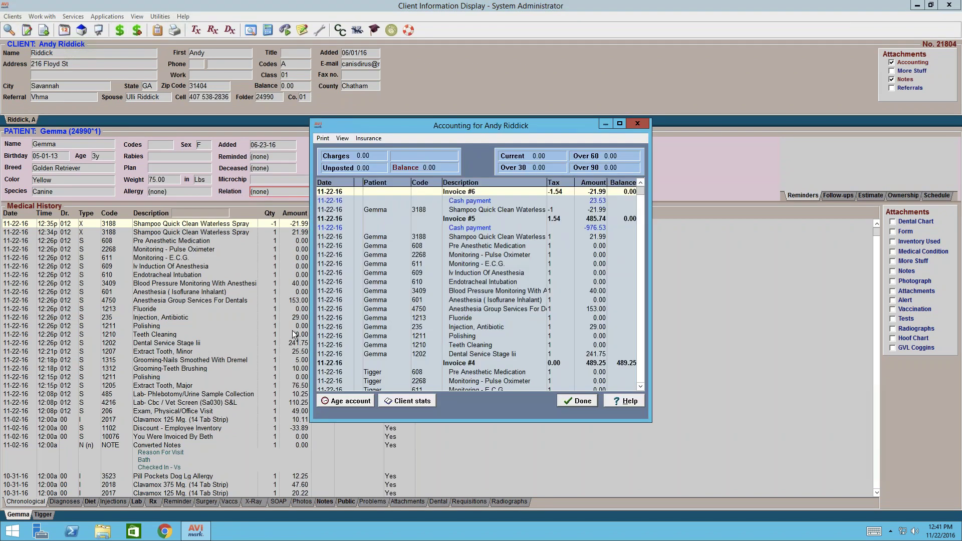
right_click(456, 196)
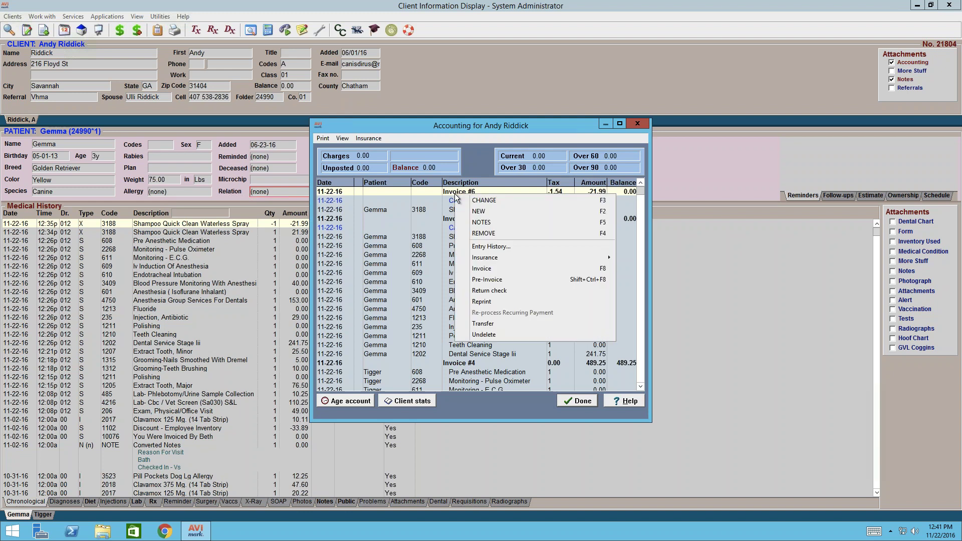
click(546, 210)
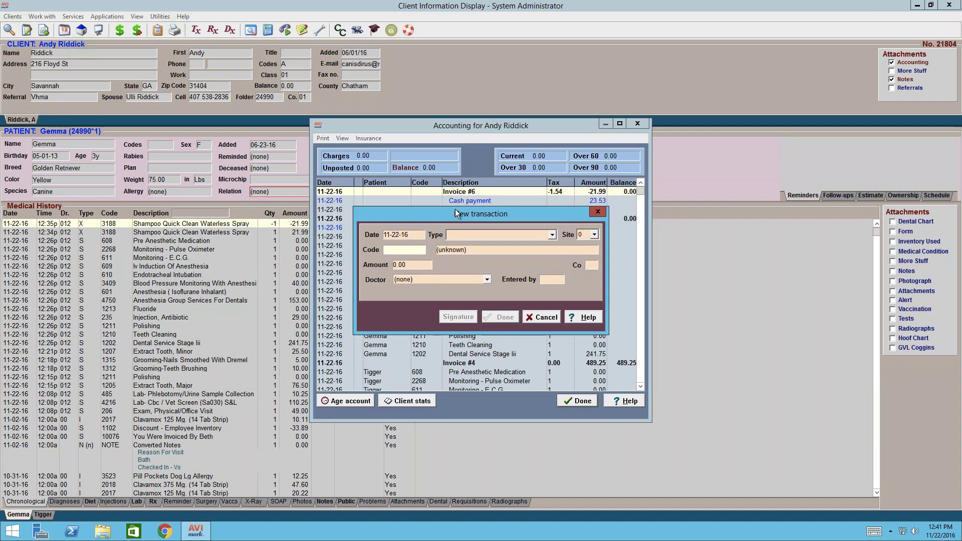
key(Tab)
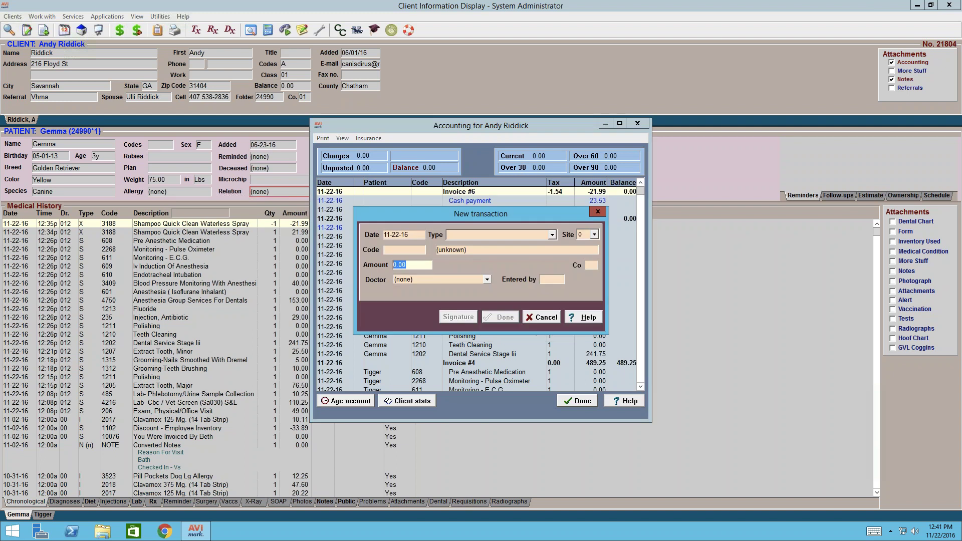
text(100)
click(552, 235)
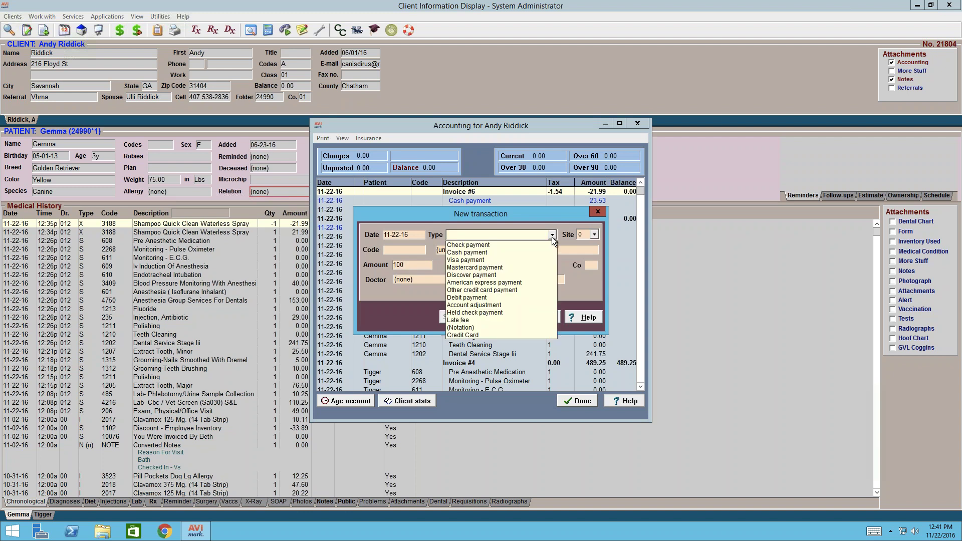
click(501, 261)
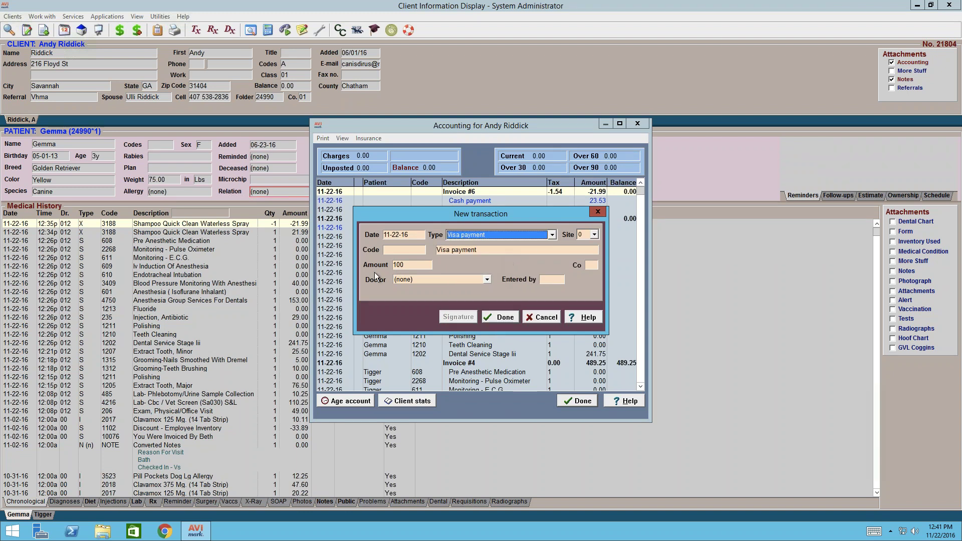
Change the transaction's description to "Visa- Deposit for surg.".
click(490, 249)
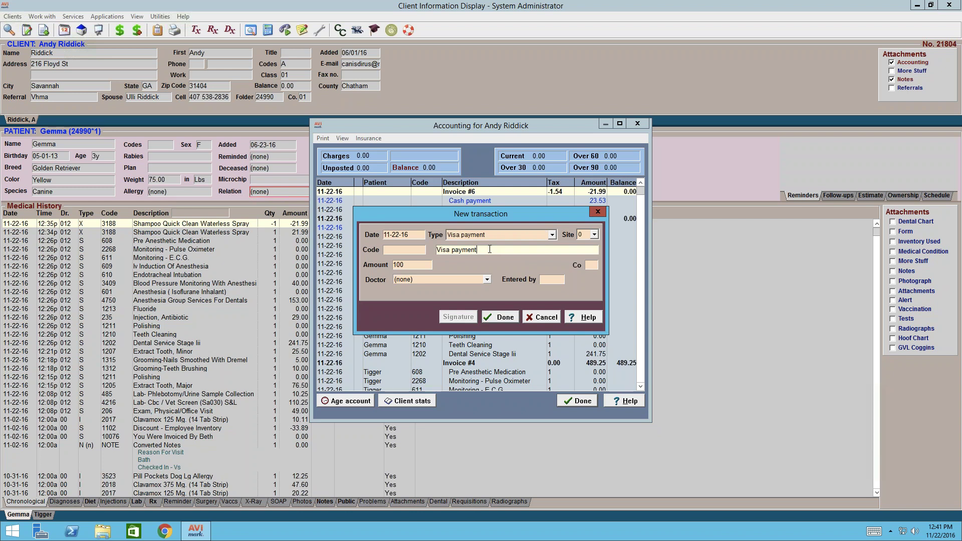
drag(481, 252, 424, 253)
key(End)
key(BackSpace)
key(BackSpace)
key(BackSpace)
key(BackSpace)
key(BackSpace)
key(BackSpace)
key(BackSpace)
key(BackSpace)
key(BackSpace)
key(BackSpace)
text(a=)
key(BackSpace)
key(BackSpace)
text(sa- Deposit for surg)
Save the surgery deposit with a receipt for the client, and close its invoice without printing.
click(506, 317)
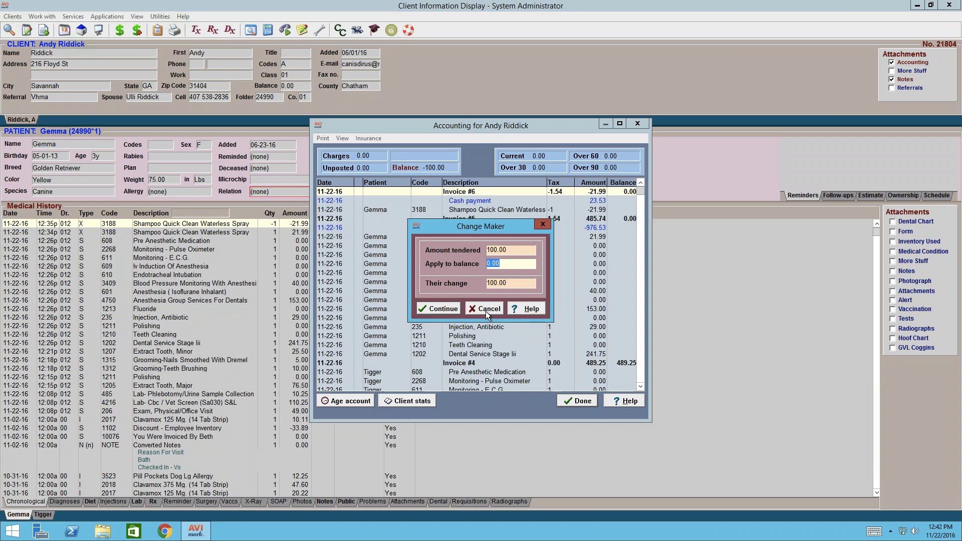
key(Return)
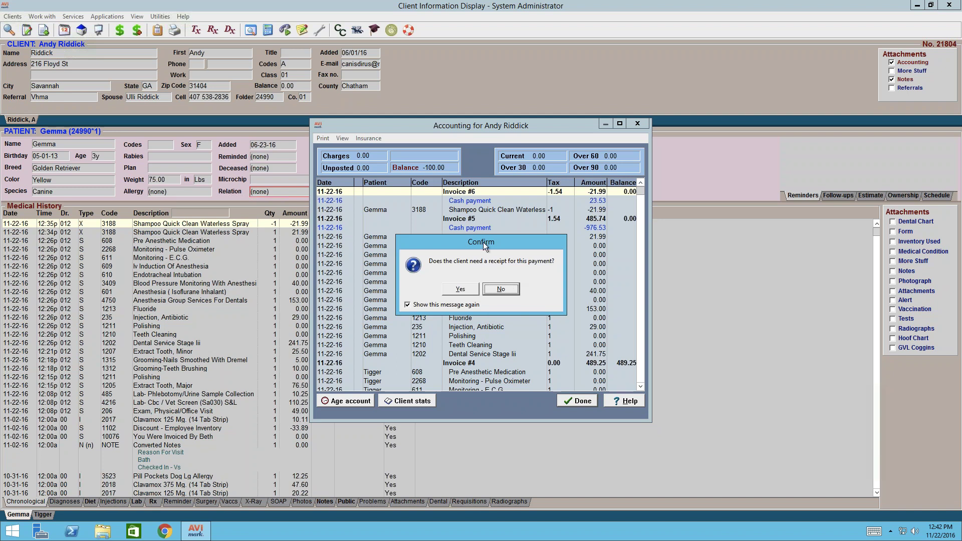
click(469, 290)
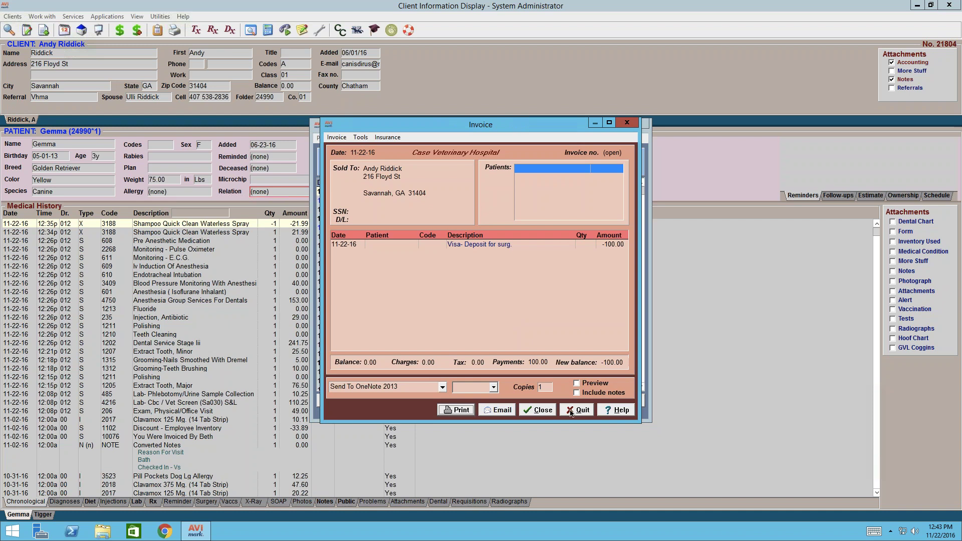
click(531, 412)
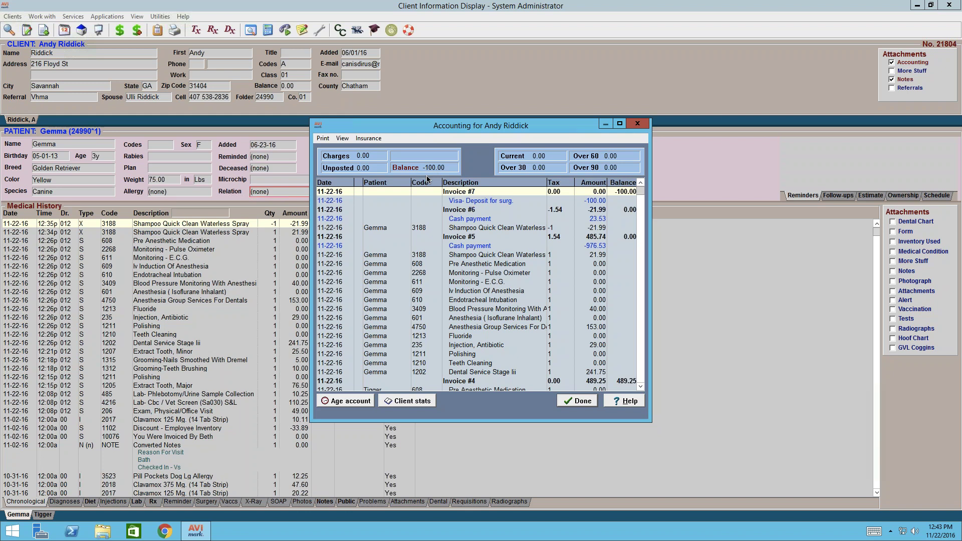
click(474, 200)
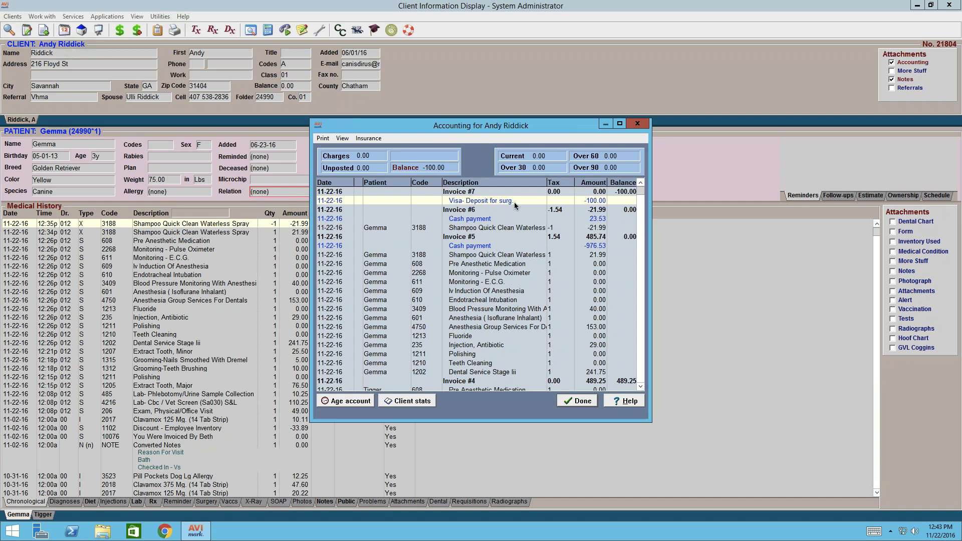
click(568, 404)
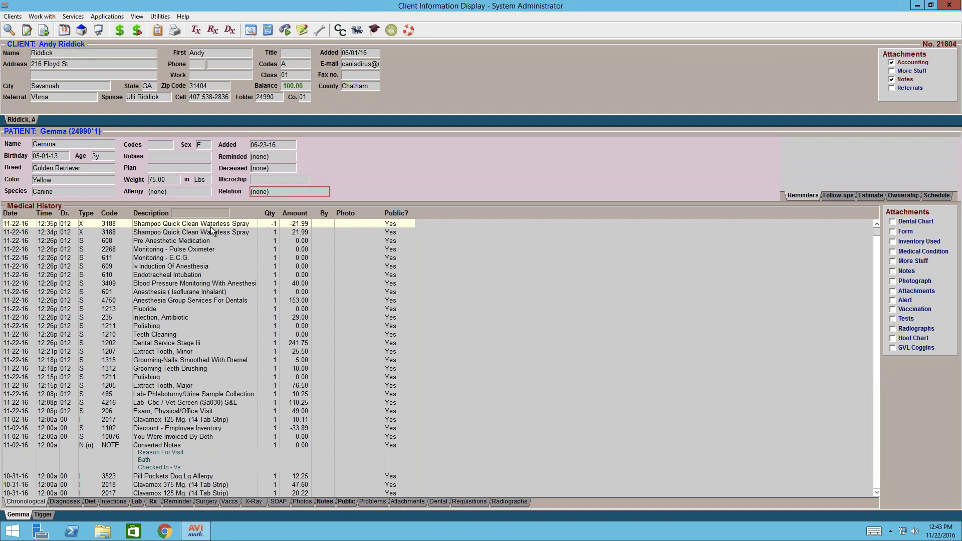
Check the payment types offered for a new transaction in the client's accounting, and close the accounting without adding one.
click(120, 31)
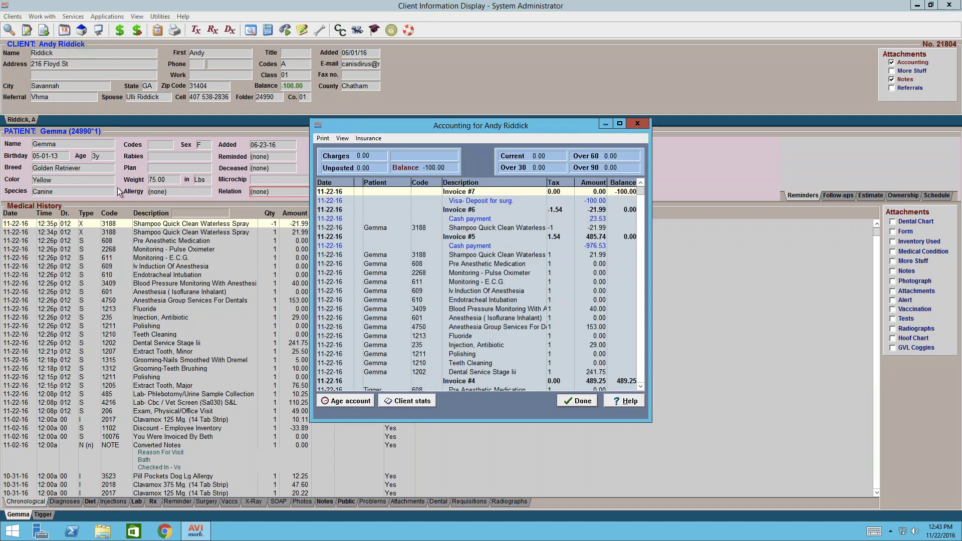
right_click(387, 199)
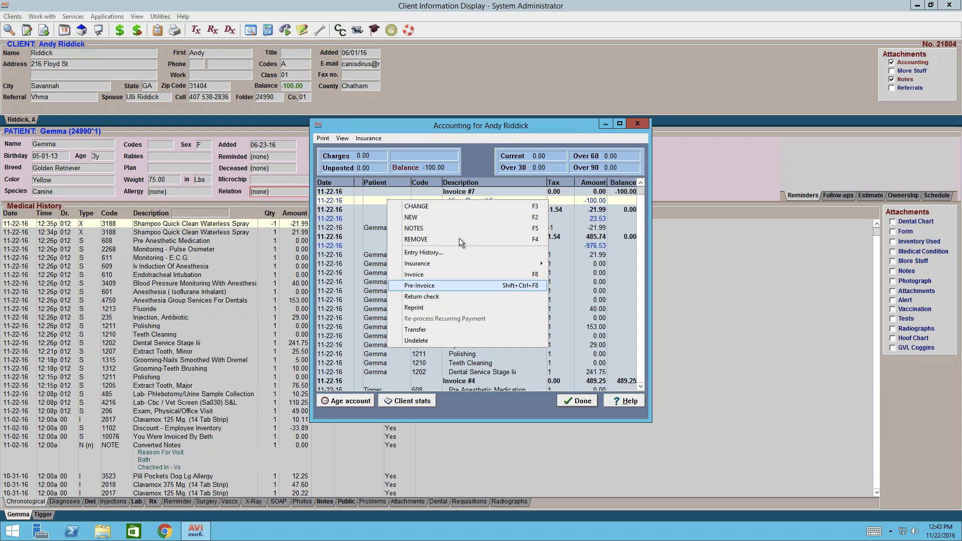
click(458, 217)
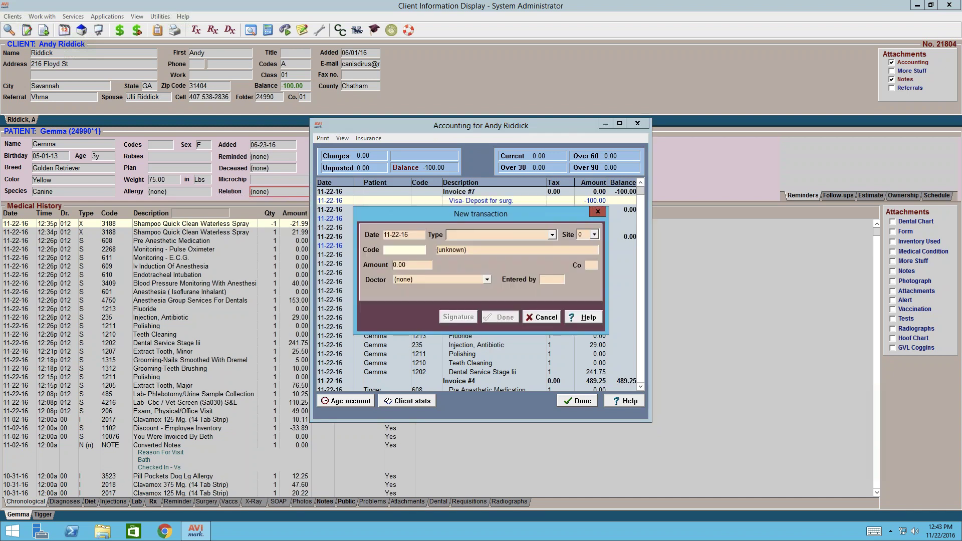
click(504, 235)
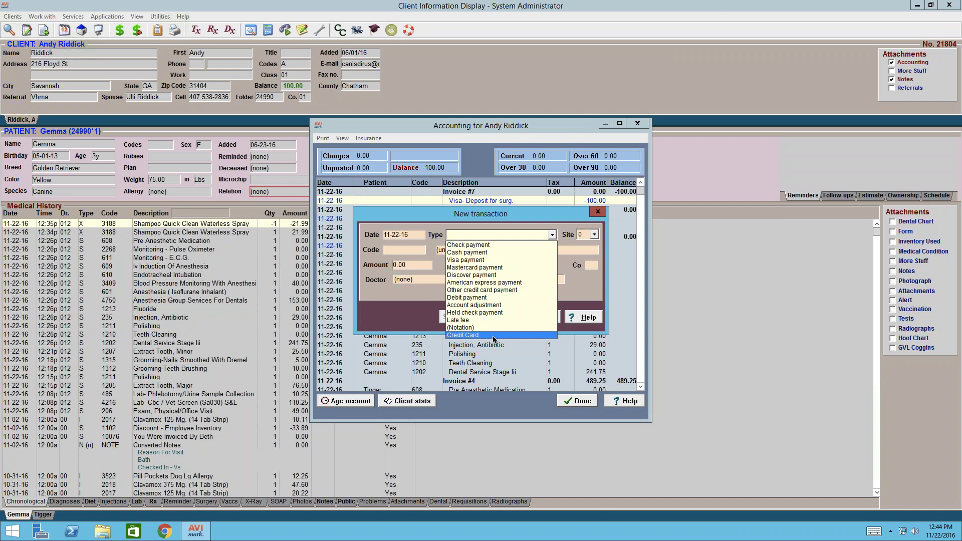
click(363, 308)
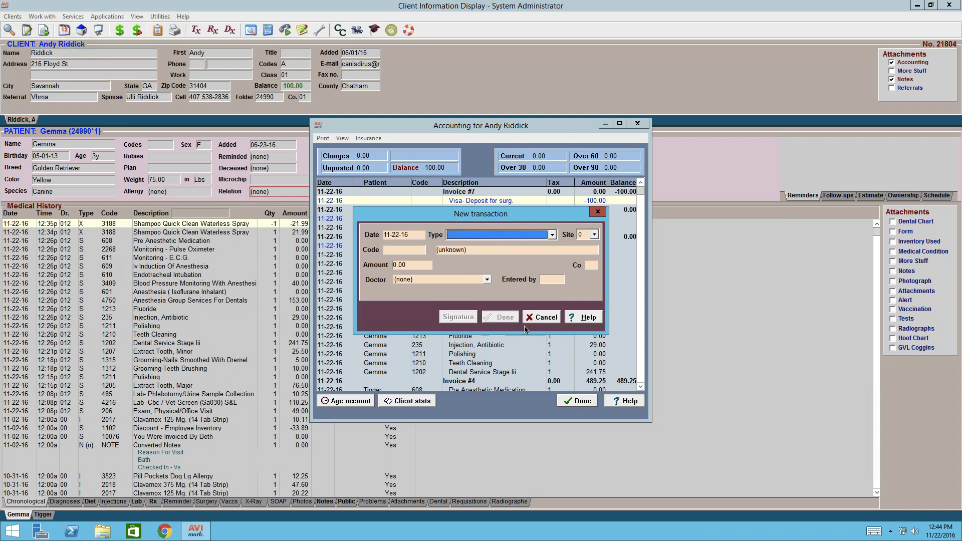
click(541, 317)
click(577, 401)
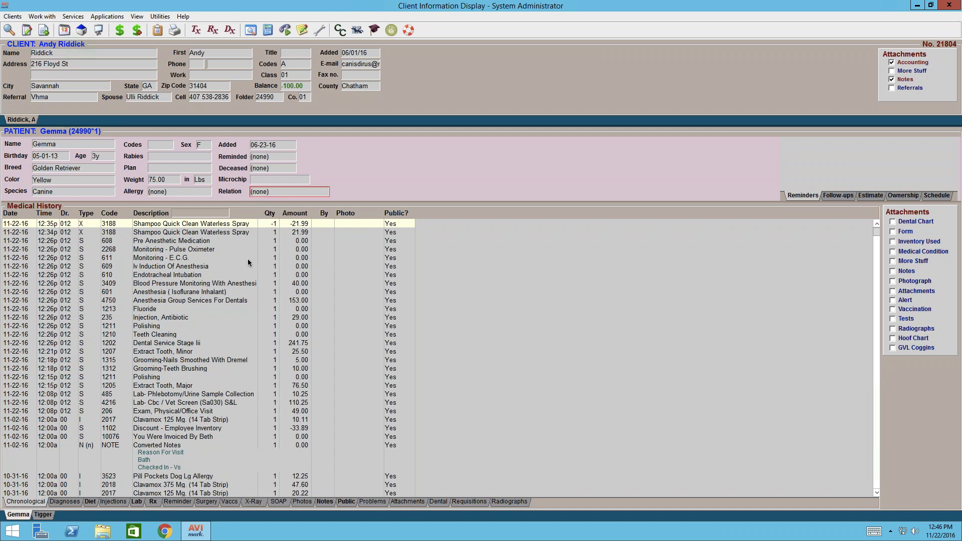
Create a new estimate named "Annual Visit" in Estimate Maintenance.
click(42, 17)
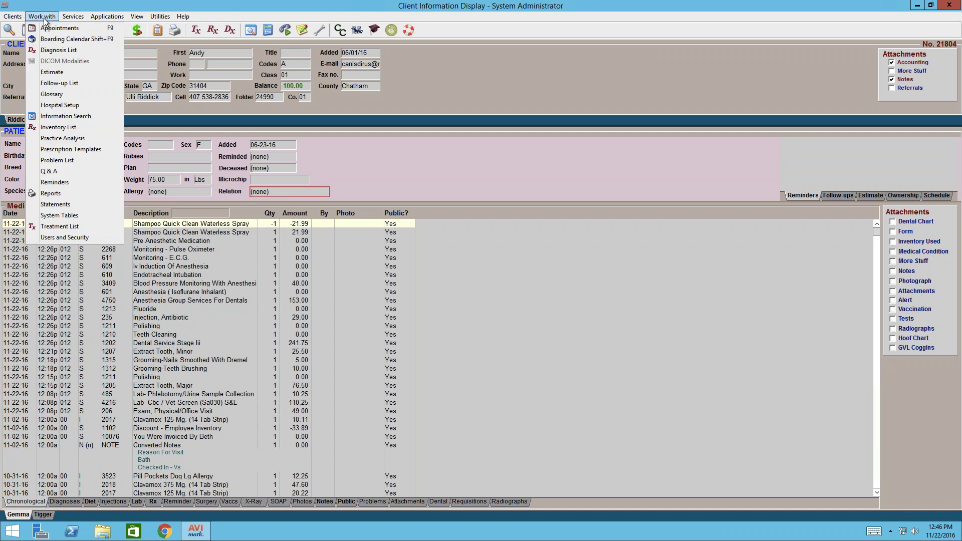
click(94, 73)
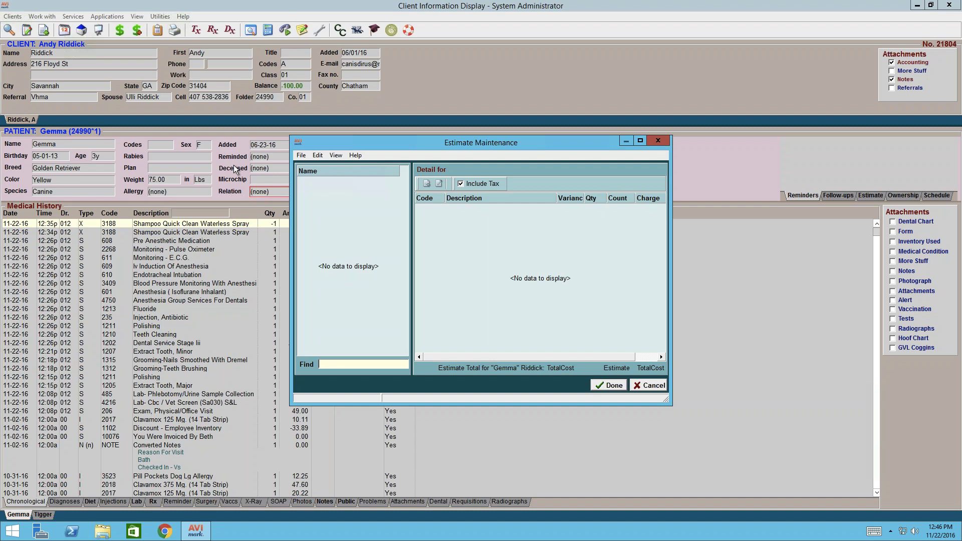
click(351, 209)
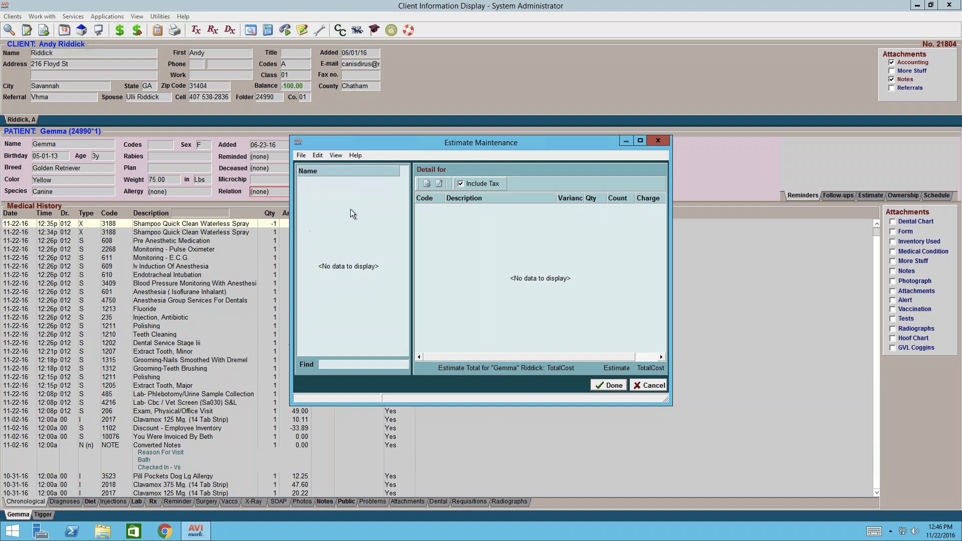
right_click(329, 194)
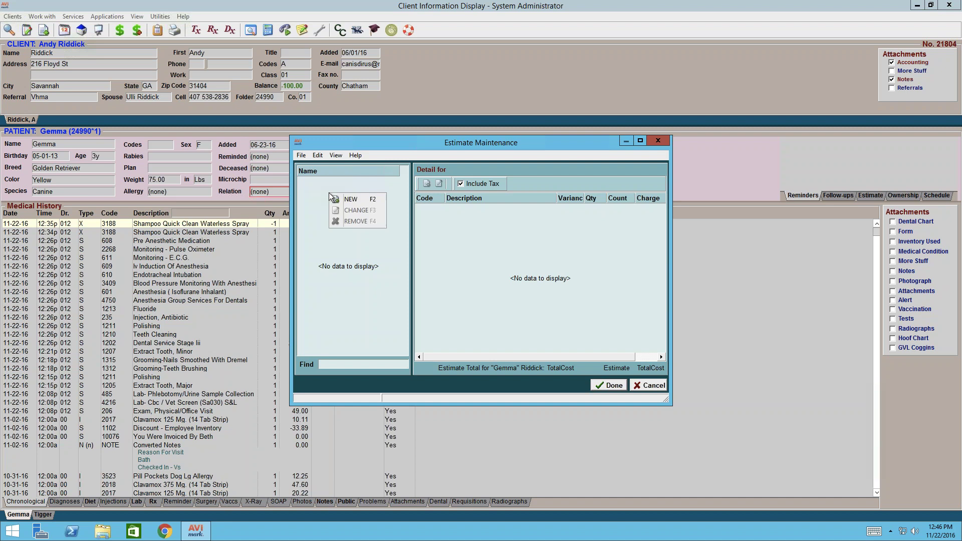
click(363, 200)
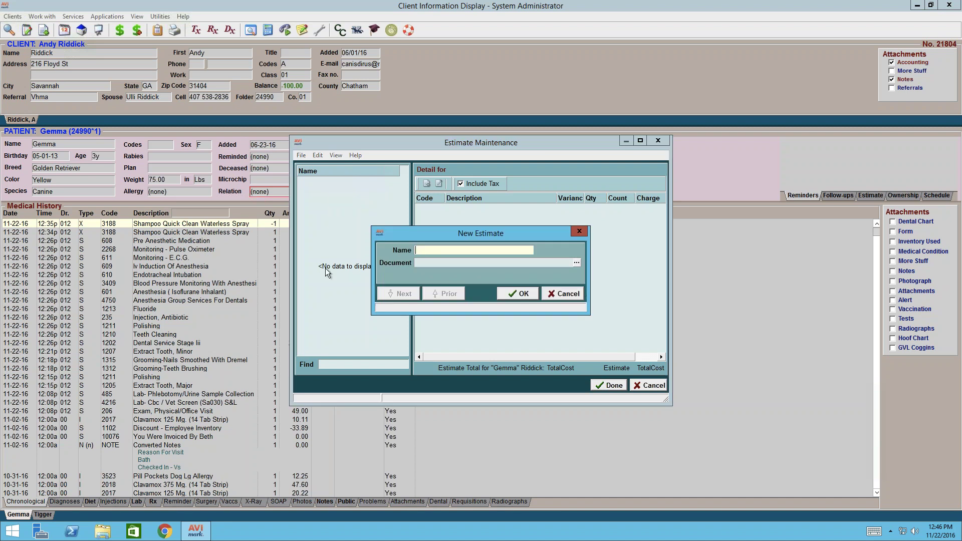
text(Annual Visit)
click(521, 295)
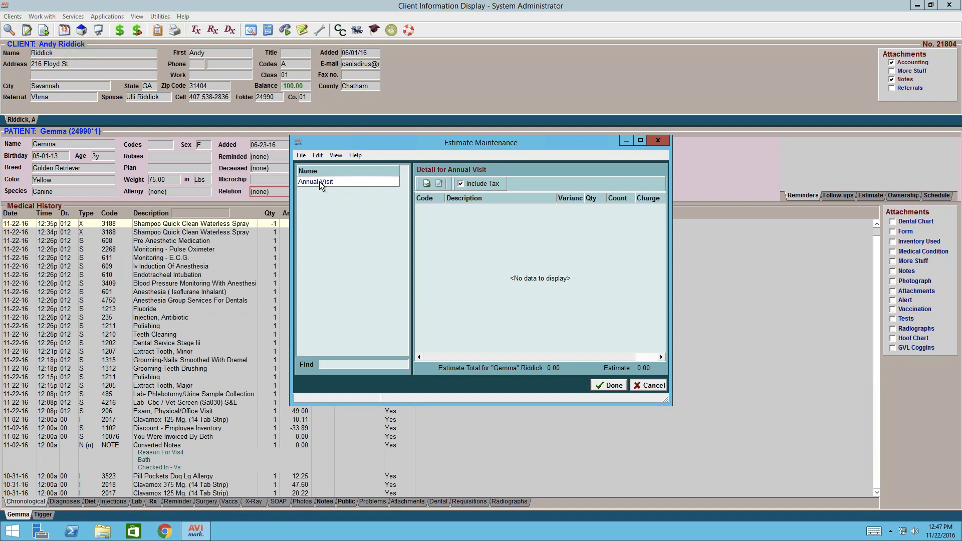
Choose treatments for the Annual Visit estimate, searching for EXAM and selecting Exam, Physical/Office Visit.
click(497, 254)
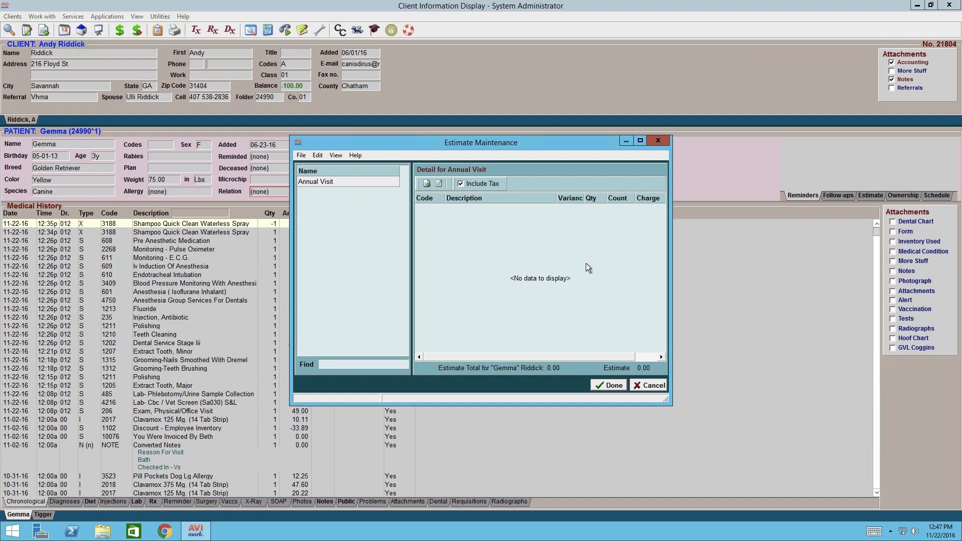
right_click(481, 255)
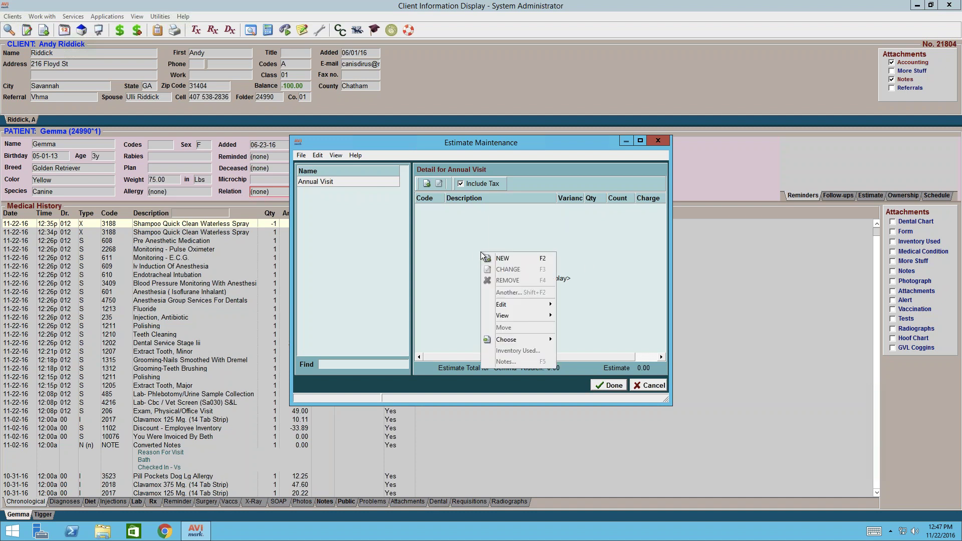
mouse_move(549, 340)
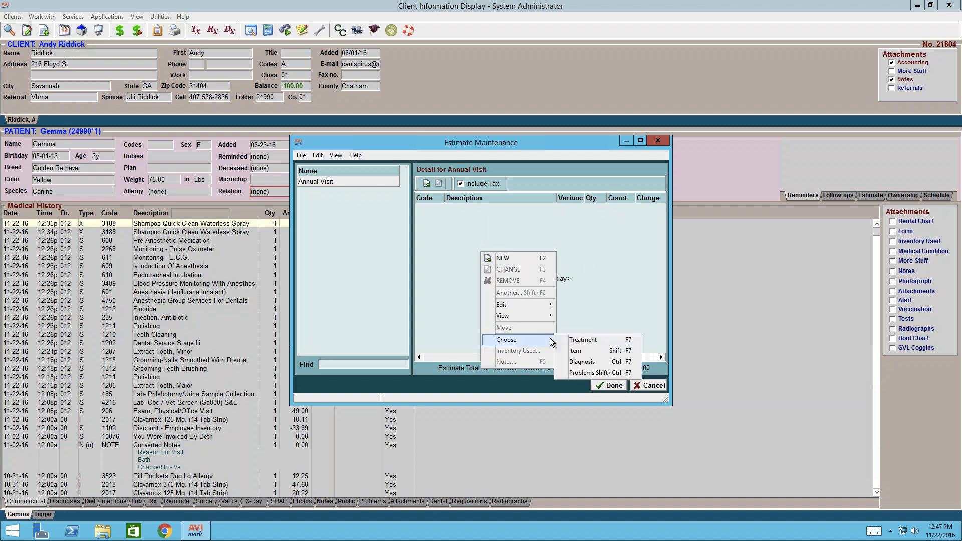
click(604, 340)
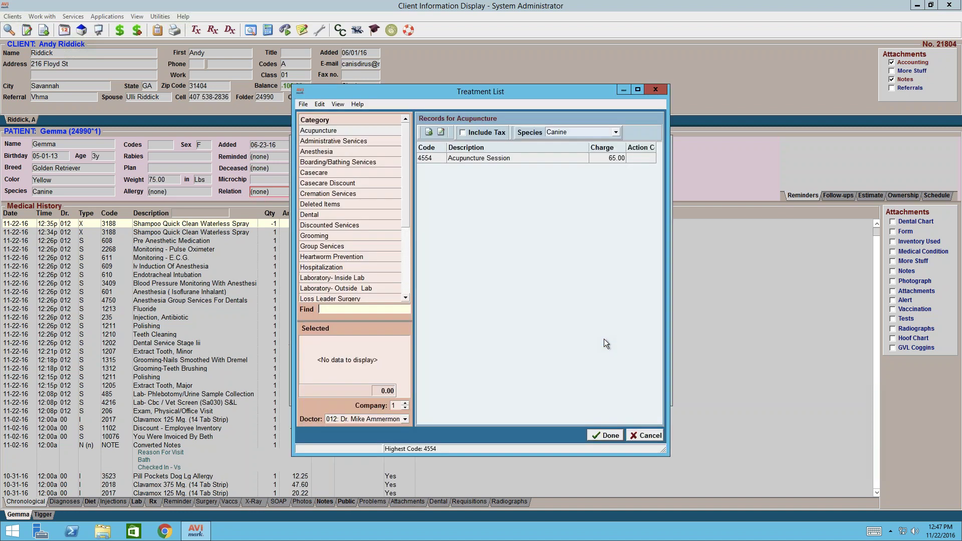
text(EXAN)
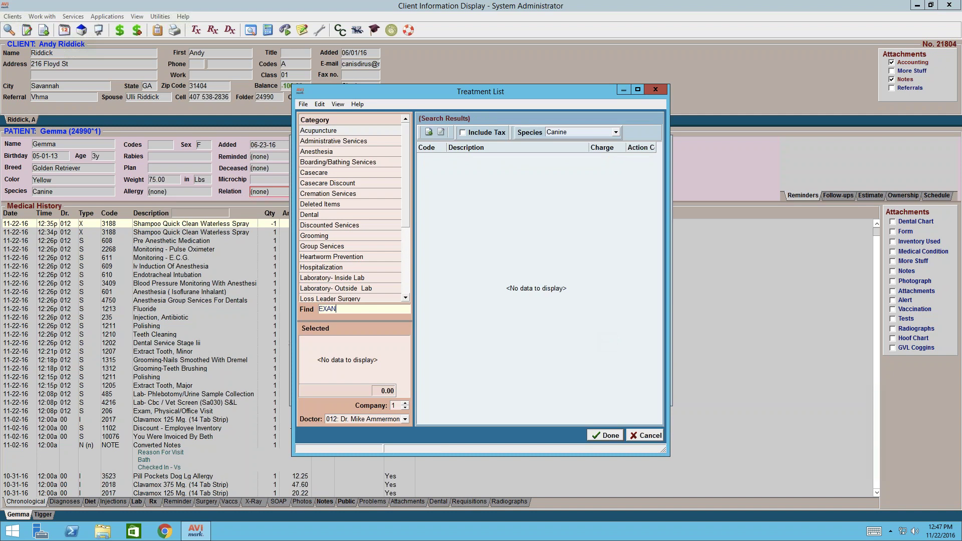
key(BackSpace)
text(M)
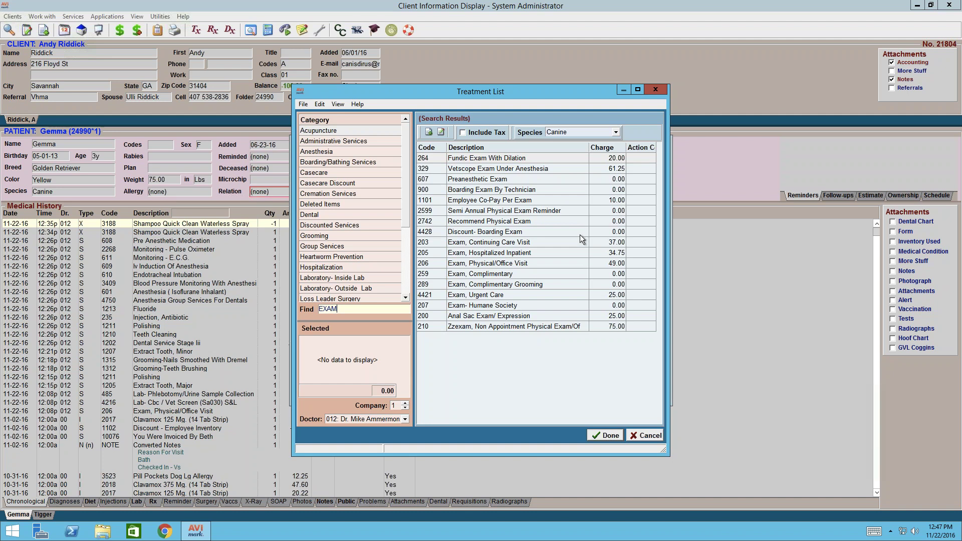
double_click(506, 264)
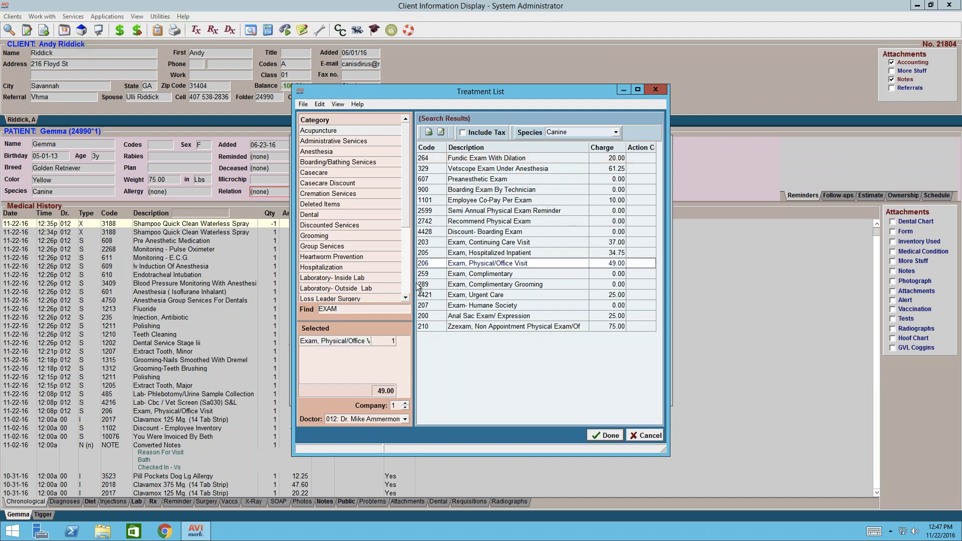
Find and select the treatments Lab- Cbc With Diff. (T330) and Lab- Giardia Fecal Analysis (In House).
key(Tab)
text(CBC)
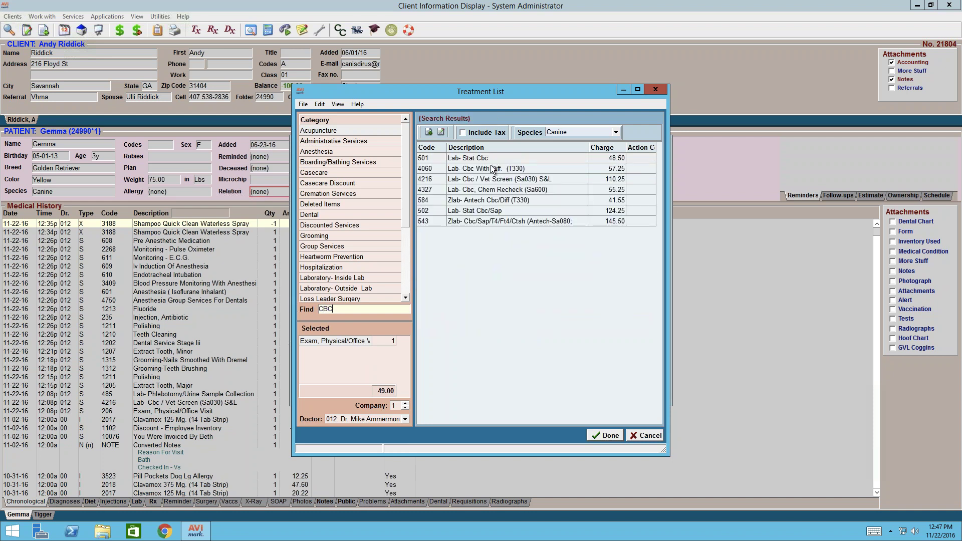
double_click(466, 170)
key(Tab)
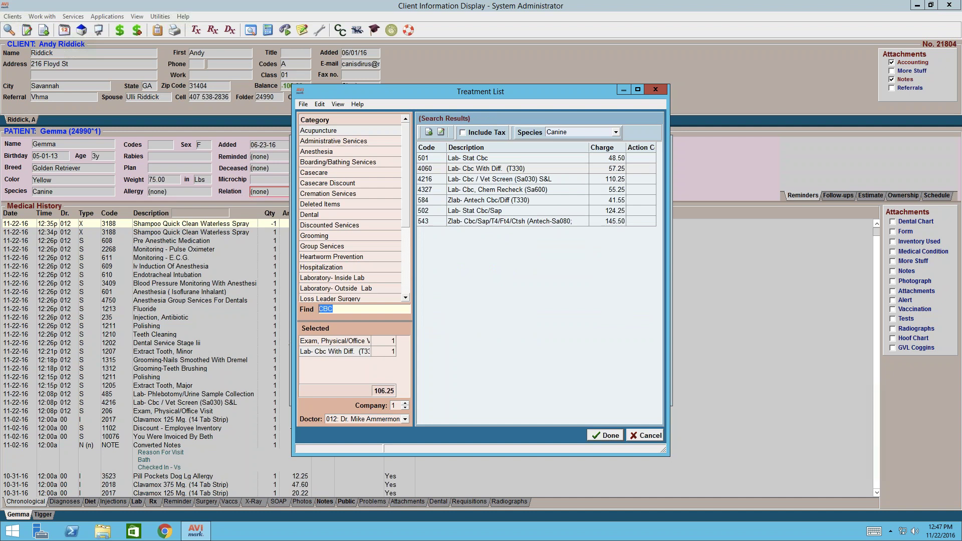
key(BackSpace)
text(FEC)
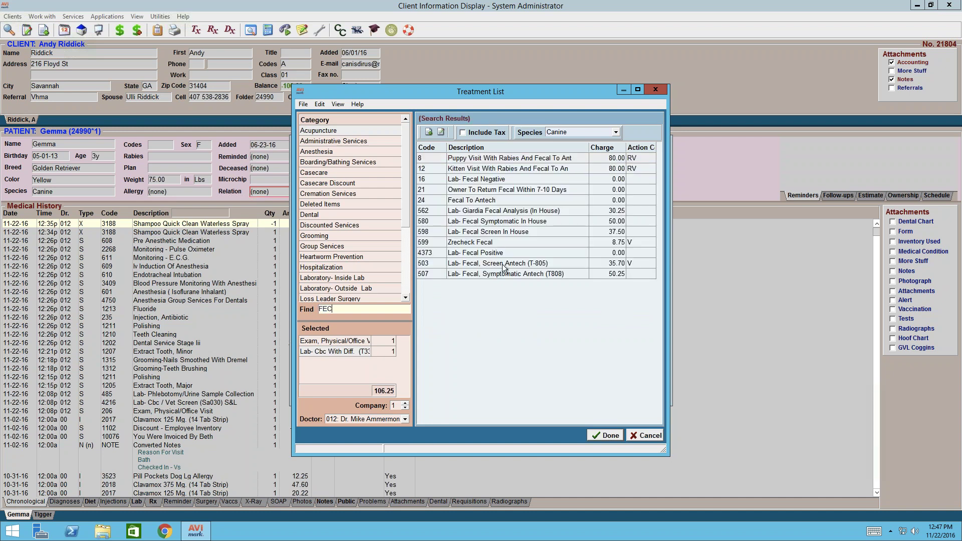
double_click(504, 211)
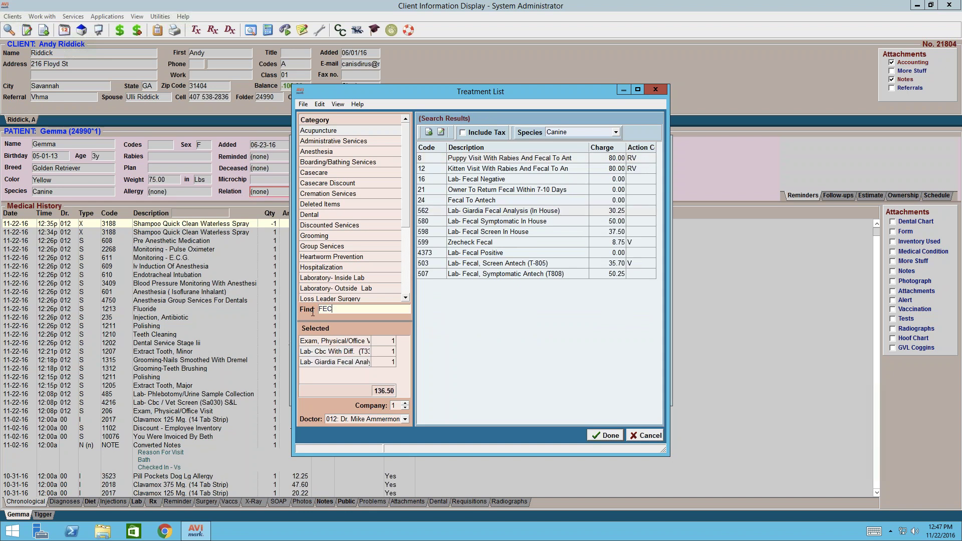
Select Lab- Heartworm Canine from a HEART search, and add the selected treatments to the estimate.
drag(333, 309, 308, 308)
text(HEART)
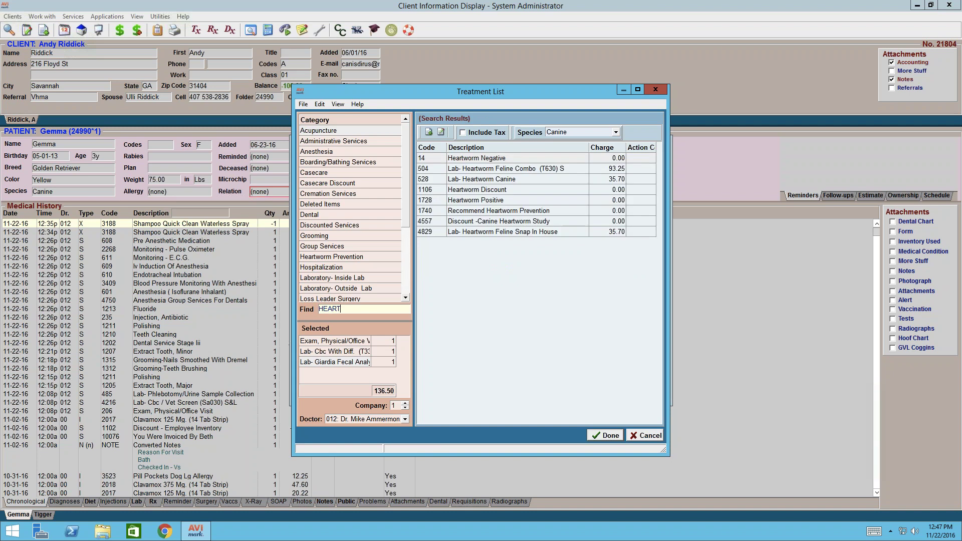
double_click(563, 179)
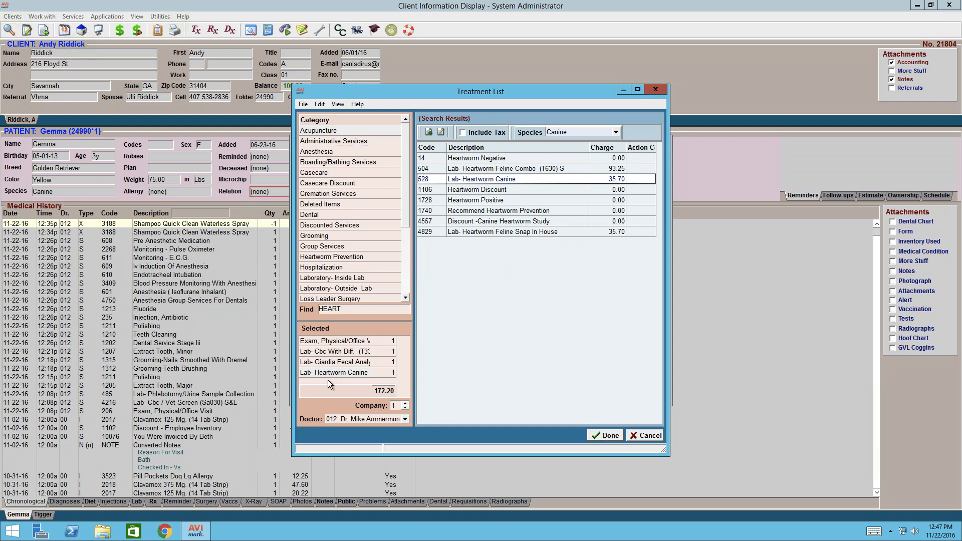
click(603, 439)
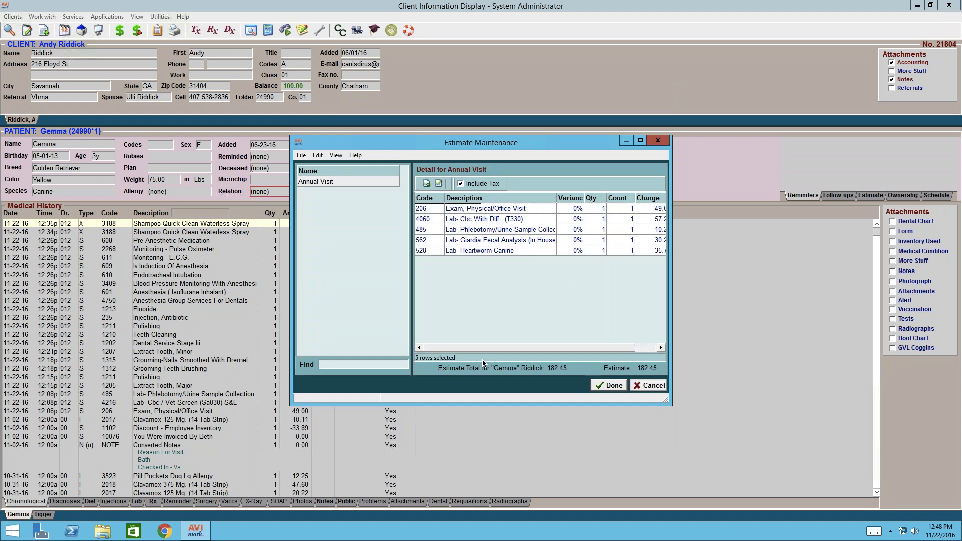
Set the variance of the estimate's Exam, Physical/Office Visit entry to 20 percent, and save and close the estimate.
click(331, 181)
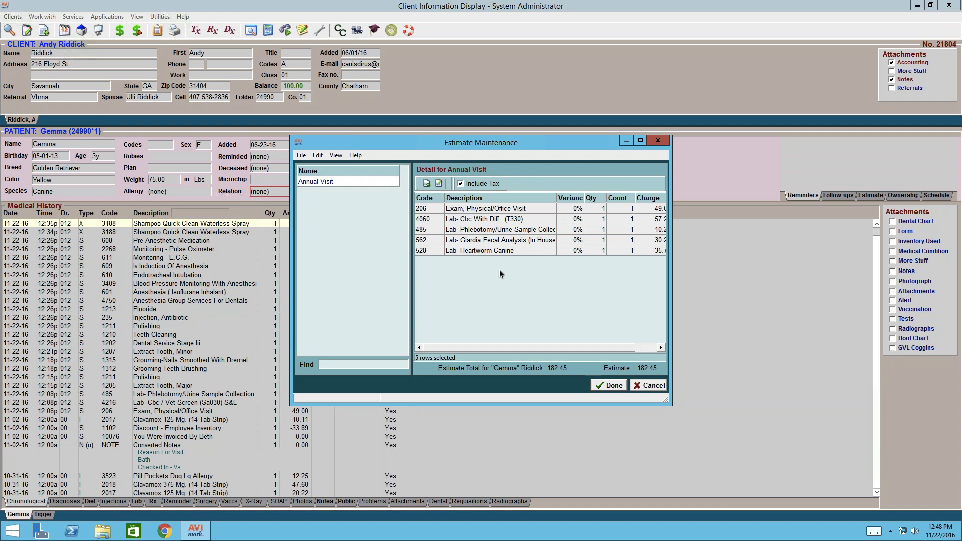
click(559, 205)
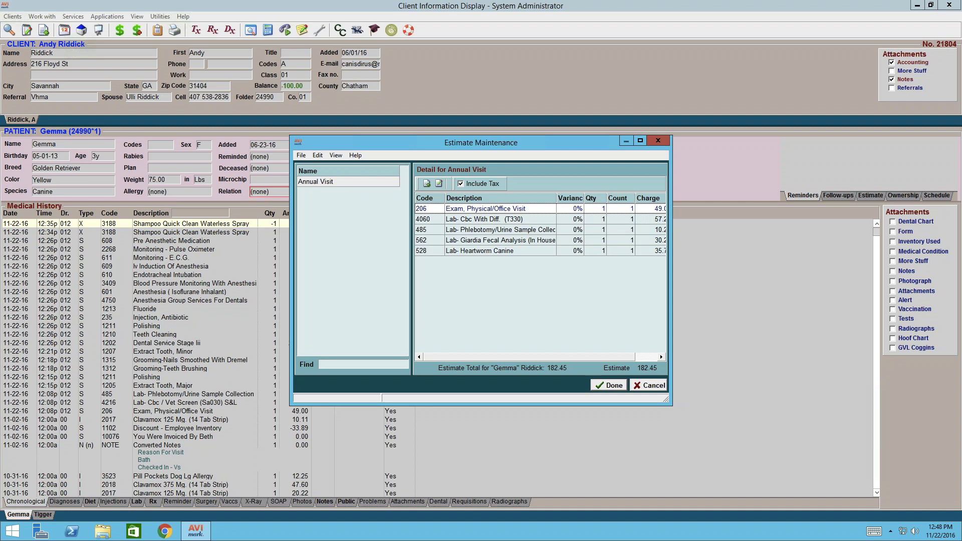
right_click(497, 212)
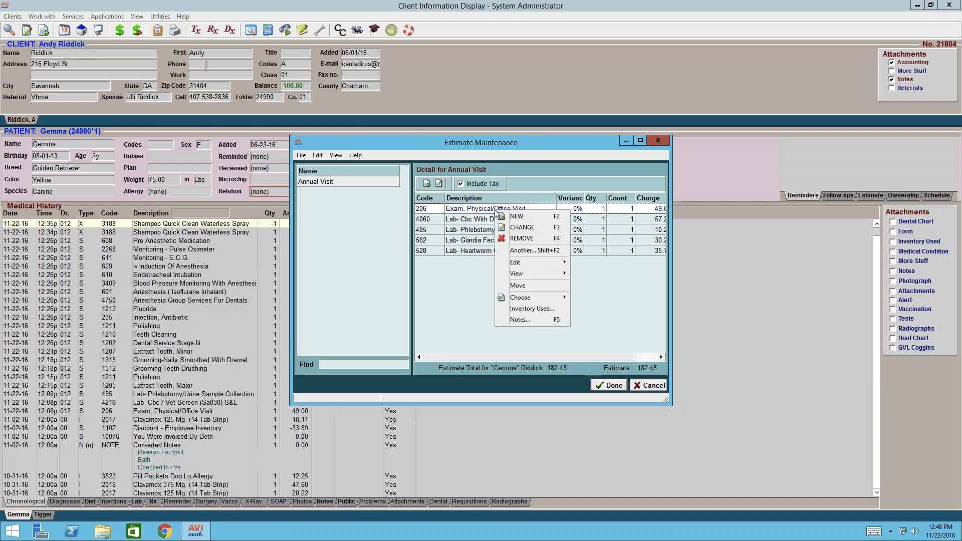
click(548, 228)
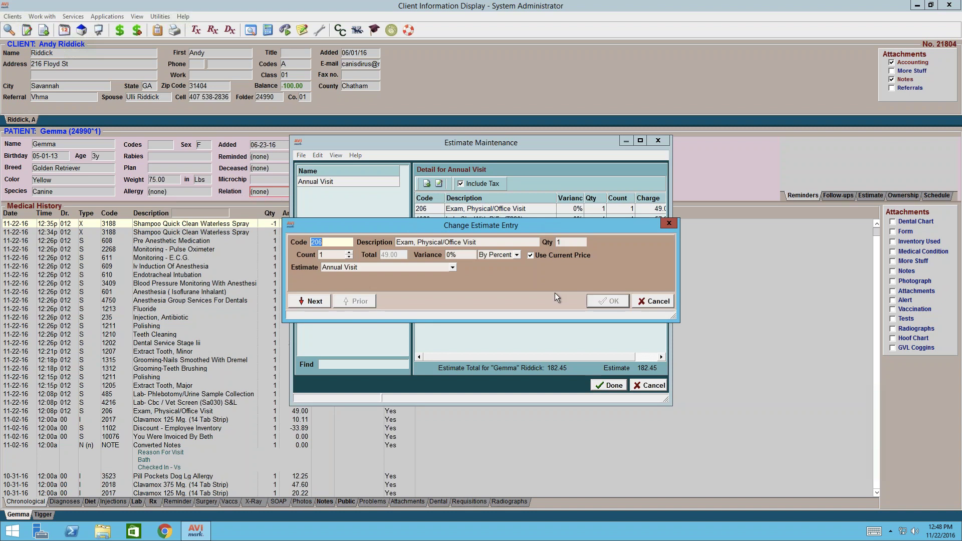
click(468, 254)
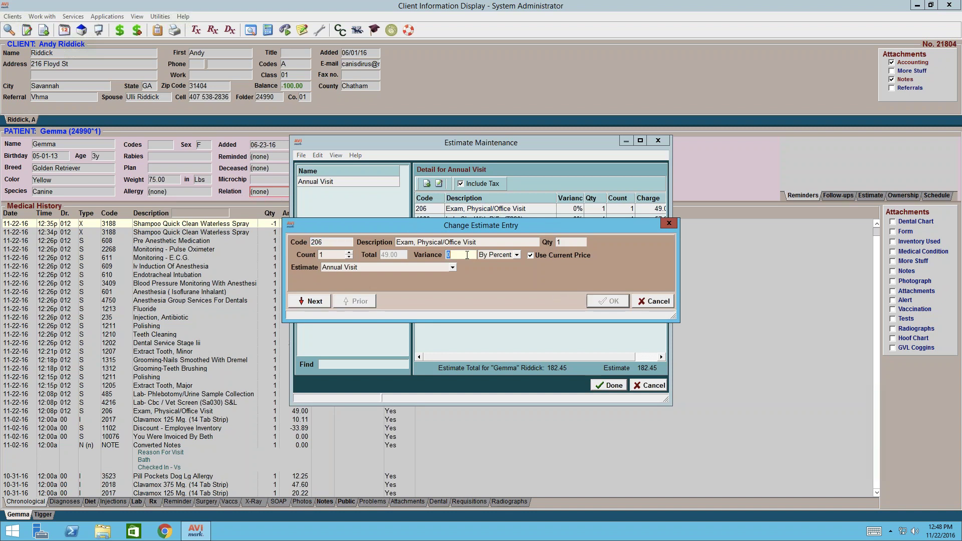
click(516, 254)
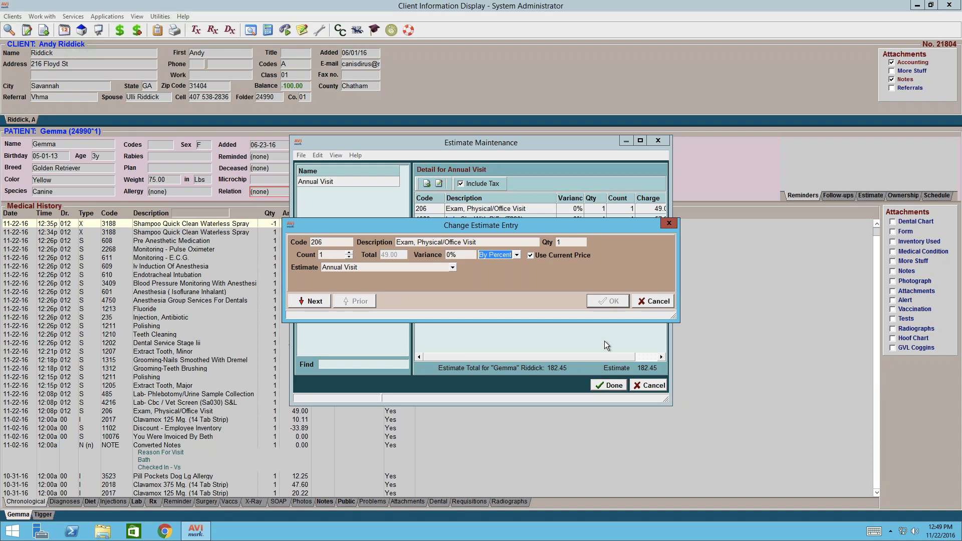
click(462, 254)
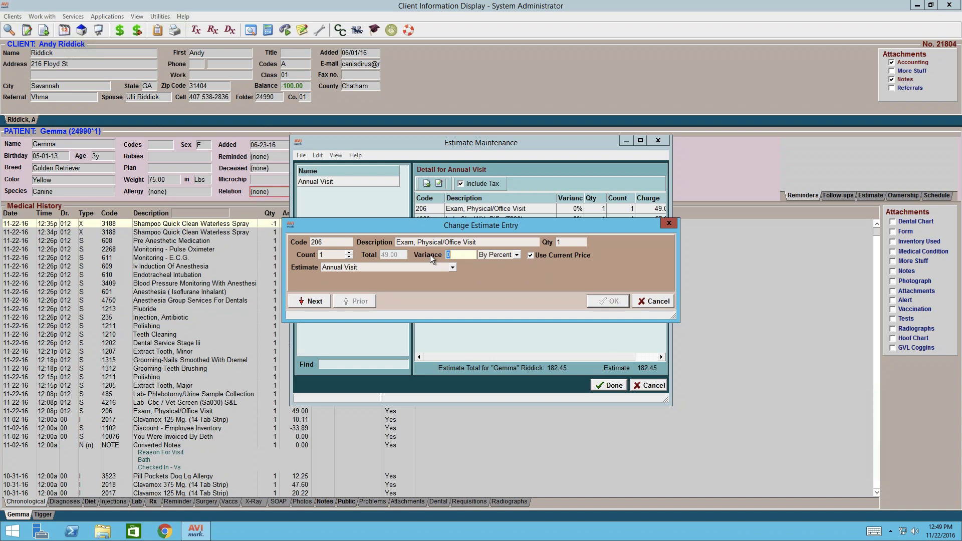
text(20)
click(603, 302)
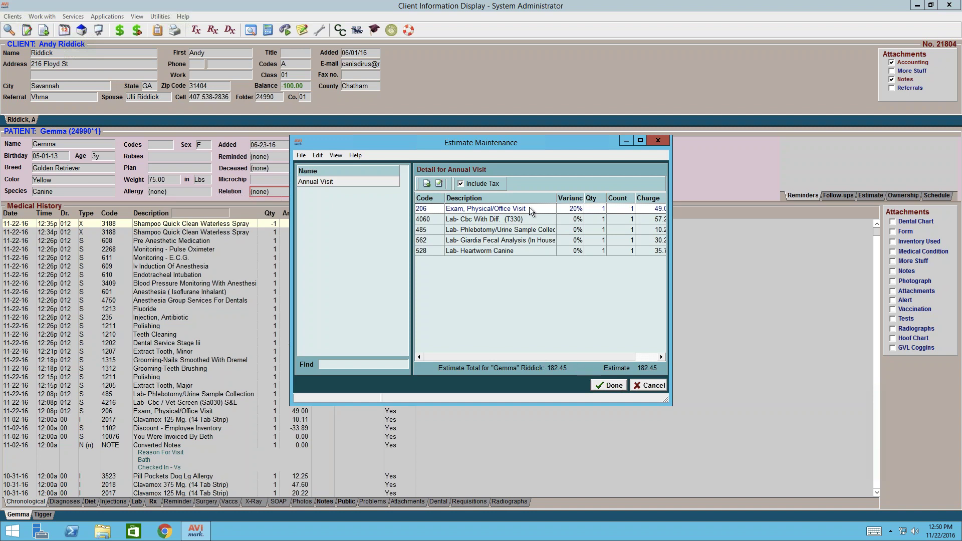
click(602, 387)
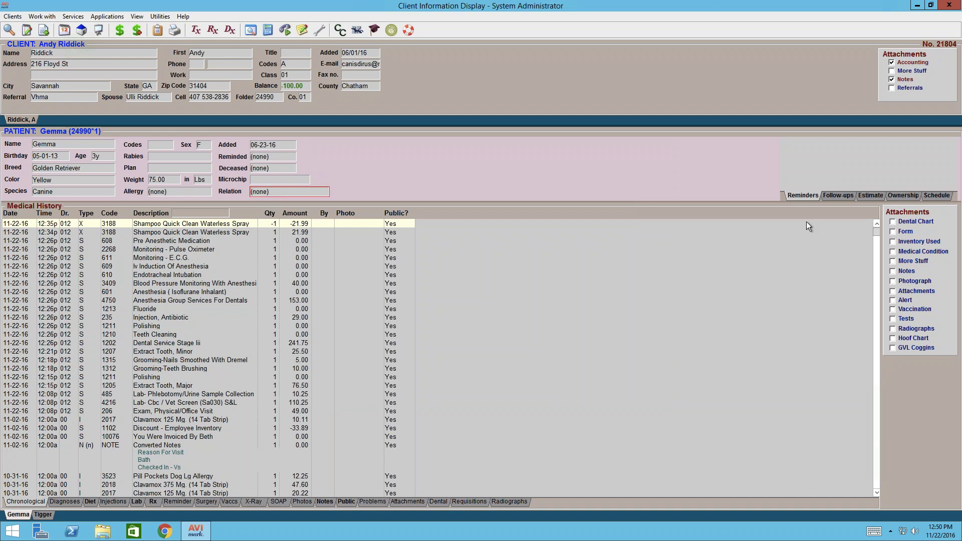
Choose the saved Annual Visit estimate for Gemma and add it to the patient's estimates.
click(867, 199)
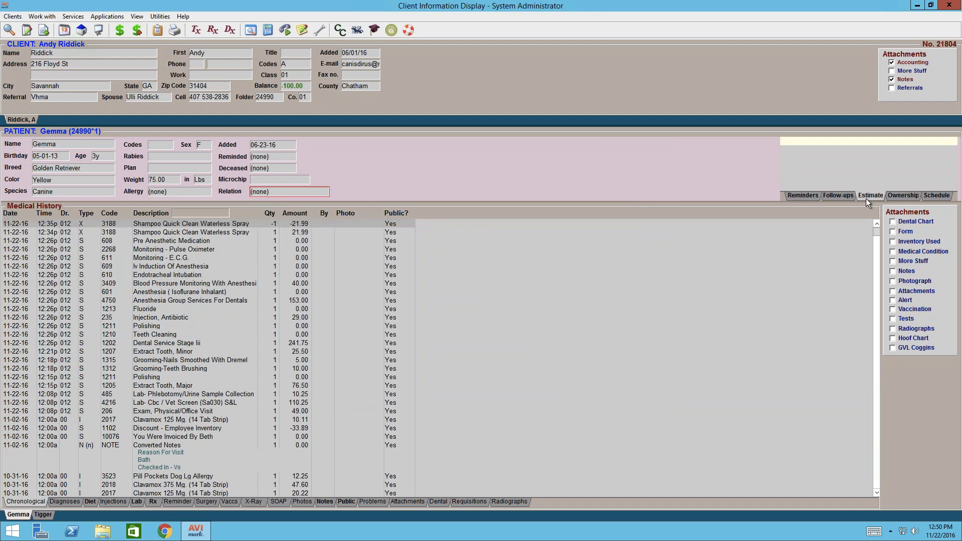
right_click(860, 156)
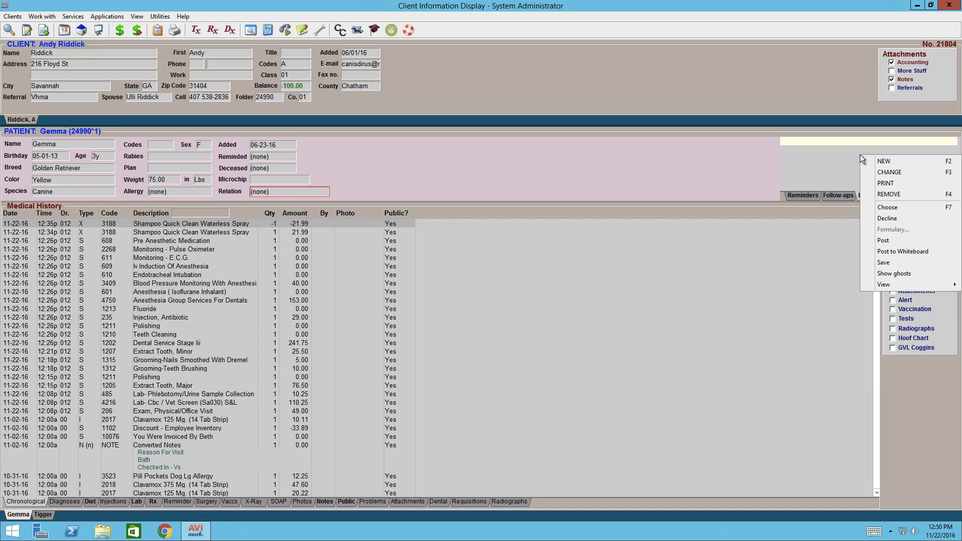
click(932, 207)
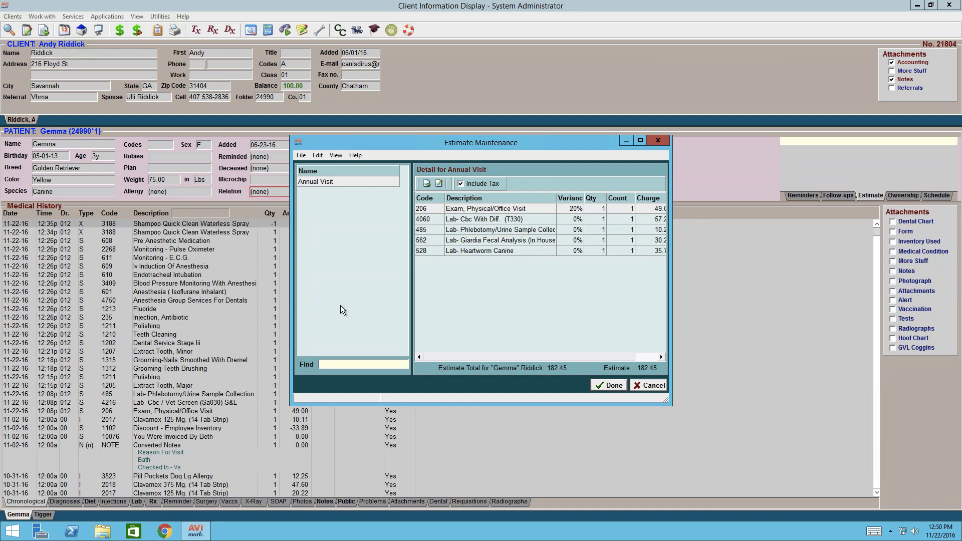
click(338, 181)
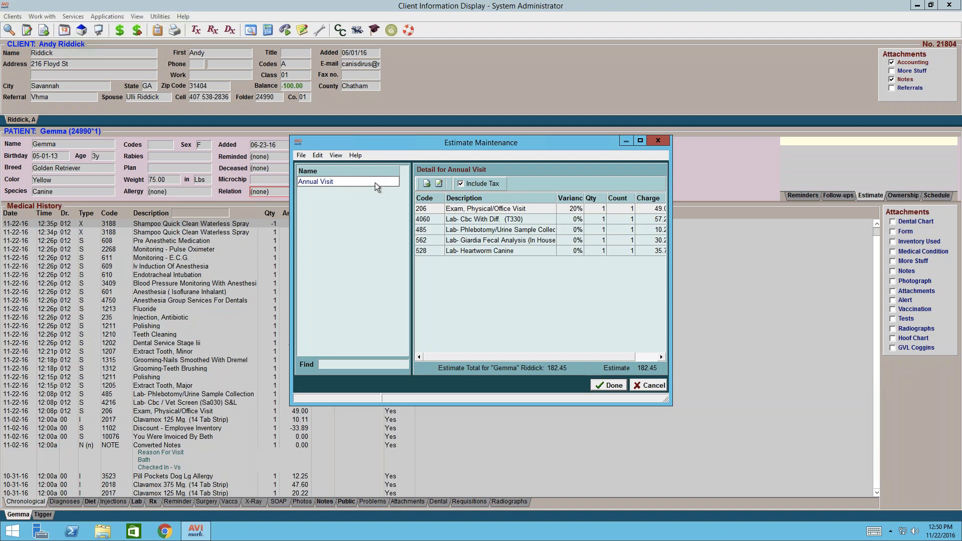
click(606, 387)
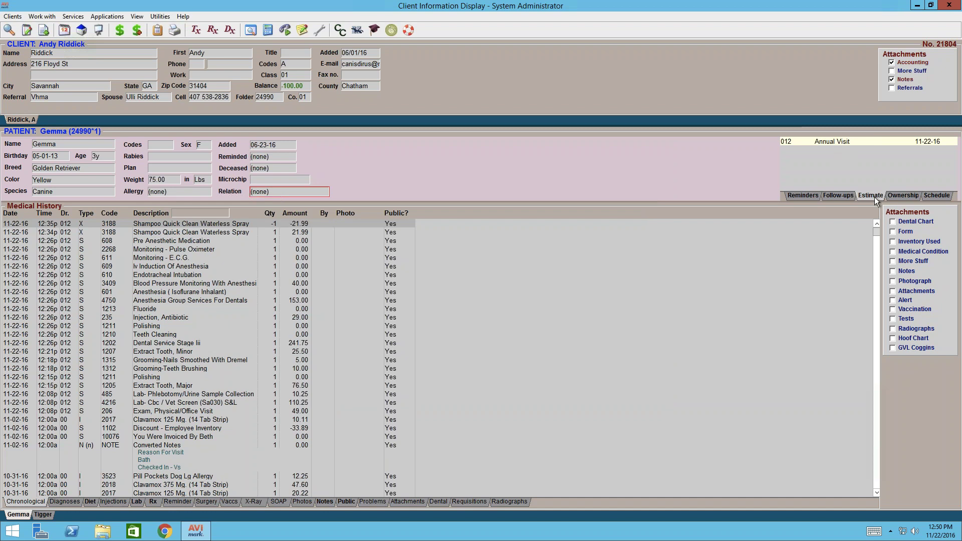
Open Gemma's Annual Visit estimate and set it to expire in 30 days.
click(847, 142)
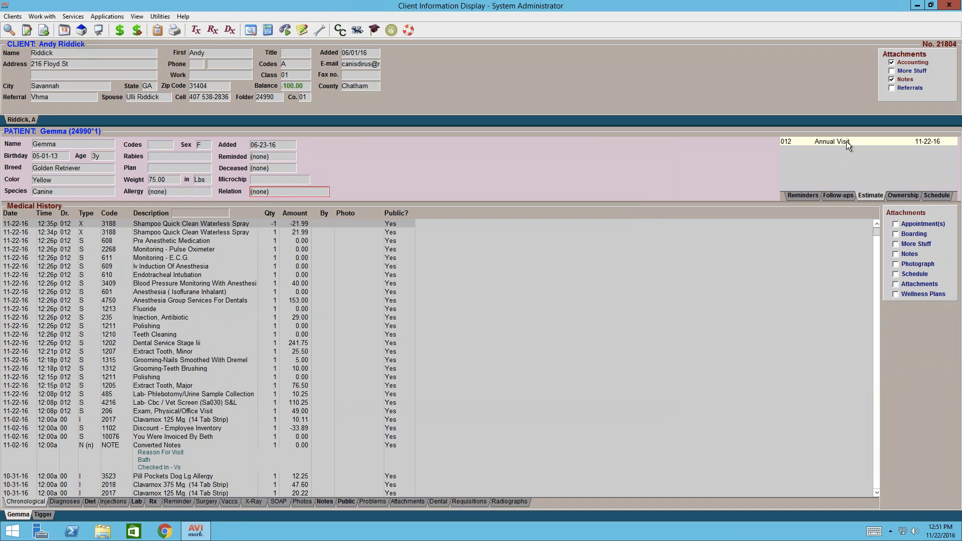
double_click(847, 141)
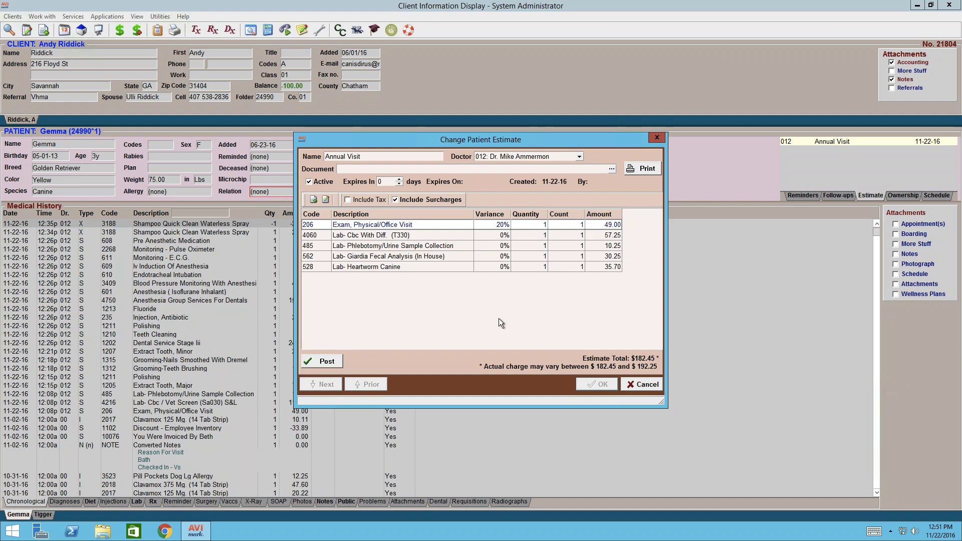
click(406, 236)
right_click(406, 236)
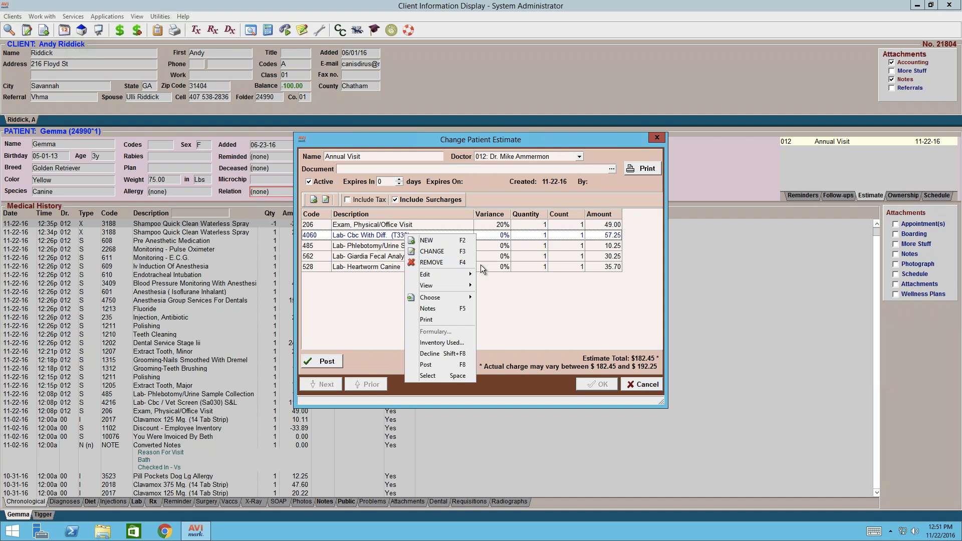
mouse_move(464, 300)
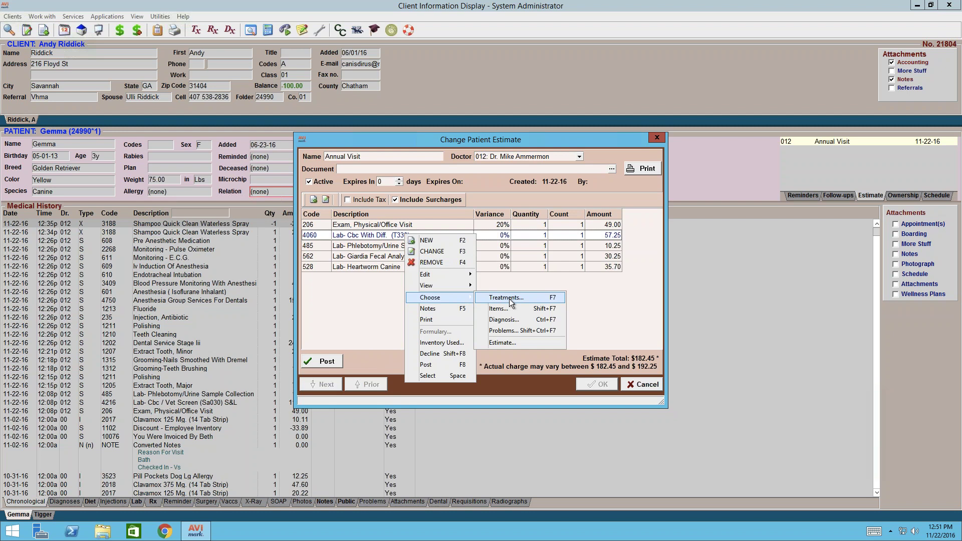
click(562, 258)
click(562, 258)
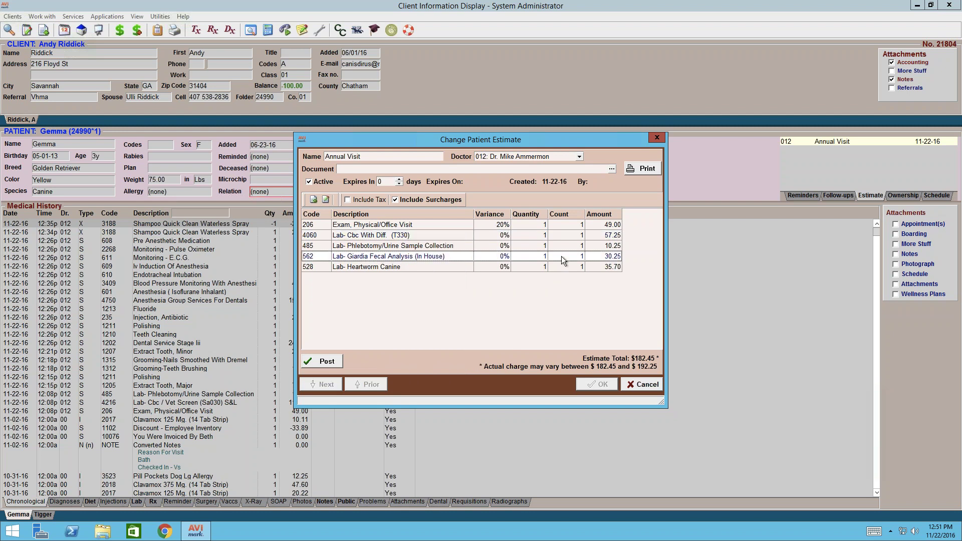
click(498, 230)
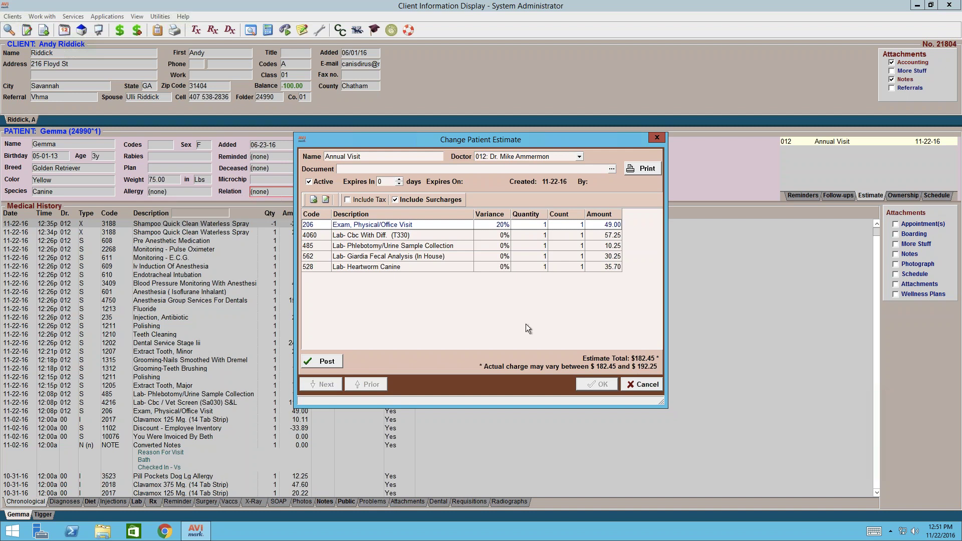
click(381, 182)
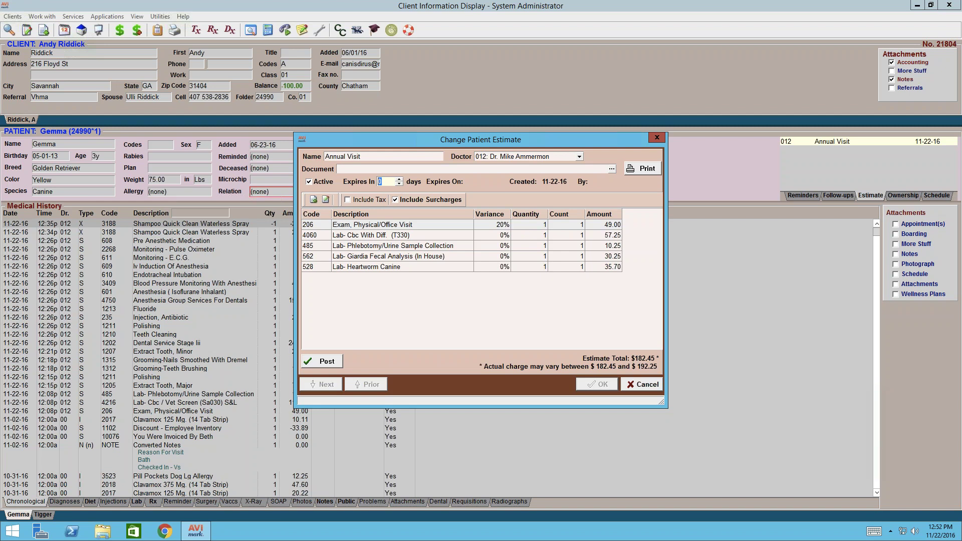
text(30)
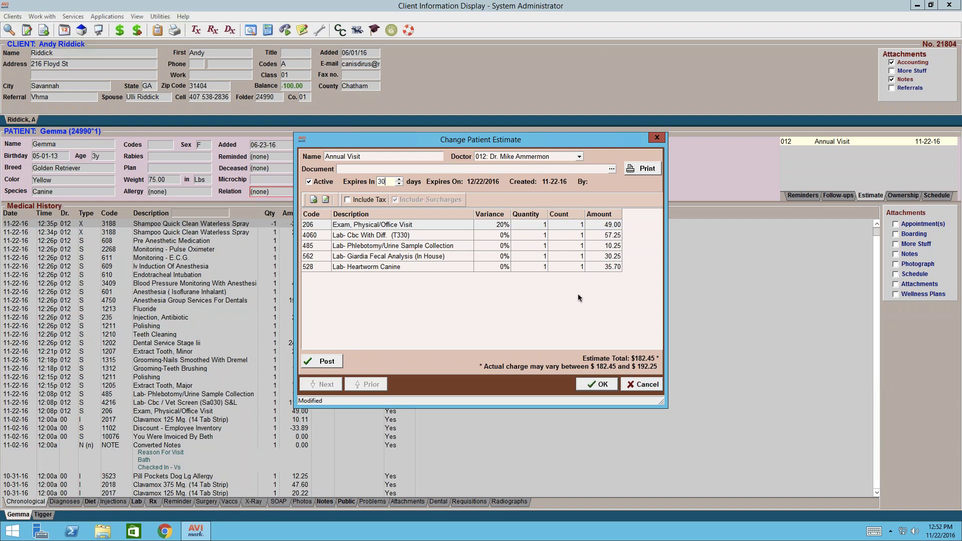
Preview the Annual Visit estimate with the ESTIMATE document, close the preview, and save the estimate with its changes.
click(637, 169)
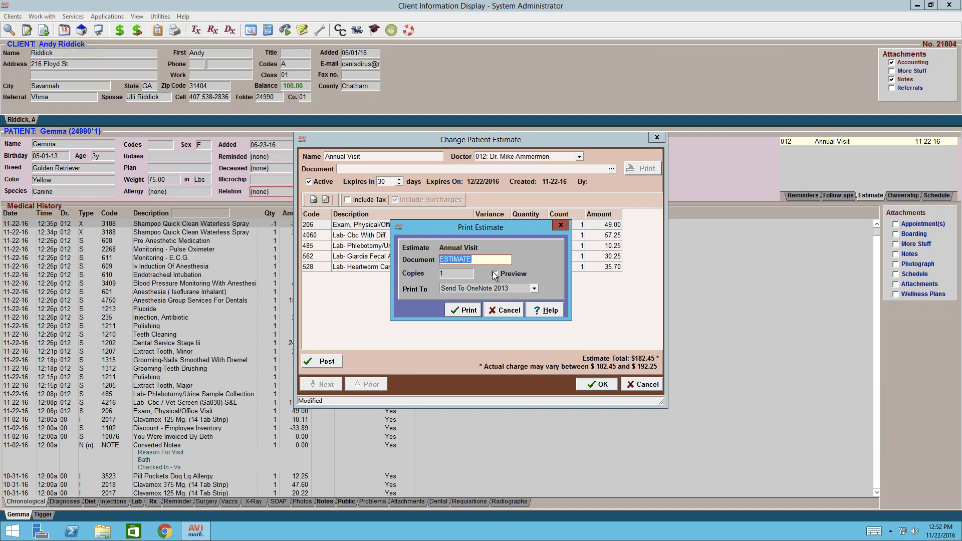
click(495, 274)
click(465, 311)
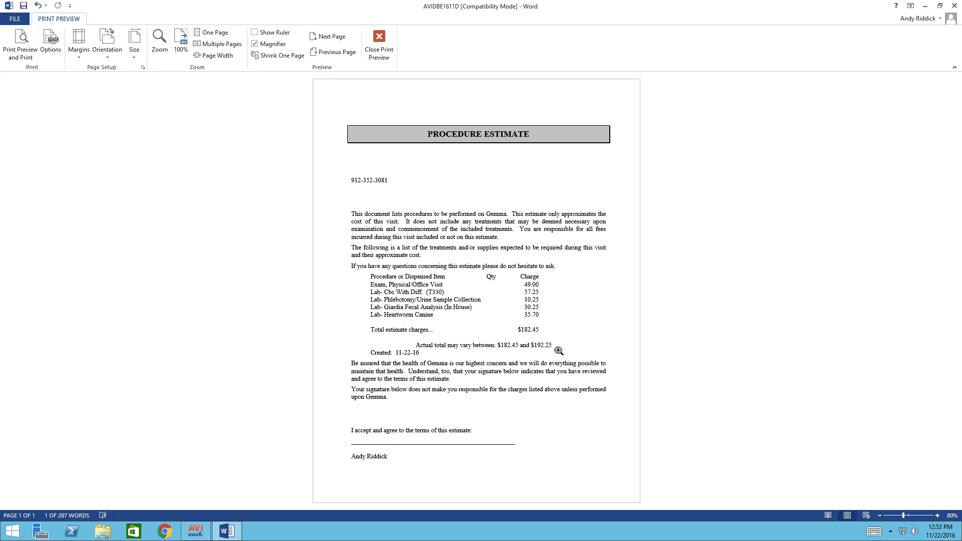
click(955, 8)
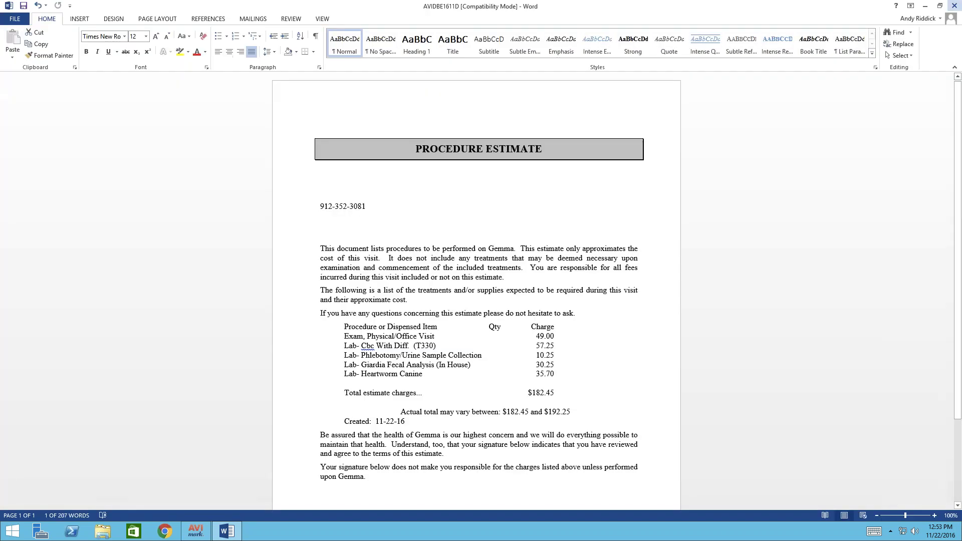
click(955, 7)
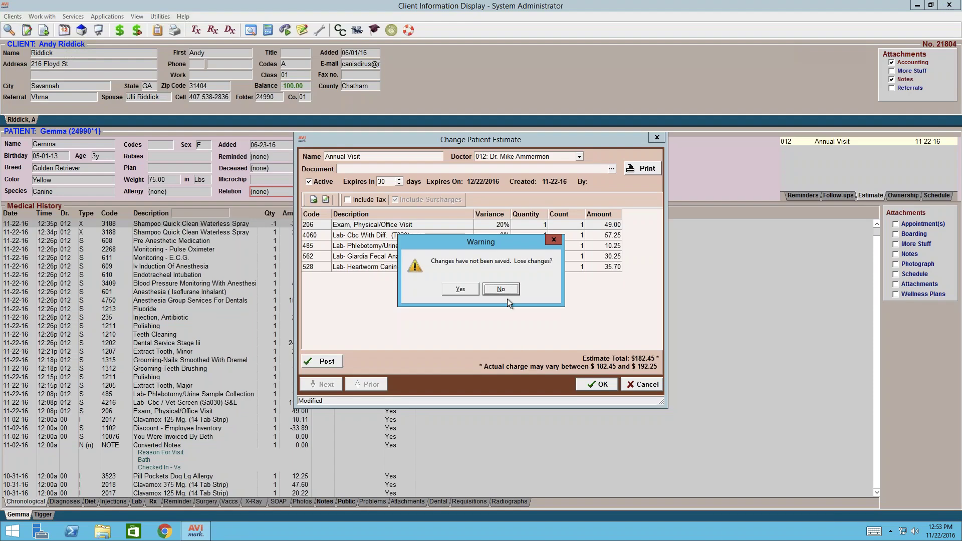
click(496, 289)
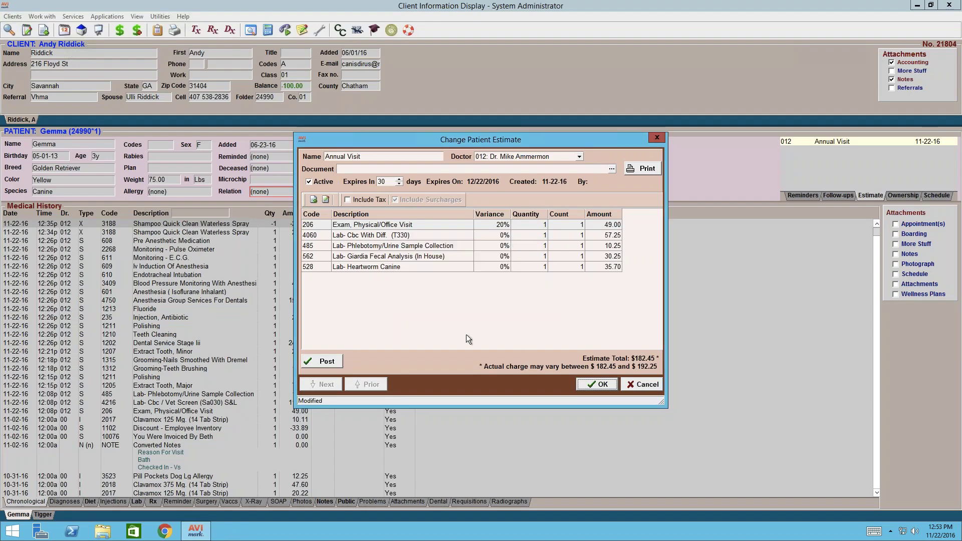
click(600, 385)
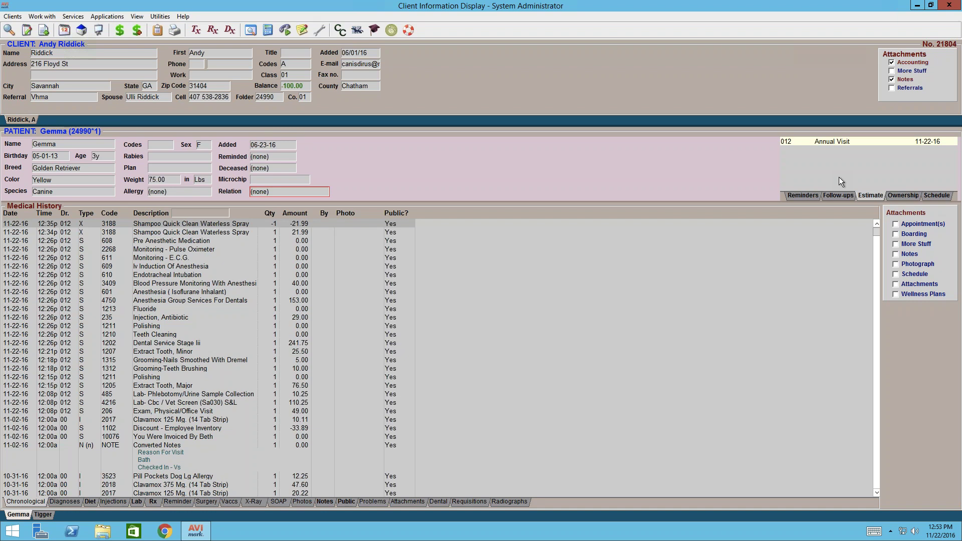
Post the Annual Visit estimate to Gemma's medical history.
right_click(837, 142)
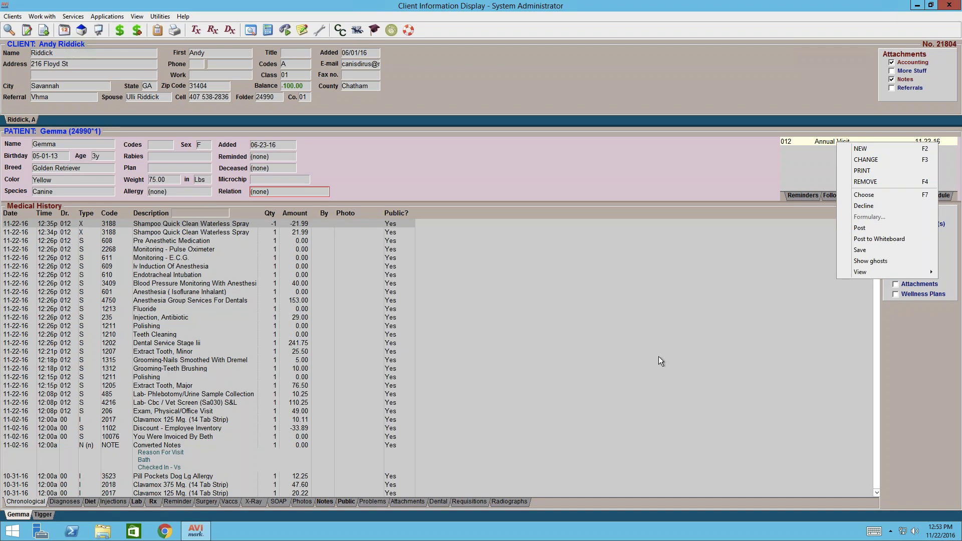
click(875, 228)
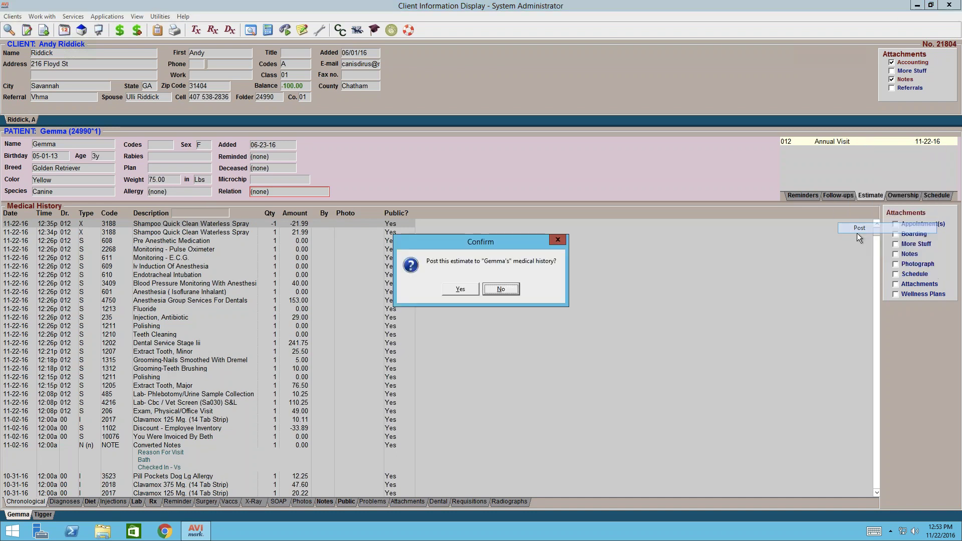
click(458, 290)
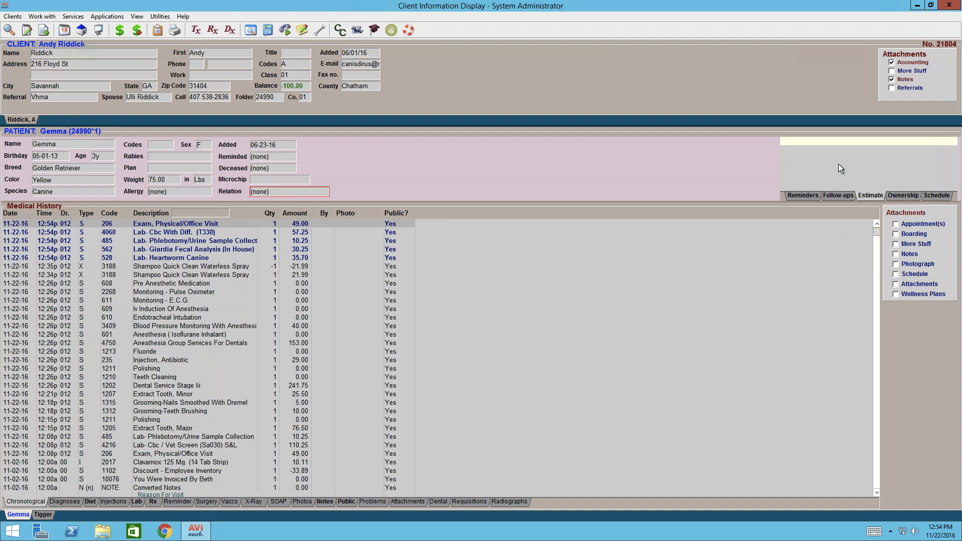
Choose the Annual Visit estimate for Gemma a second time after posting the first one.
right_click(834, 141)
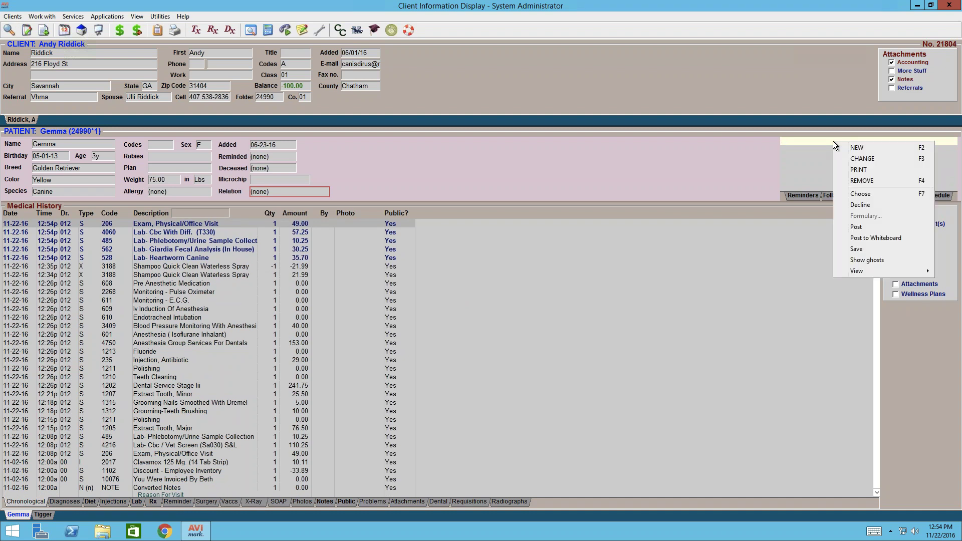
click(871, 194)
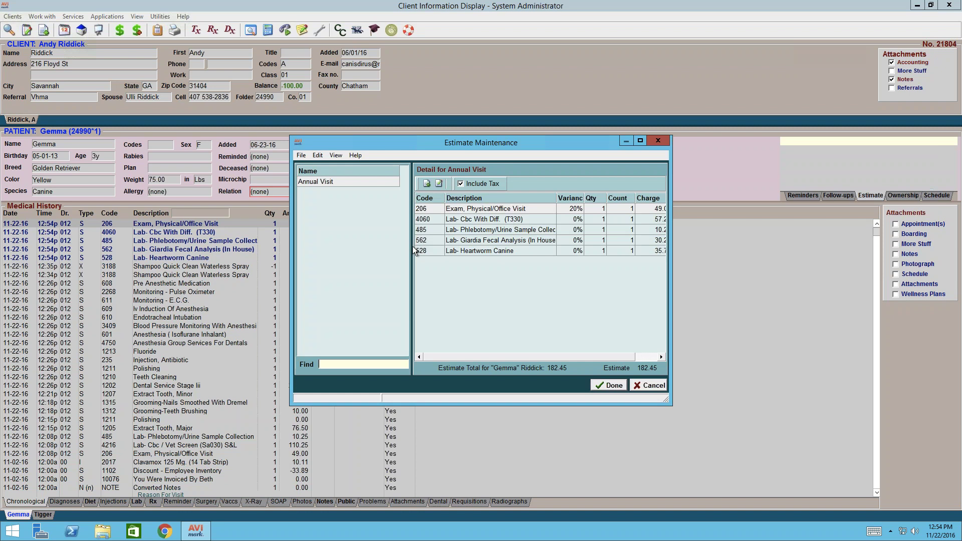
click(345, 185)
click(601, 390)
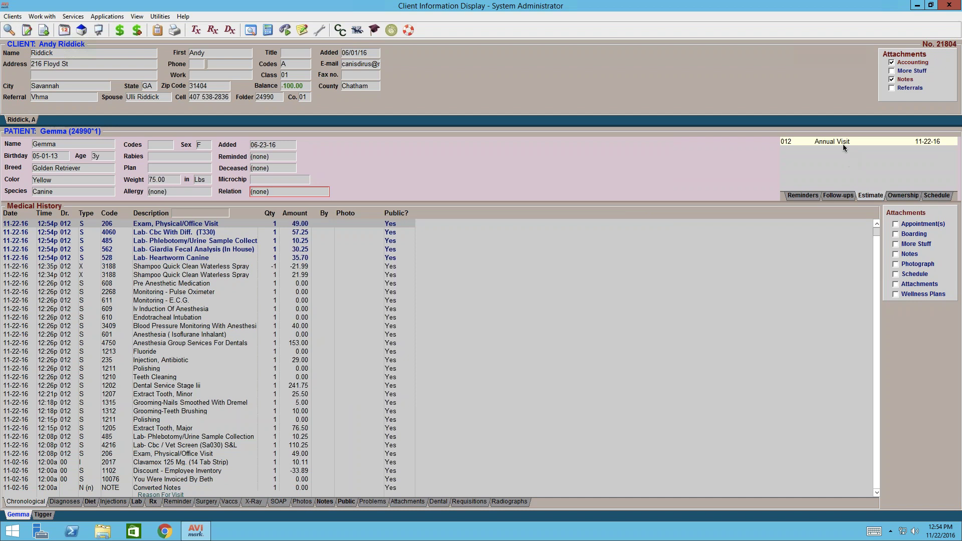
Decline the second Annual Visit estimate, recording it in Gemma's medical history and allowing every already posted entry to post again.
right_click(843, 143)
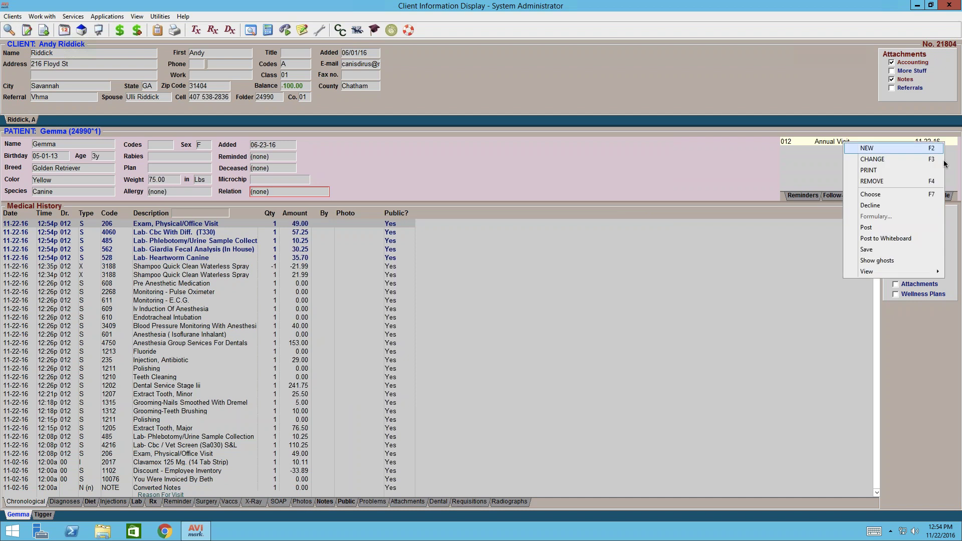
click(902, 205)
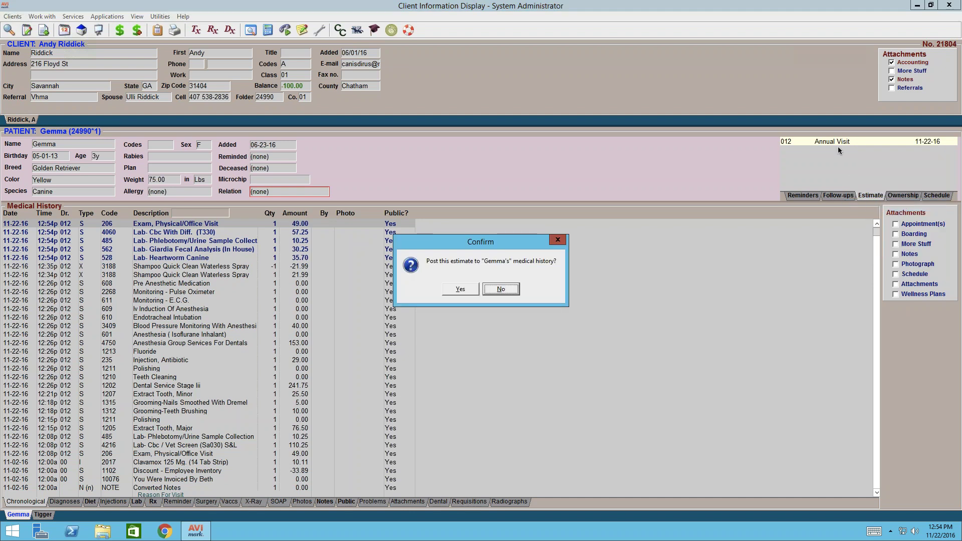
click(458, 290)
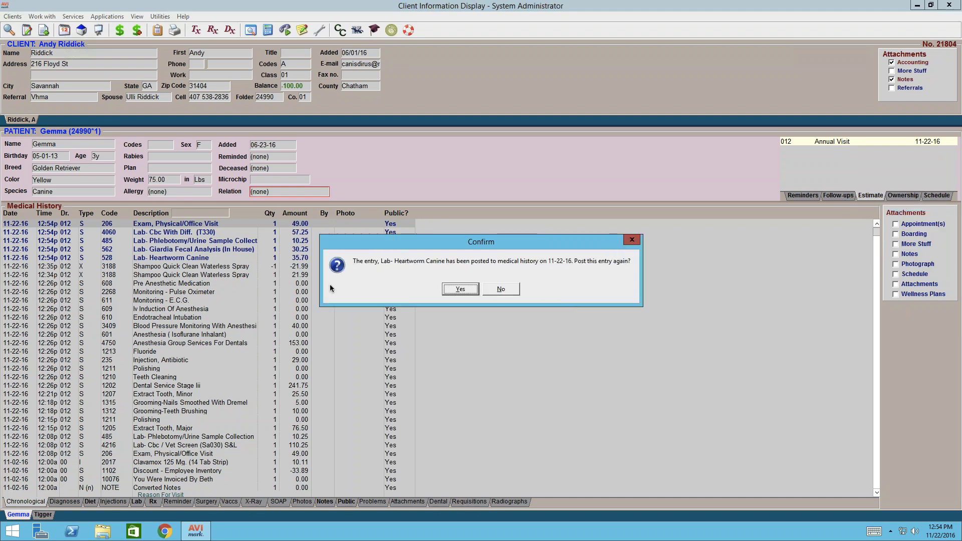
click(449, 289)
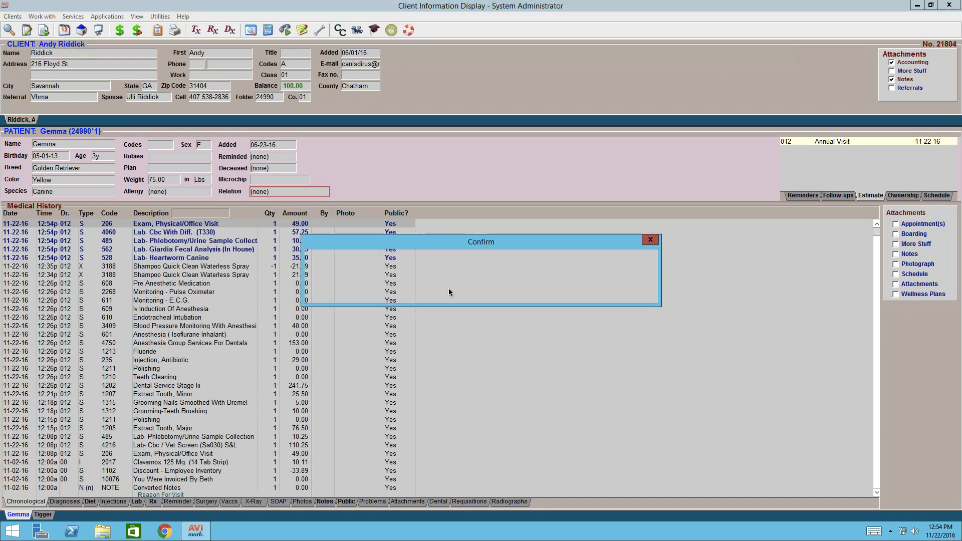
click(450, 288)
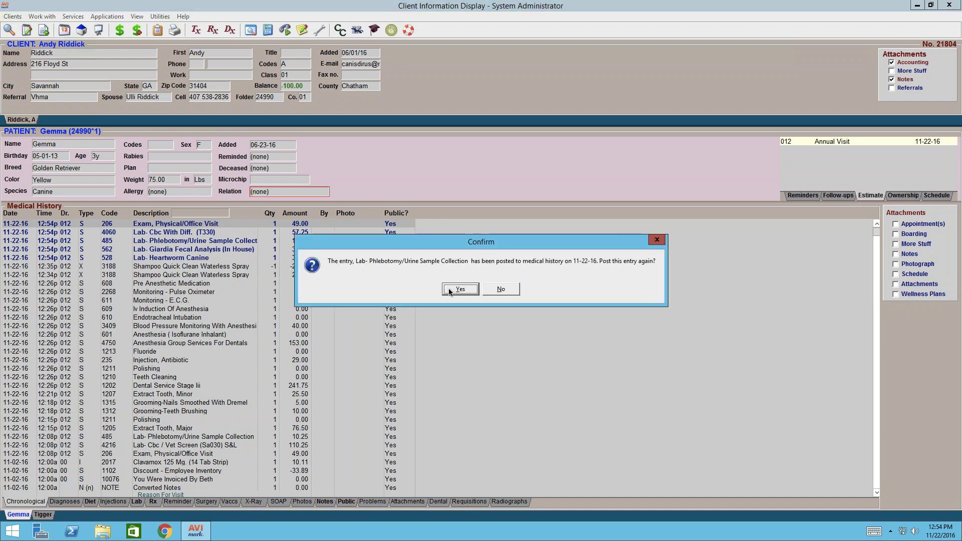
click(449, 288)
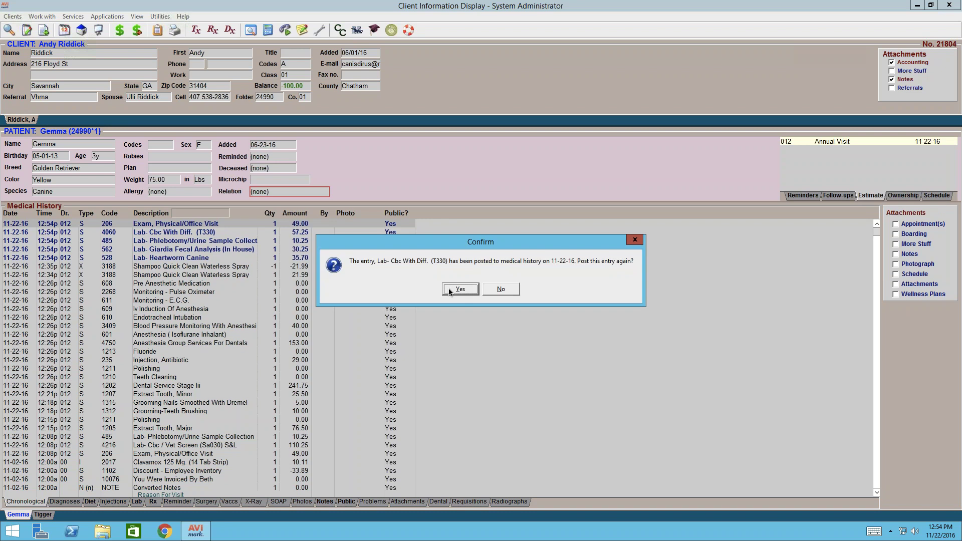
click(450, 288)
click(449, 287)
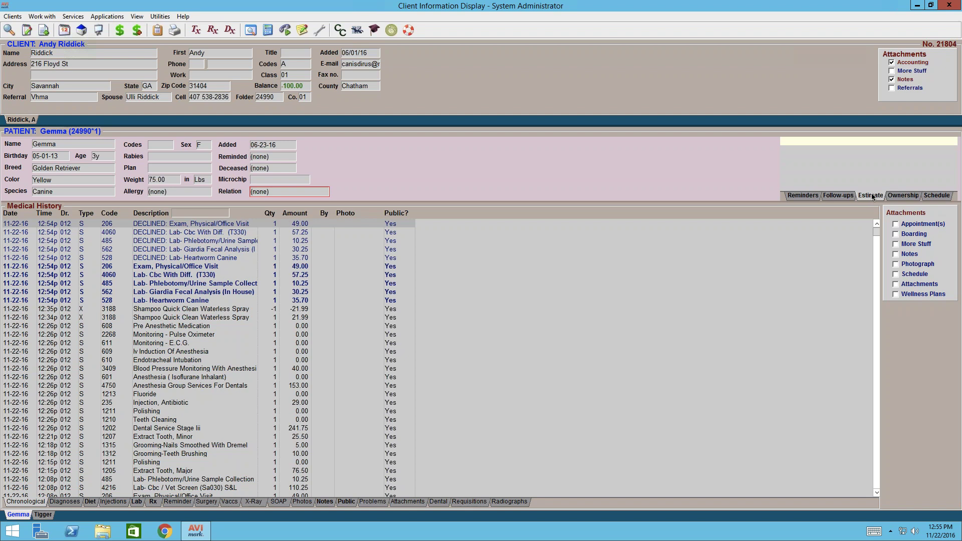
Show ghosts in Gemma's estimate list to bring up the posted and declined estimates.
right_click(865, 161)
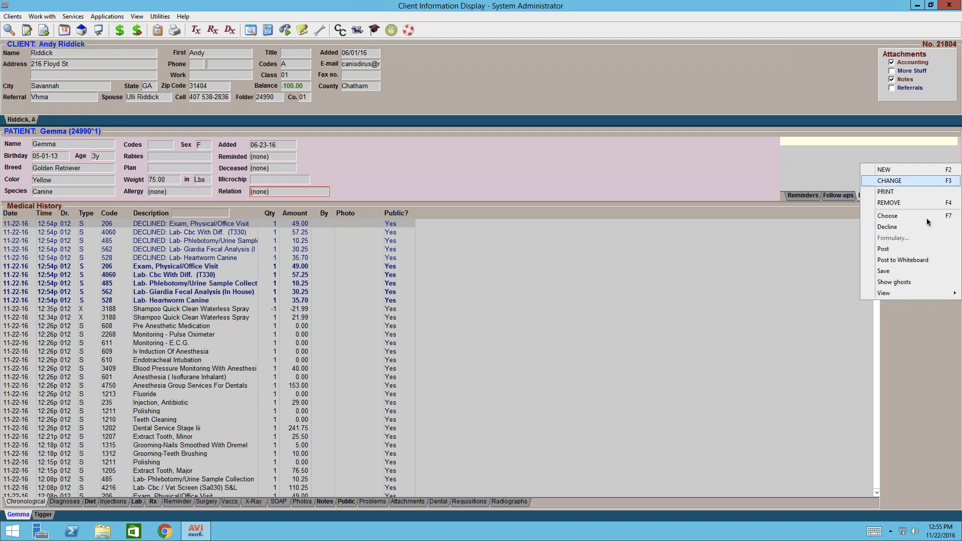
click(916, 282)
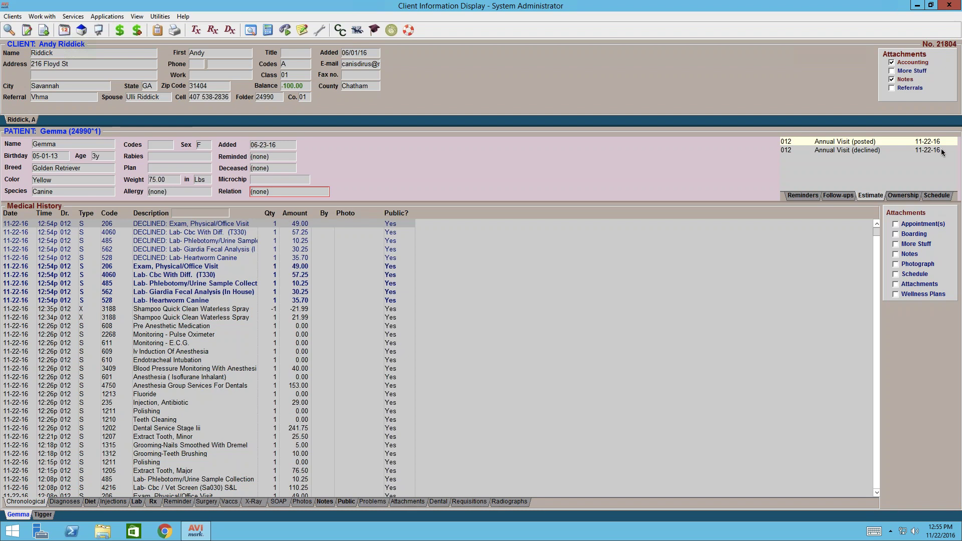
right_click(885, 161)
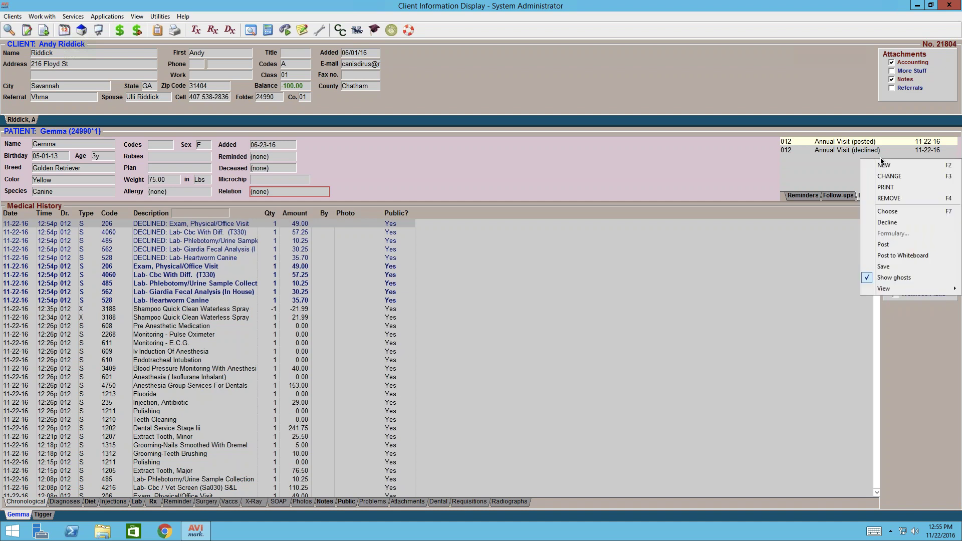
Hide the ghosts in Gemma's estimate list and create a new active estimate named HBC that expires in 3 days.
click(895, 281)
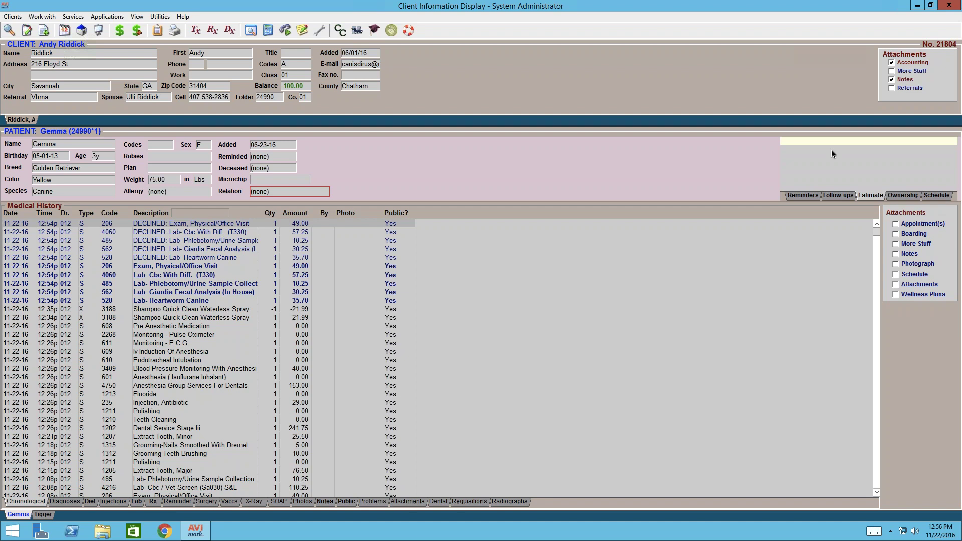
right_click(856, 143)
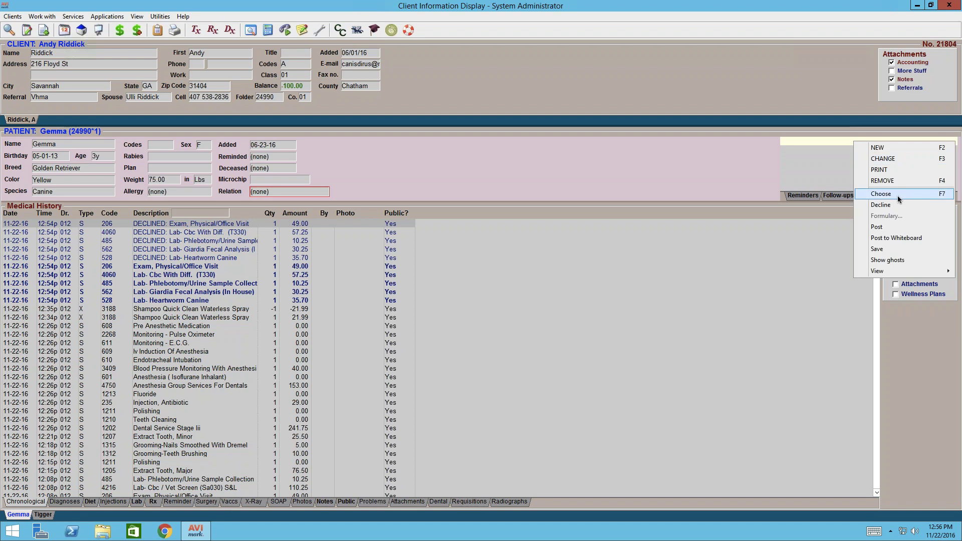
click(892, 148)
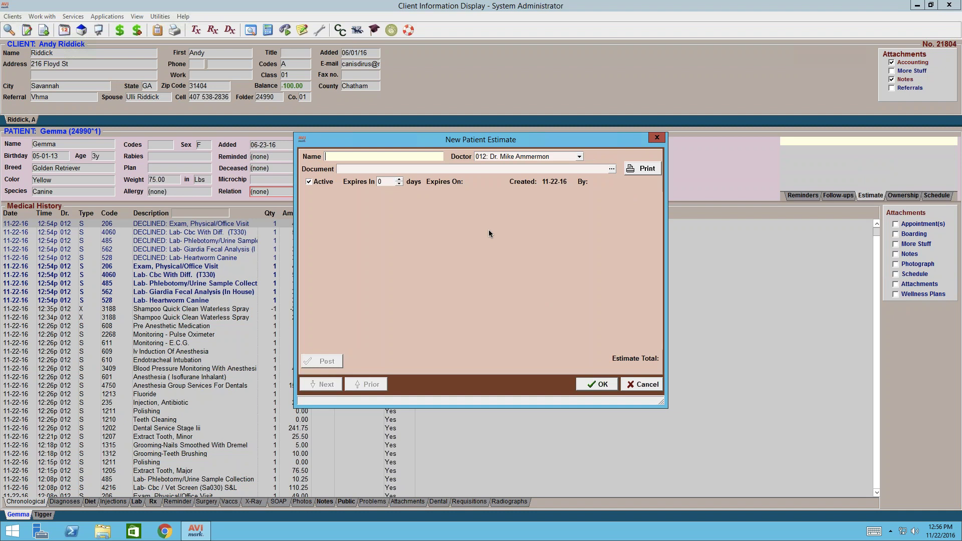
text(HBC)
click(386, 181)
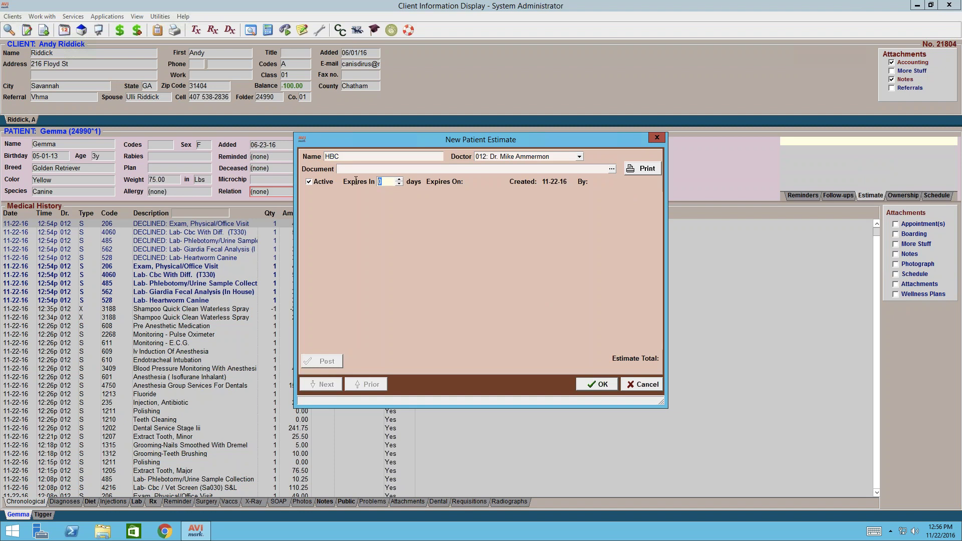
text(30)
key(BackSpace)
key(BackSpace)
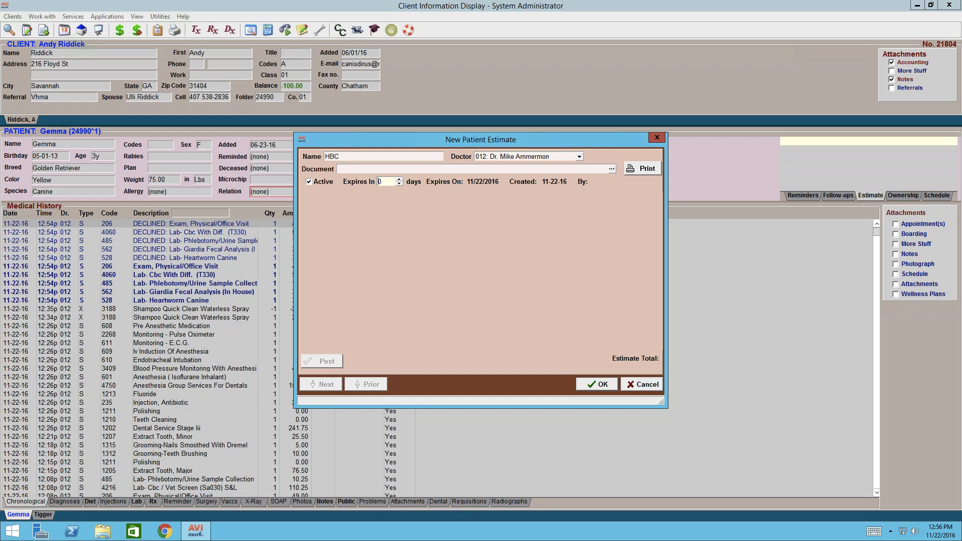
text(3)
key(End)
key(BackSpace)
click(595, 385)
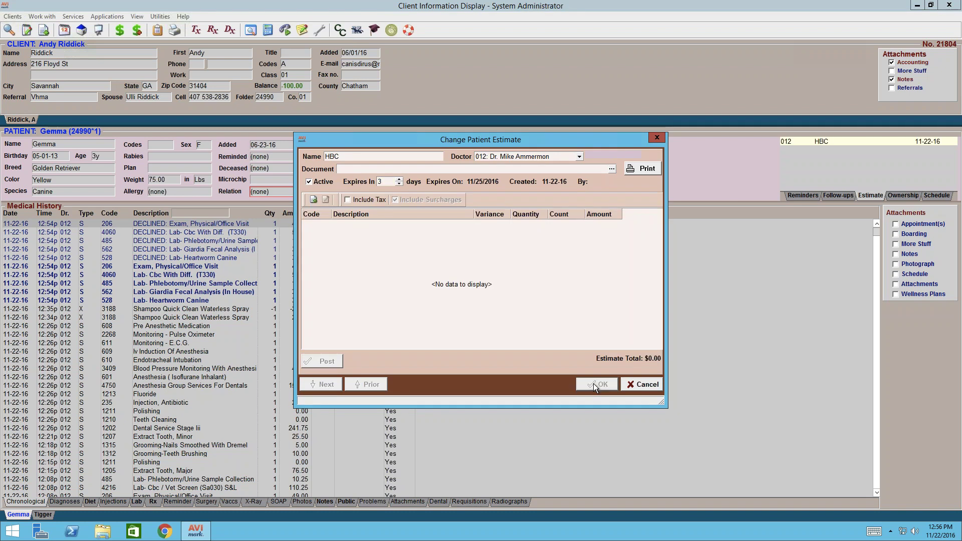
Bring up the treatment list for the HBC estimate, search it for RADI and clear the search.
right_click(428, 263)
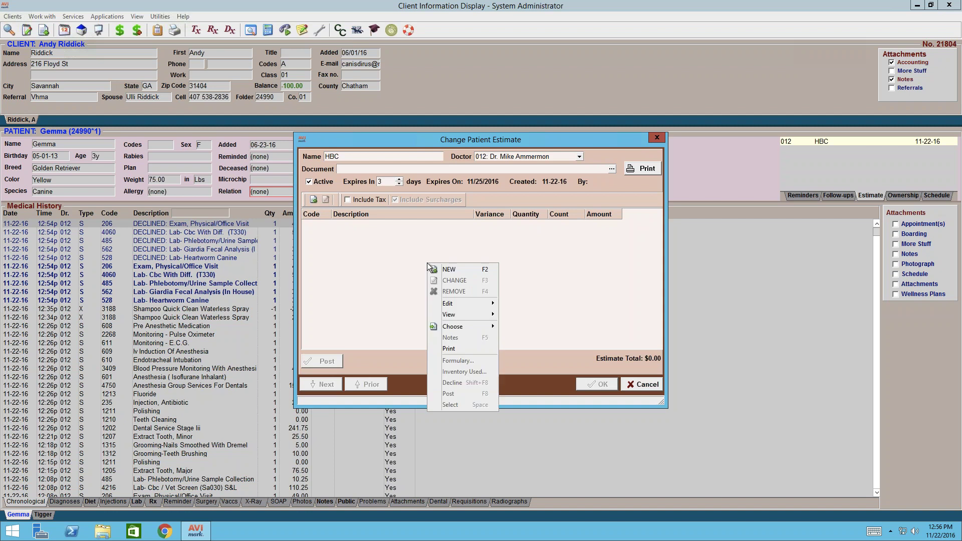
mouse_move(482, 327)
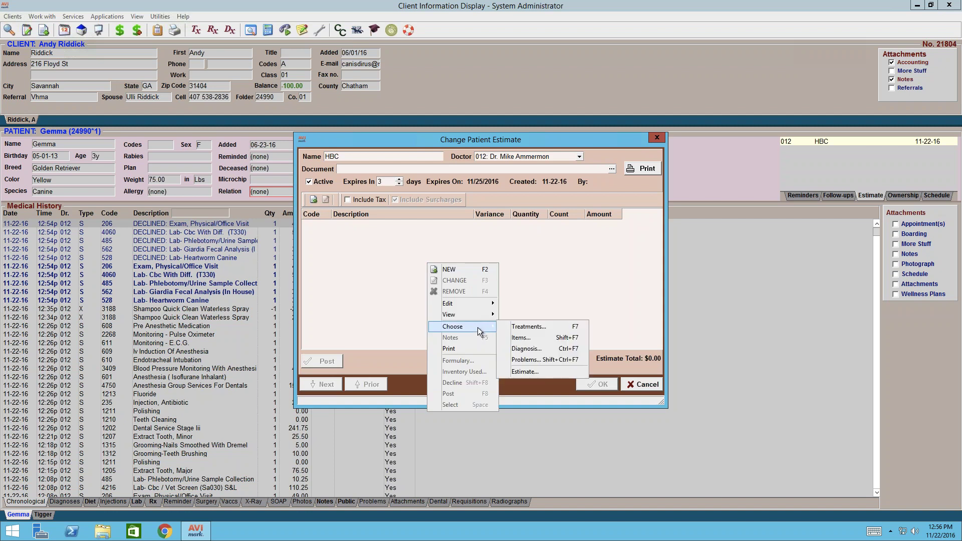
click(518, 327)
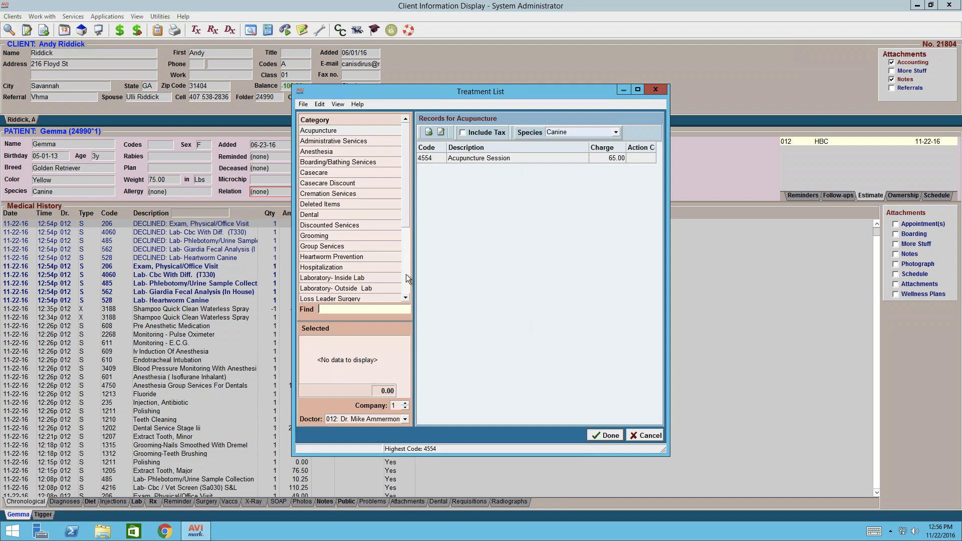
text(RADI)
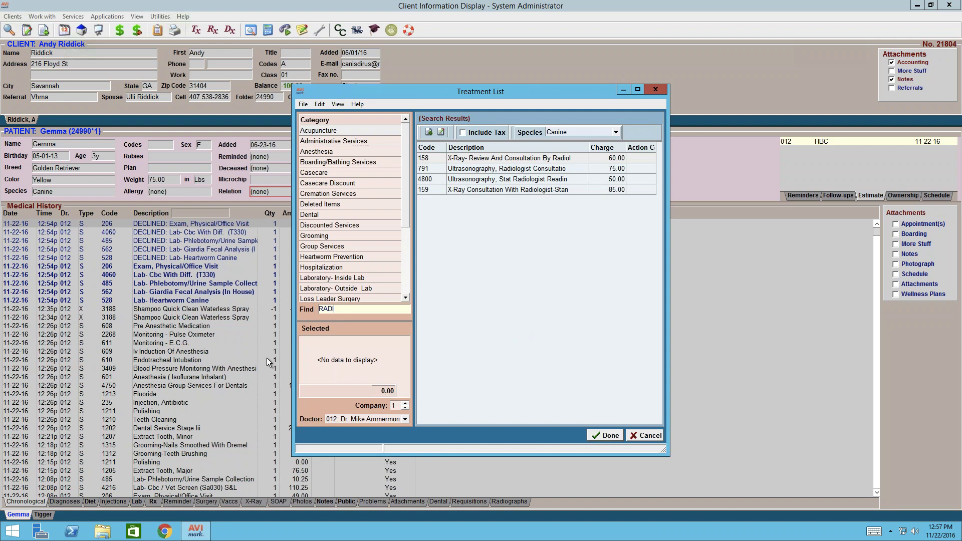
key(BackSpace)
key(BackSpace)
key(BackSpace)
key(BackSpace)
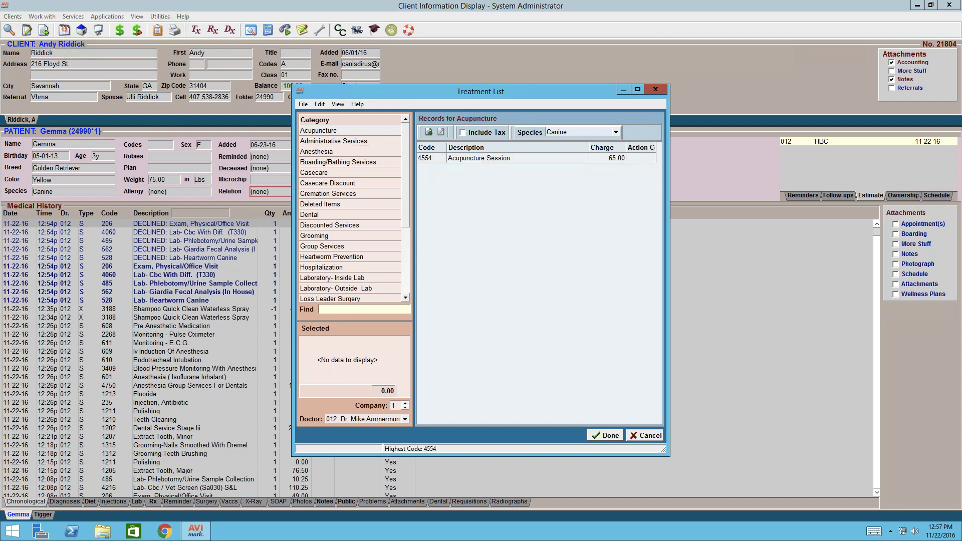
Search the treatments for X-RA and select X-Rays-Diagnostic (Three Views), removing the mistakenly selected X-Ray Study (Ofa).
text(XRAY)
key(BackSpace)
key(BackSpace)
key(BackSpace)
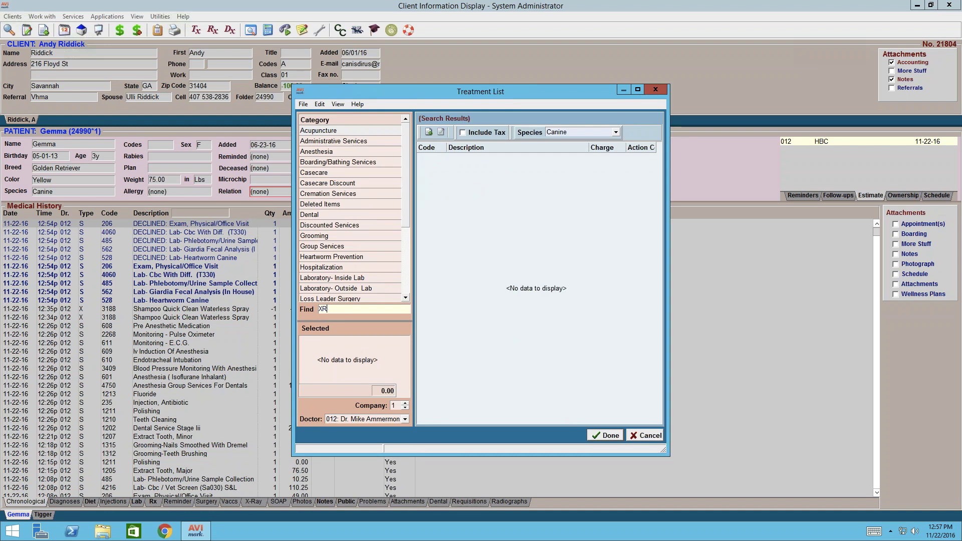
text(-RA)
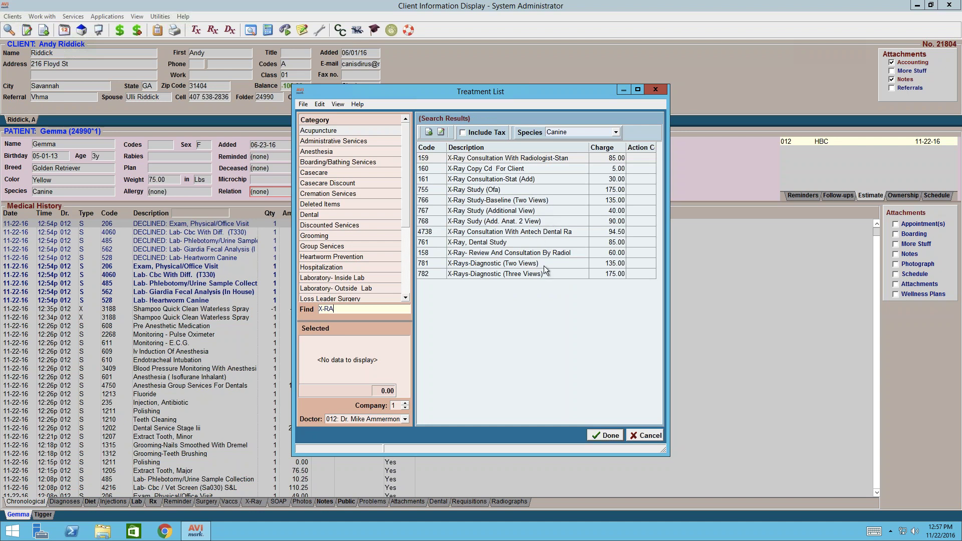
double_click(500, 189)
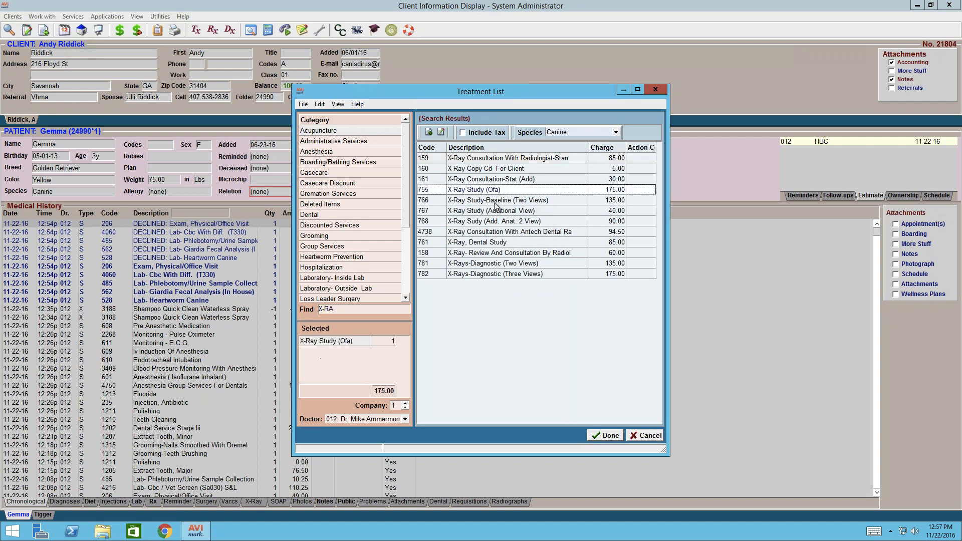
double_click(508, 275)
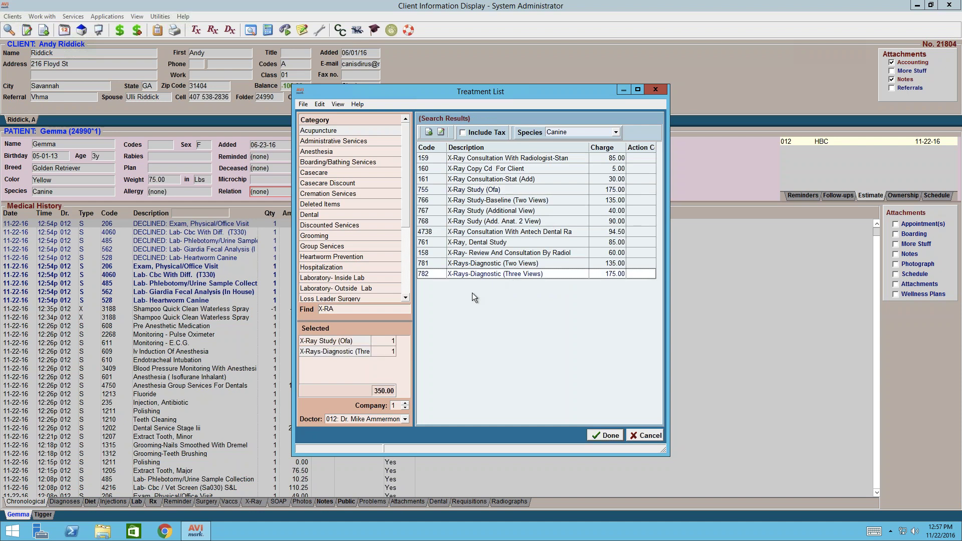
right_click(338, 340)
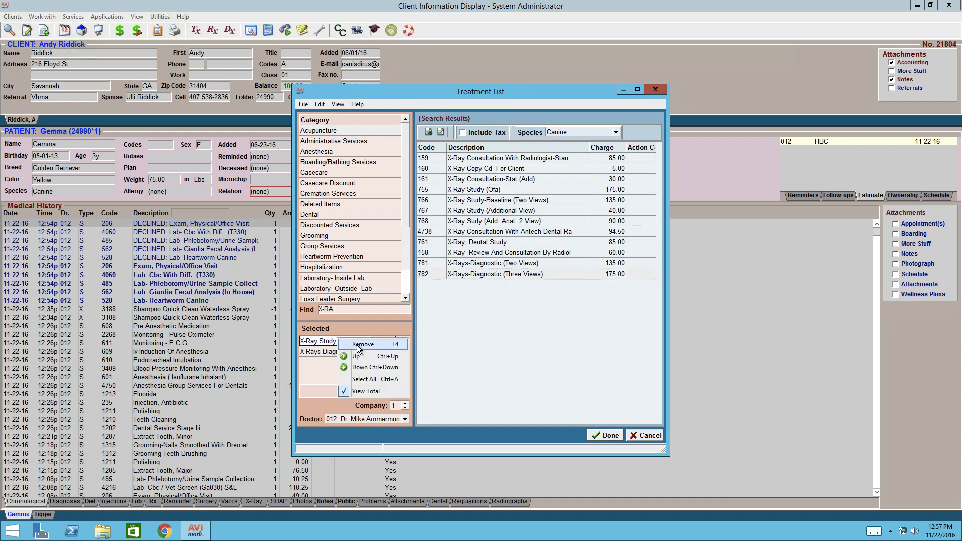
click(357, 345)
Find the Emergency Office Call treatment with EMER, select it and add the selected treatments to the HBC estimate.
click(336, 309)
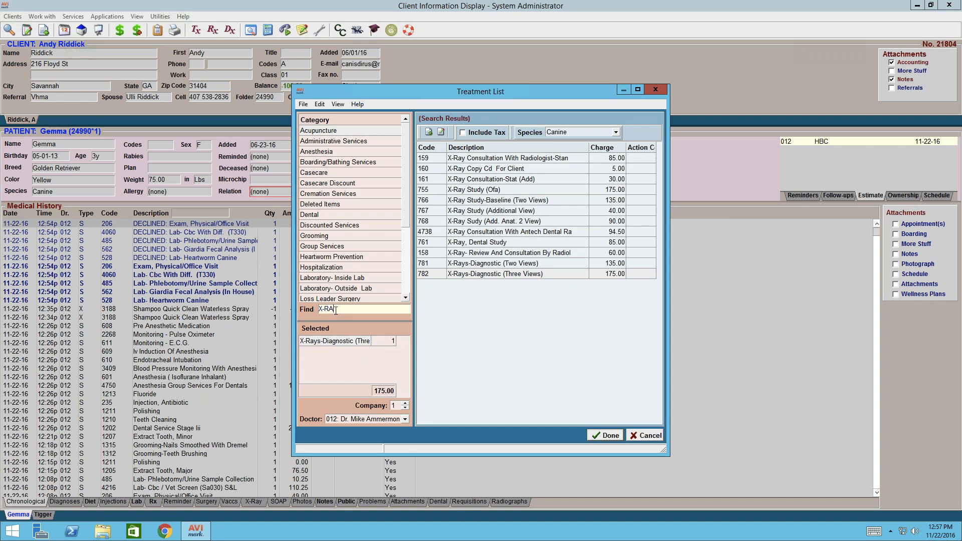
double_click(336, 309)
text(EMER)
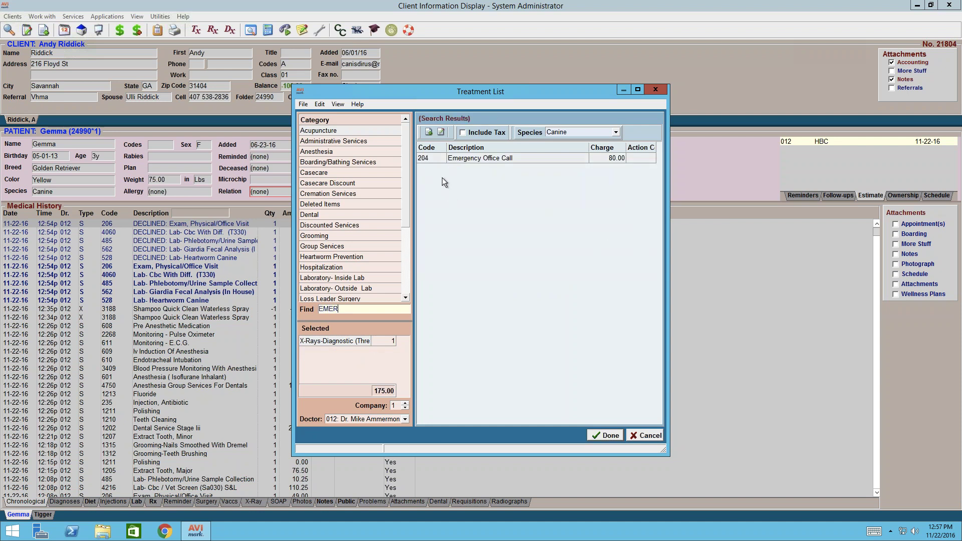
key(Return)
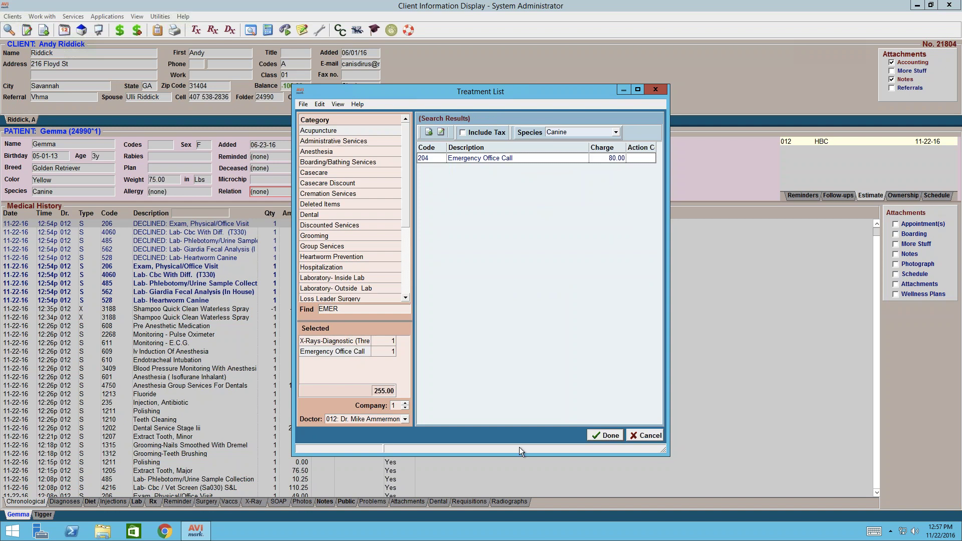
click(607, 431)
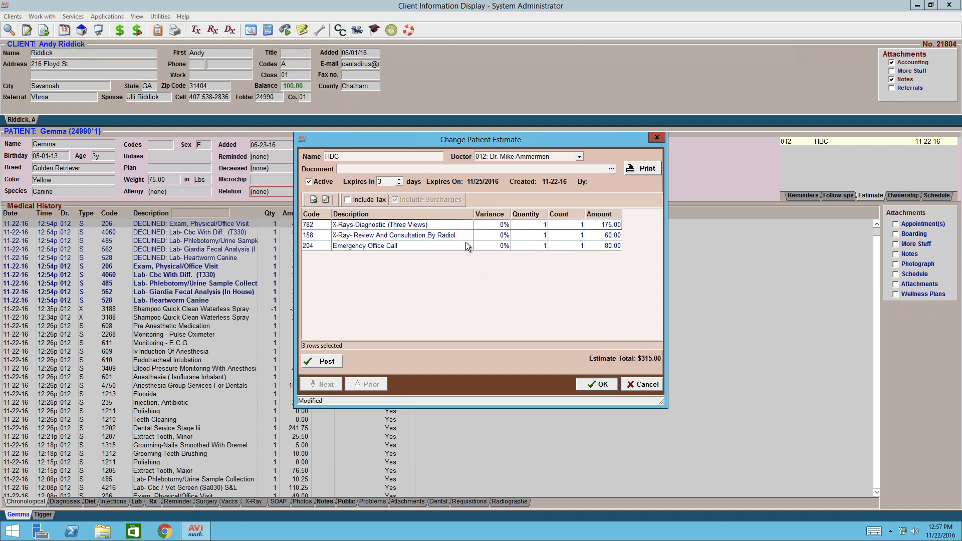
Check the change options of the X-Ray- Review And Consultation entry without editing it, and save the HBC estimate.
click(453, 236)
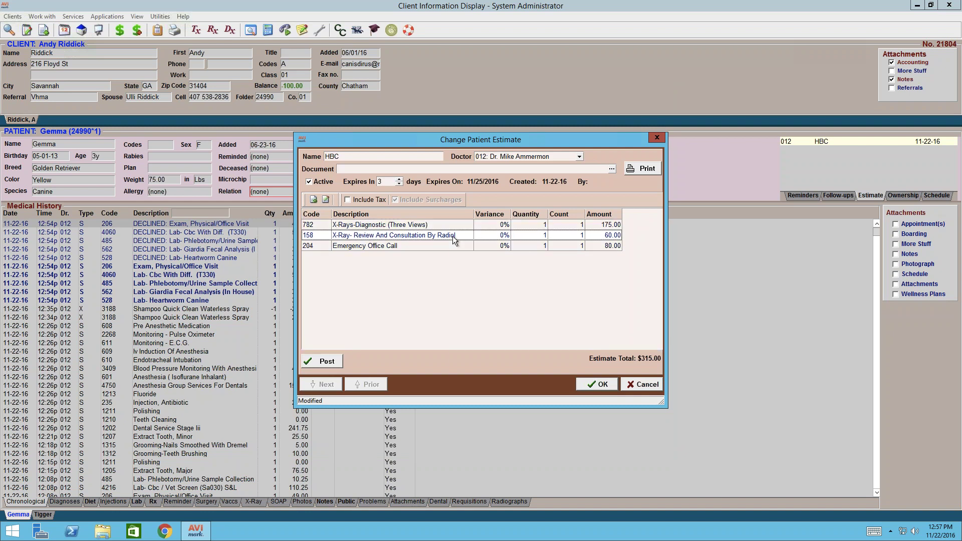
right_click(454, 240)
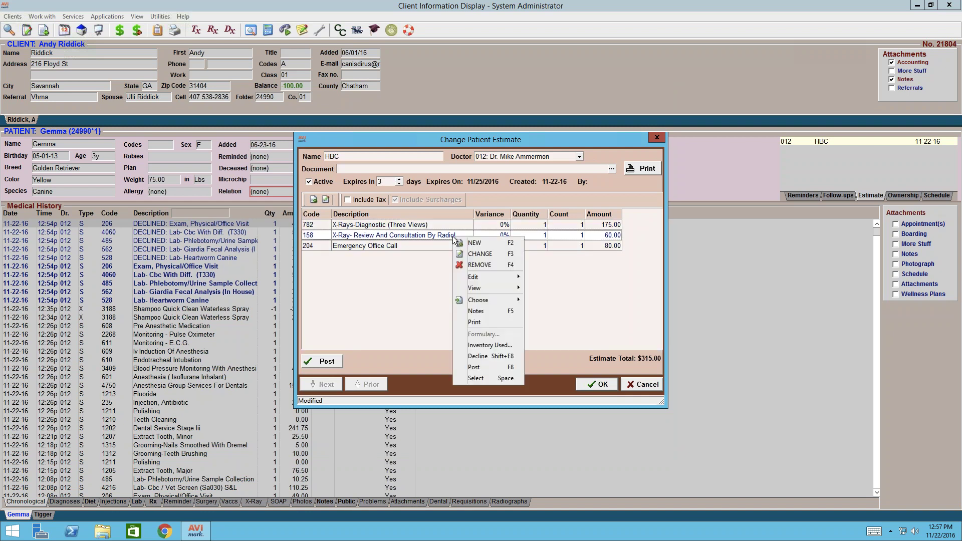
click(486, 254)
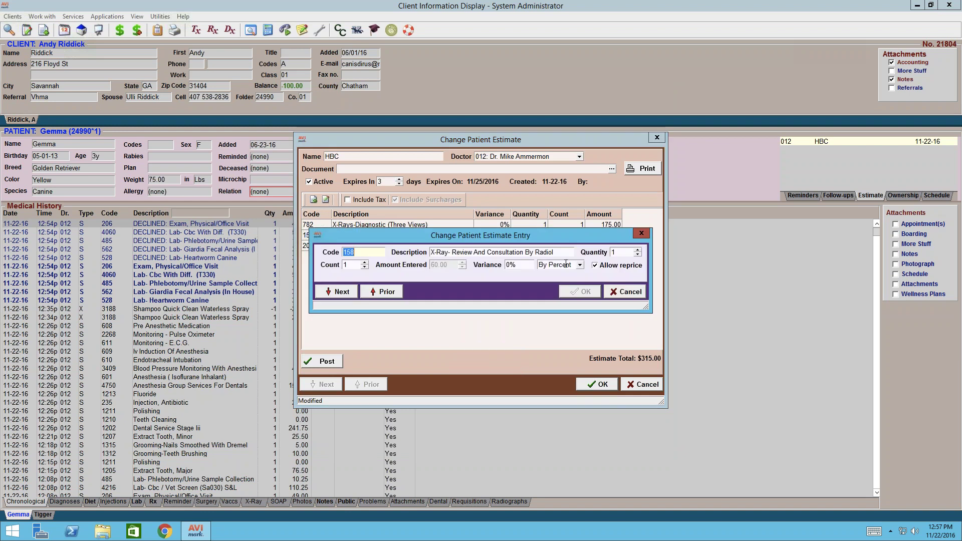
click(625, 292)
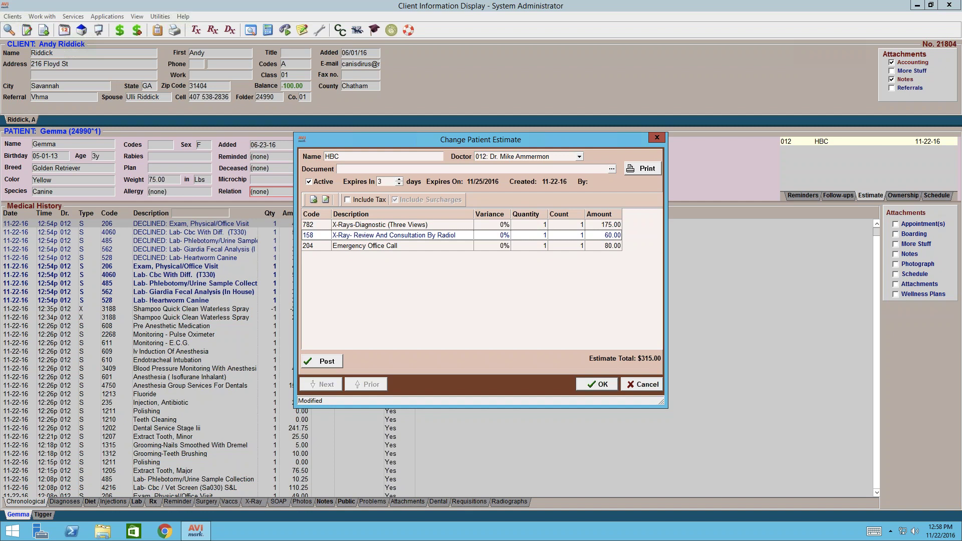
click(600, 385)
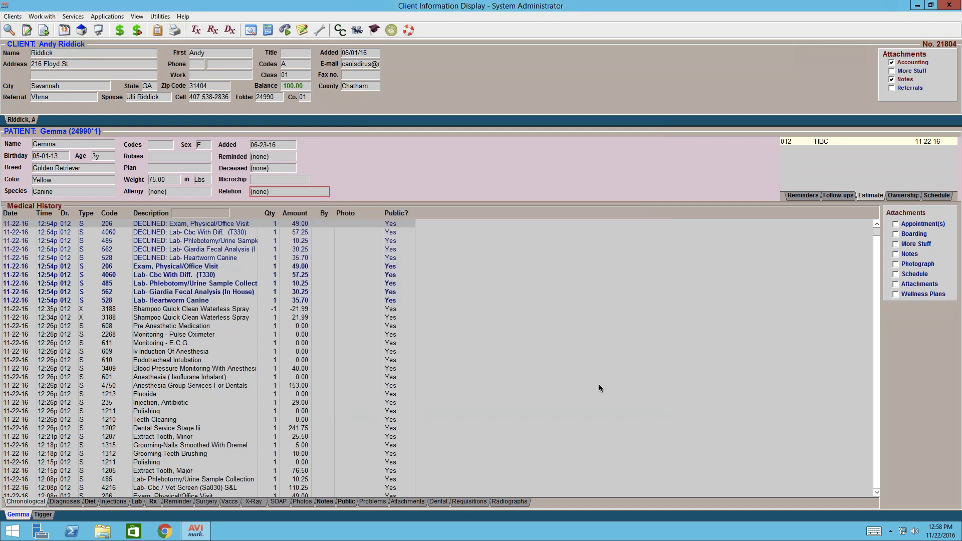